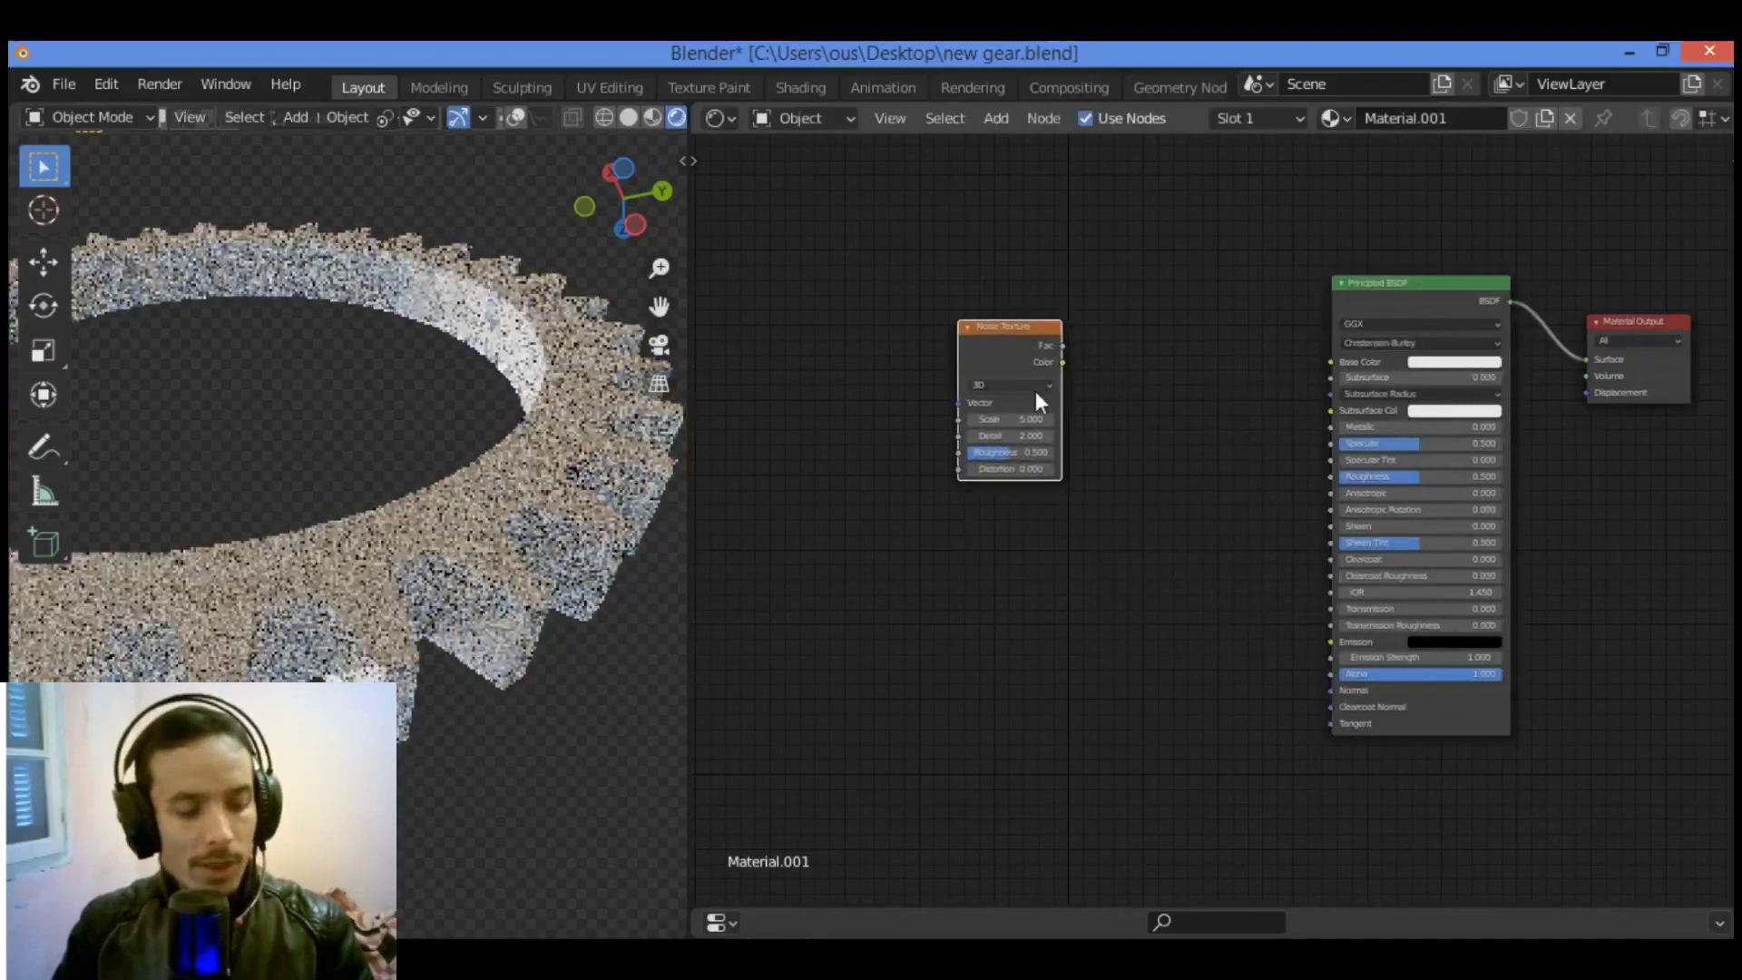
# Step: Preview the Noise Texture node's Fac output directly on the gear
pyautogui.click(1166, 464)
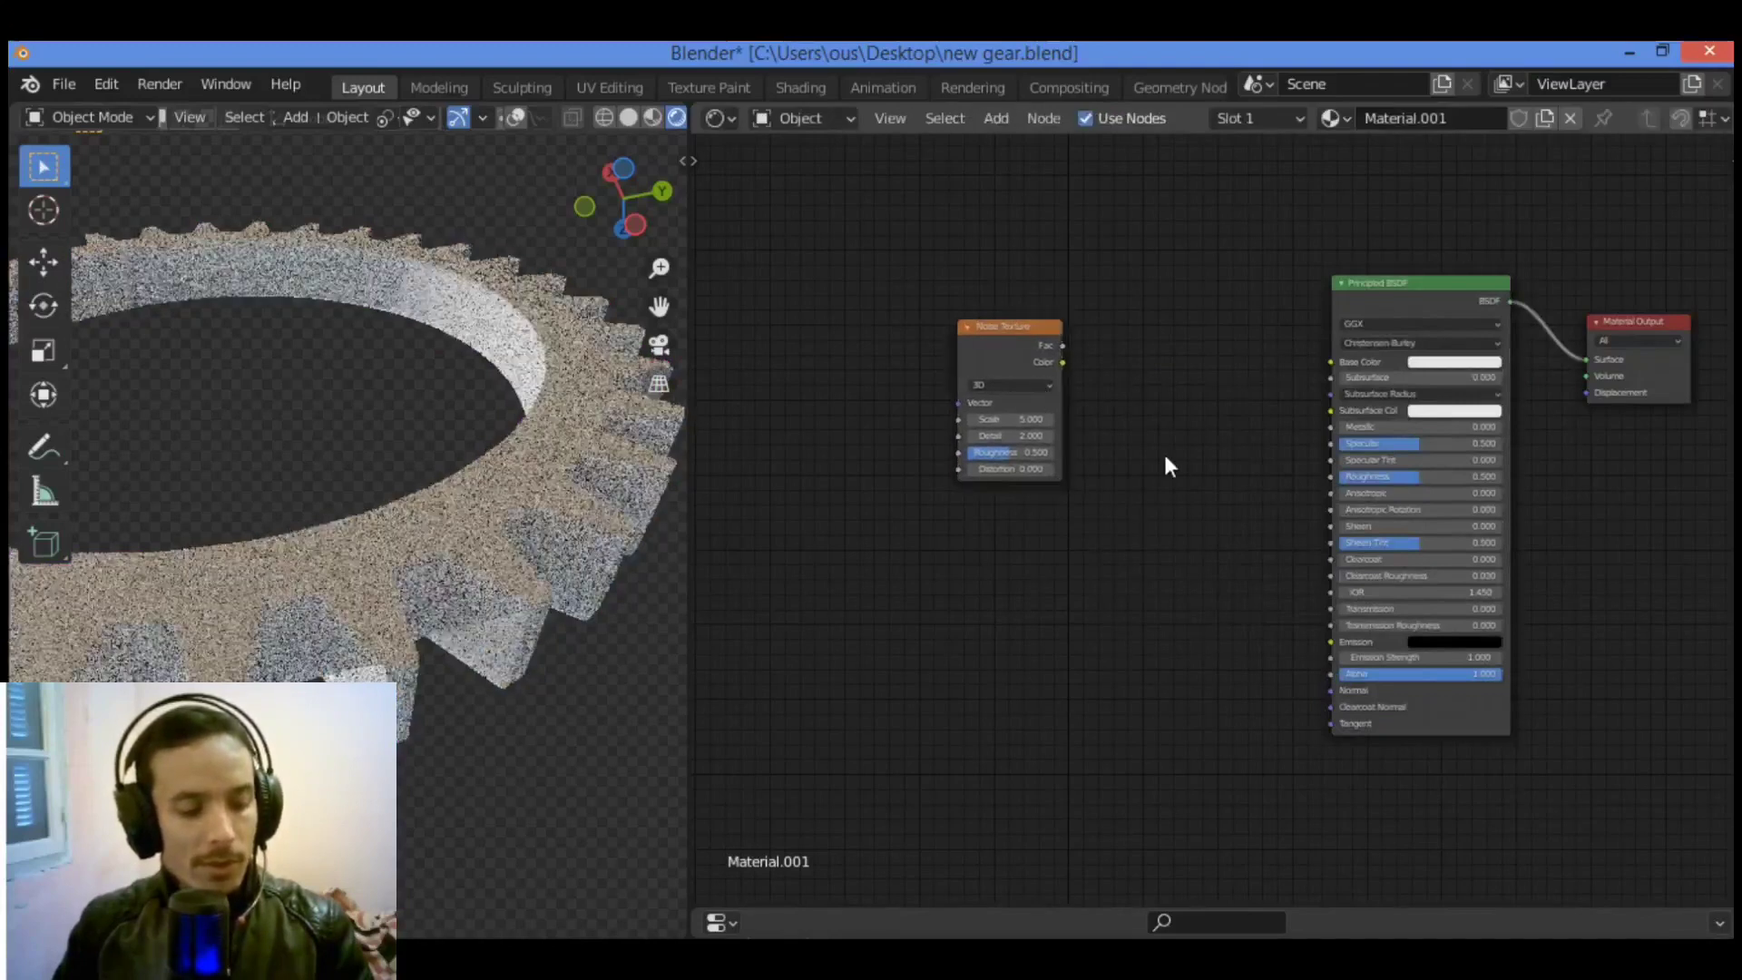
pyautogui.click(1023, 358)
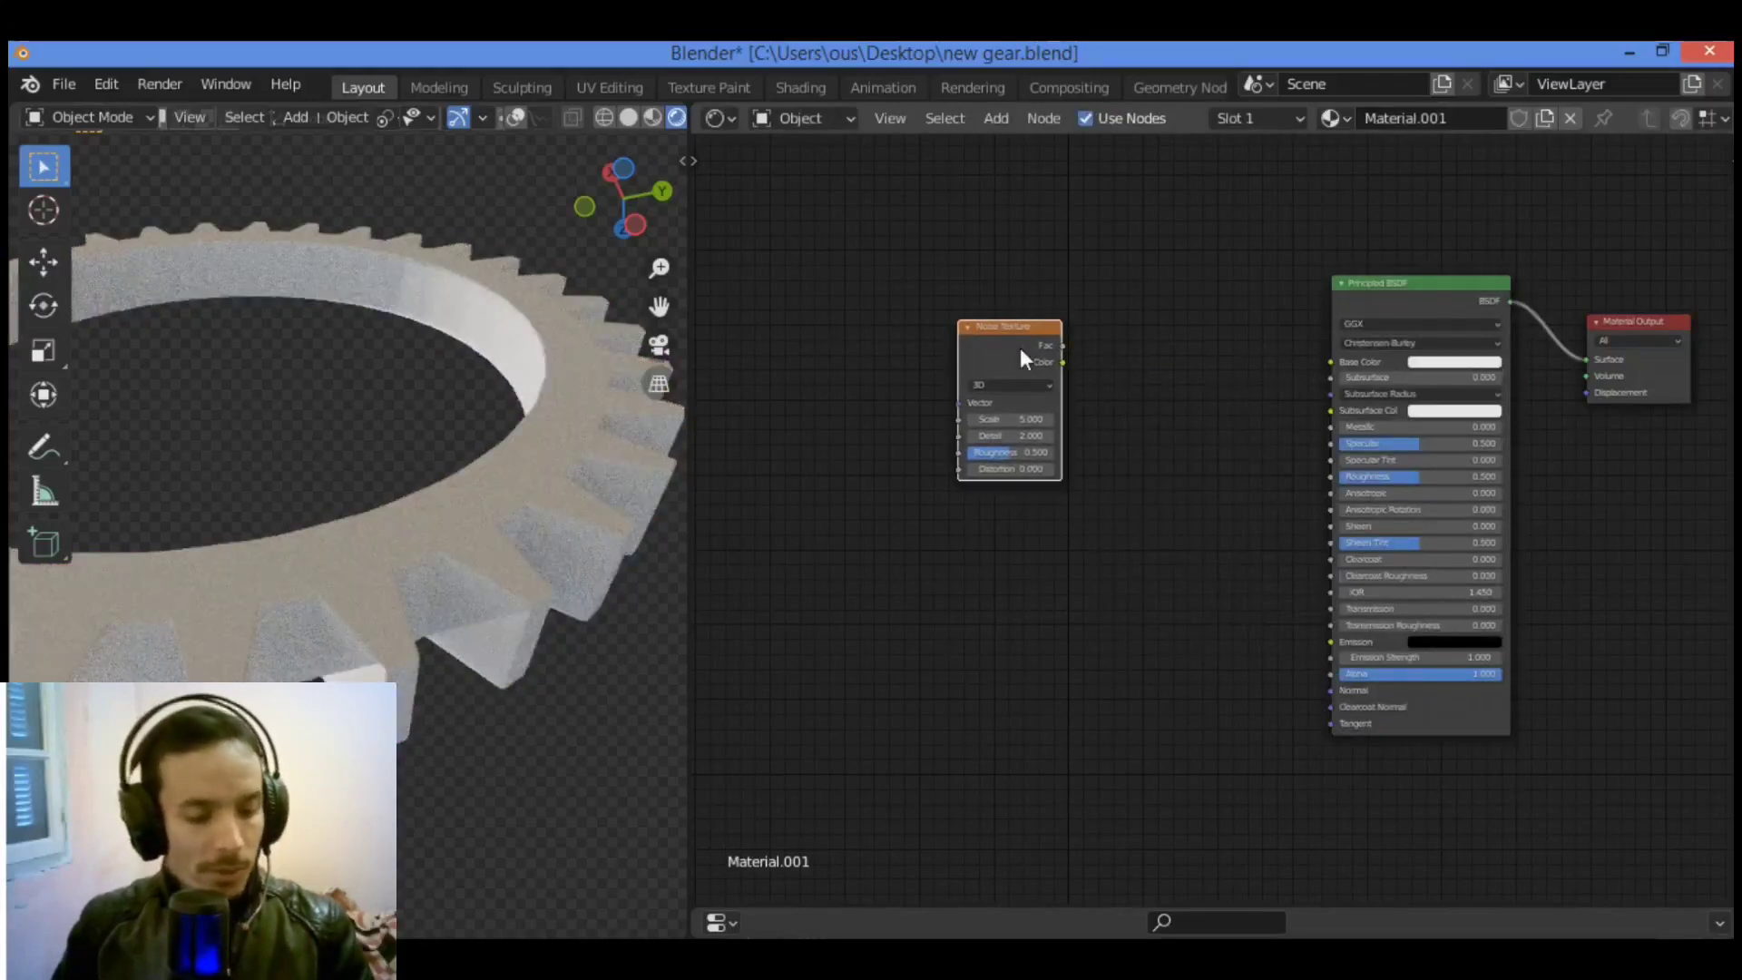
pyautogui.keyDown('ctrl'); pyautogui.keyDown('shift'); pyautogui.click(1019, 349); pyautogui.keyUp('shift'); pyautogui.keyUp('ctrl')
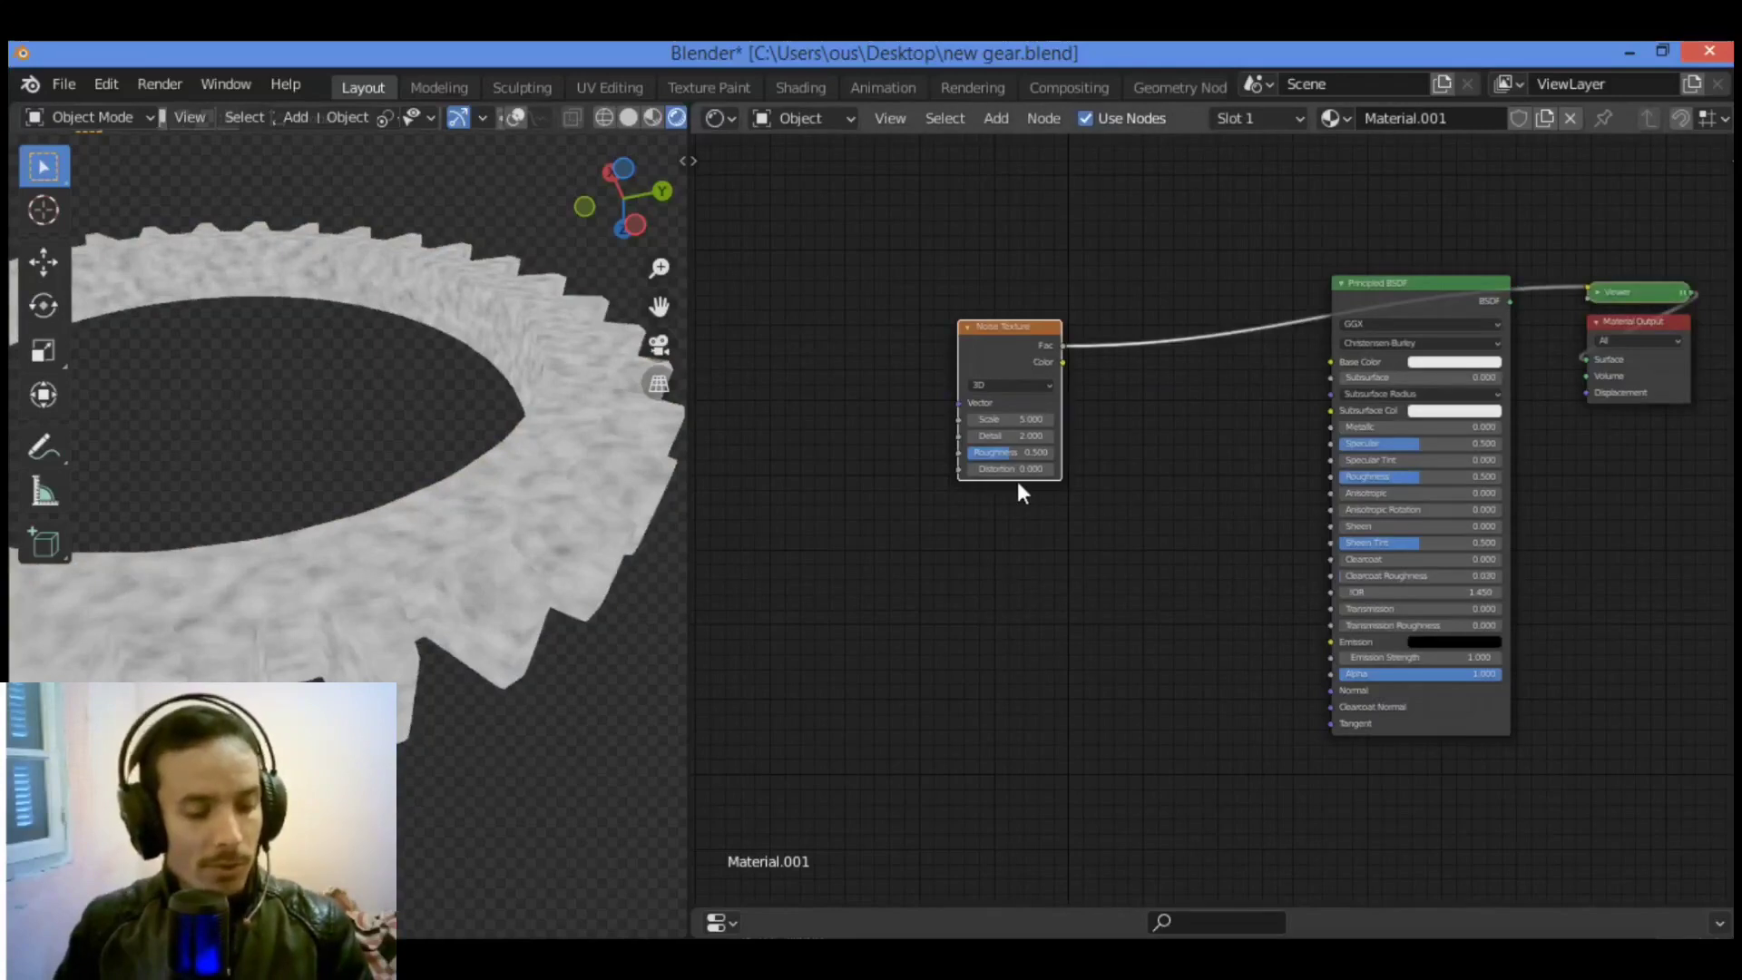
# Step: Add Texture Coordinate and Mapping nodes to the Noise Texture, and feed the Mapping vector from the Object output
pyautogui.scroll(-1, 1016, 480)
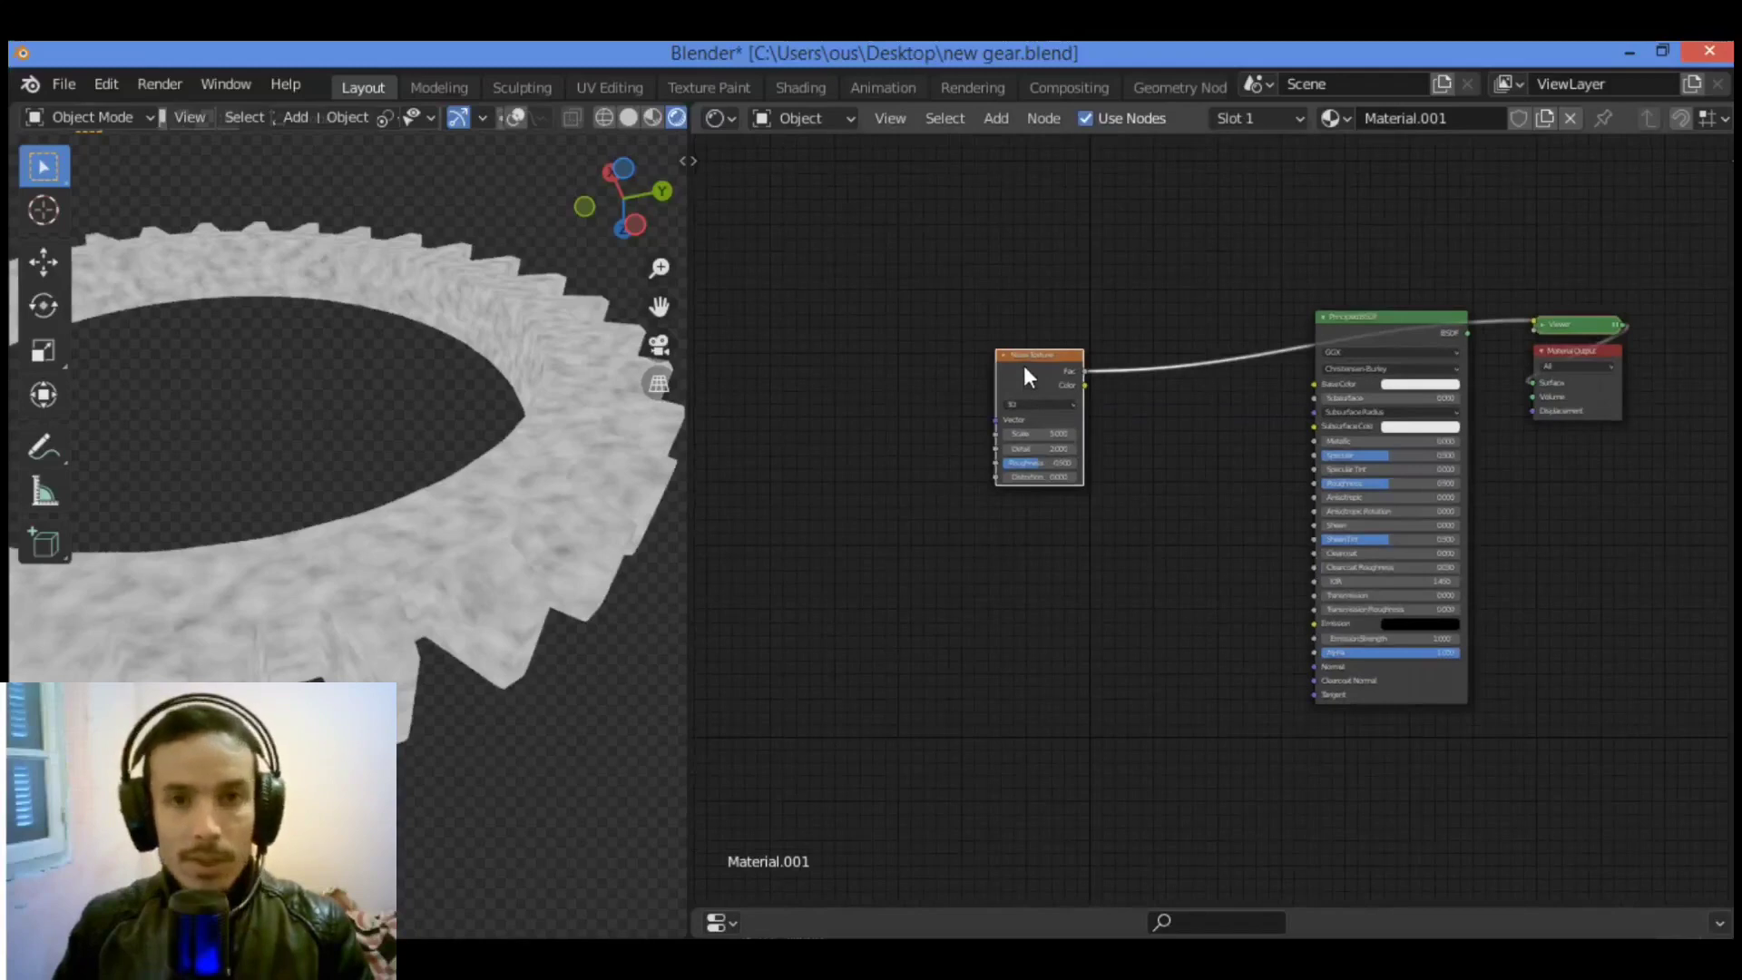
pyautogui.hotkey('ctrl', 't')
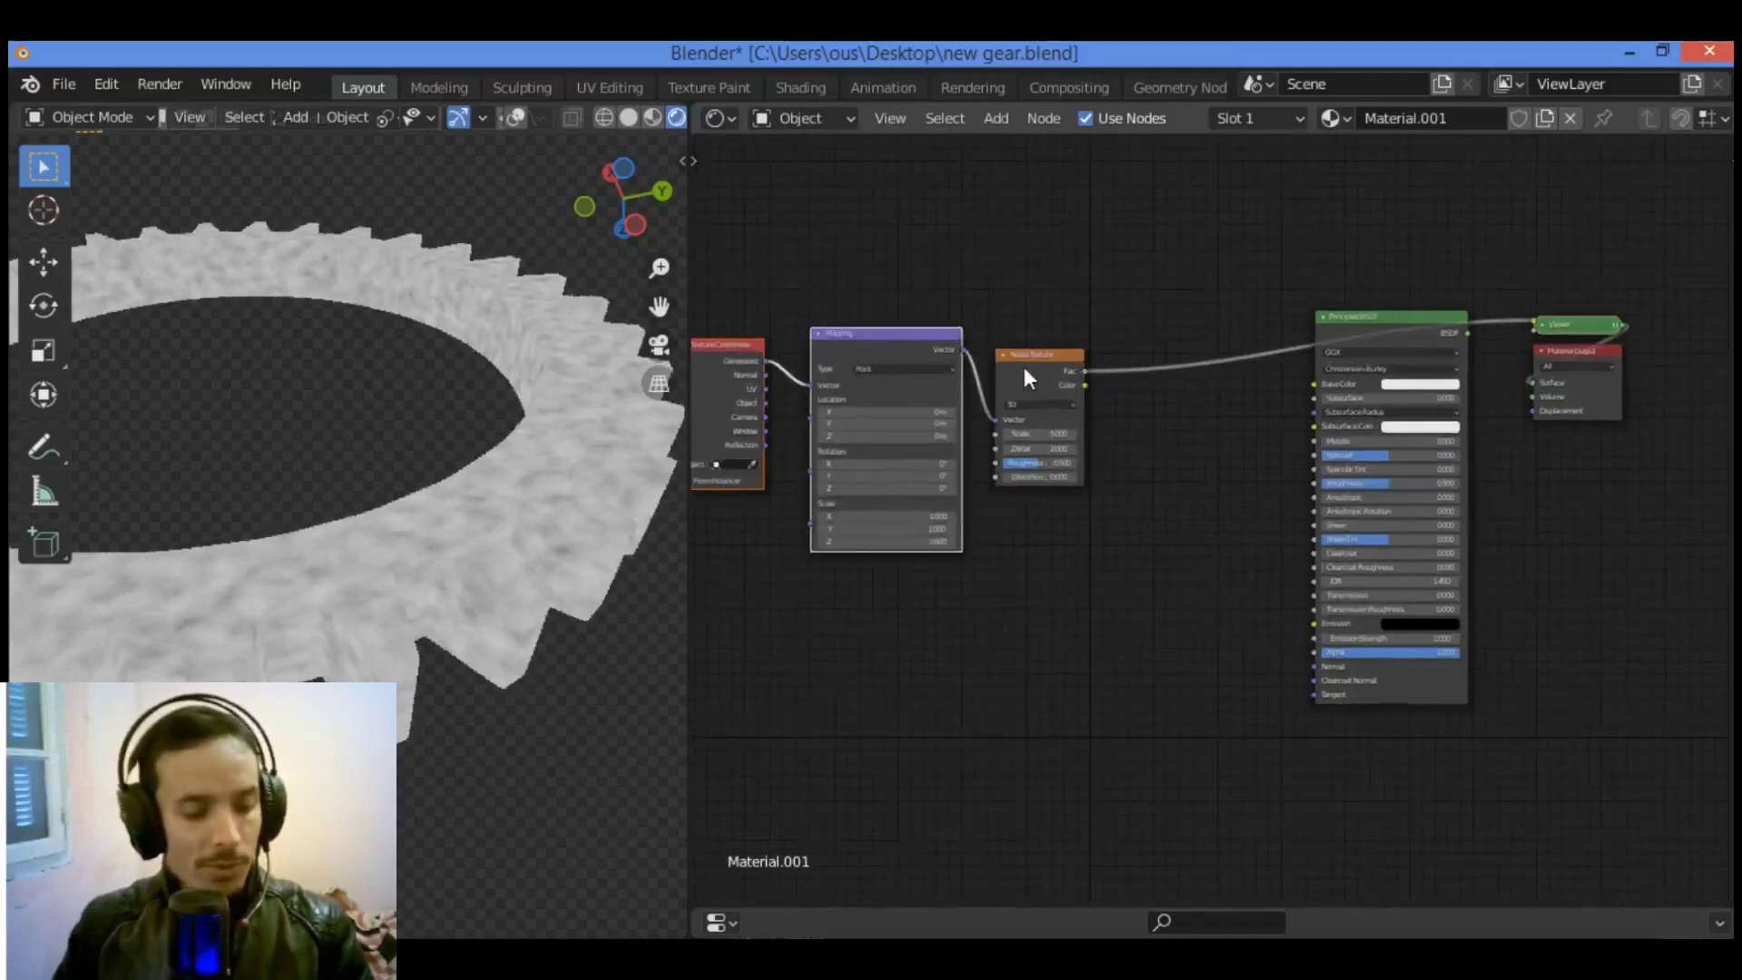
pyautogui.scroll(2, 1023, 367)
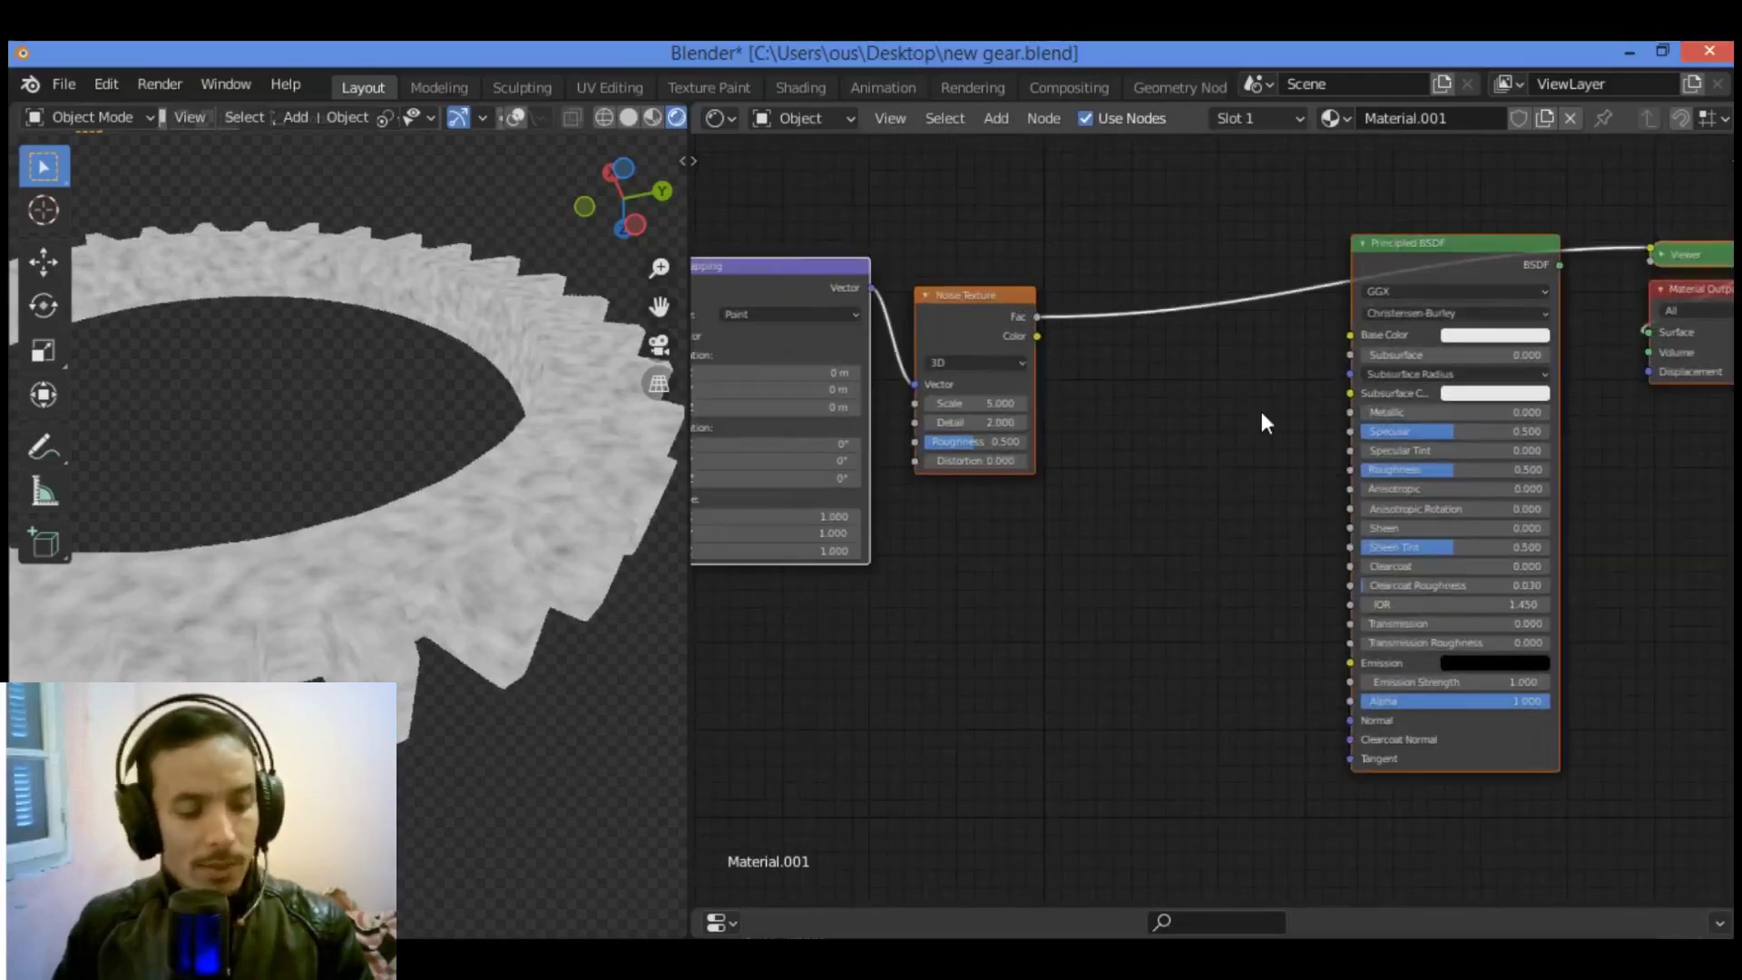
pyautogui.press('g')
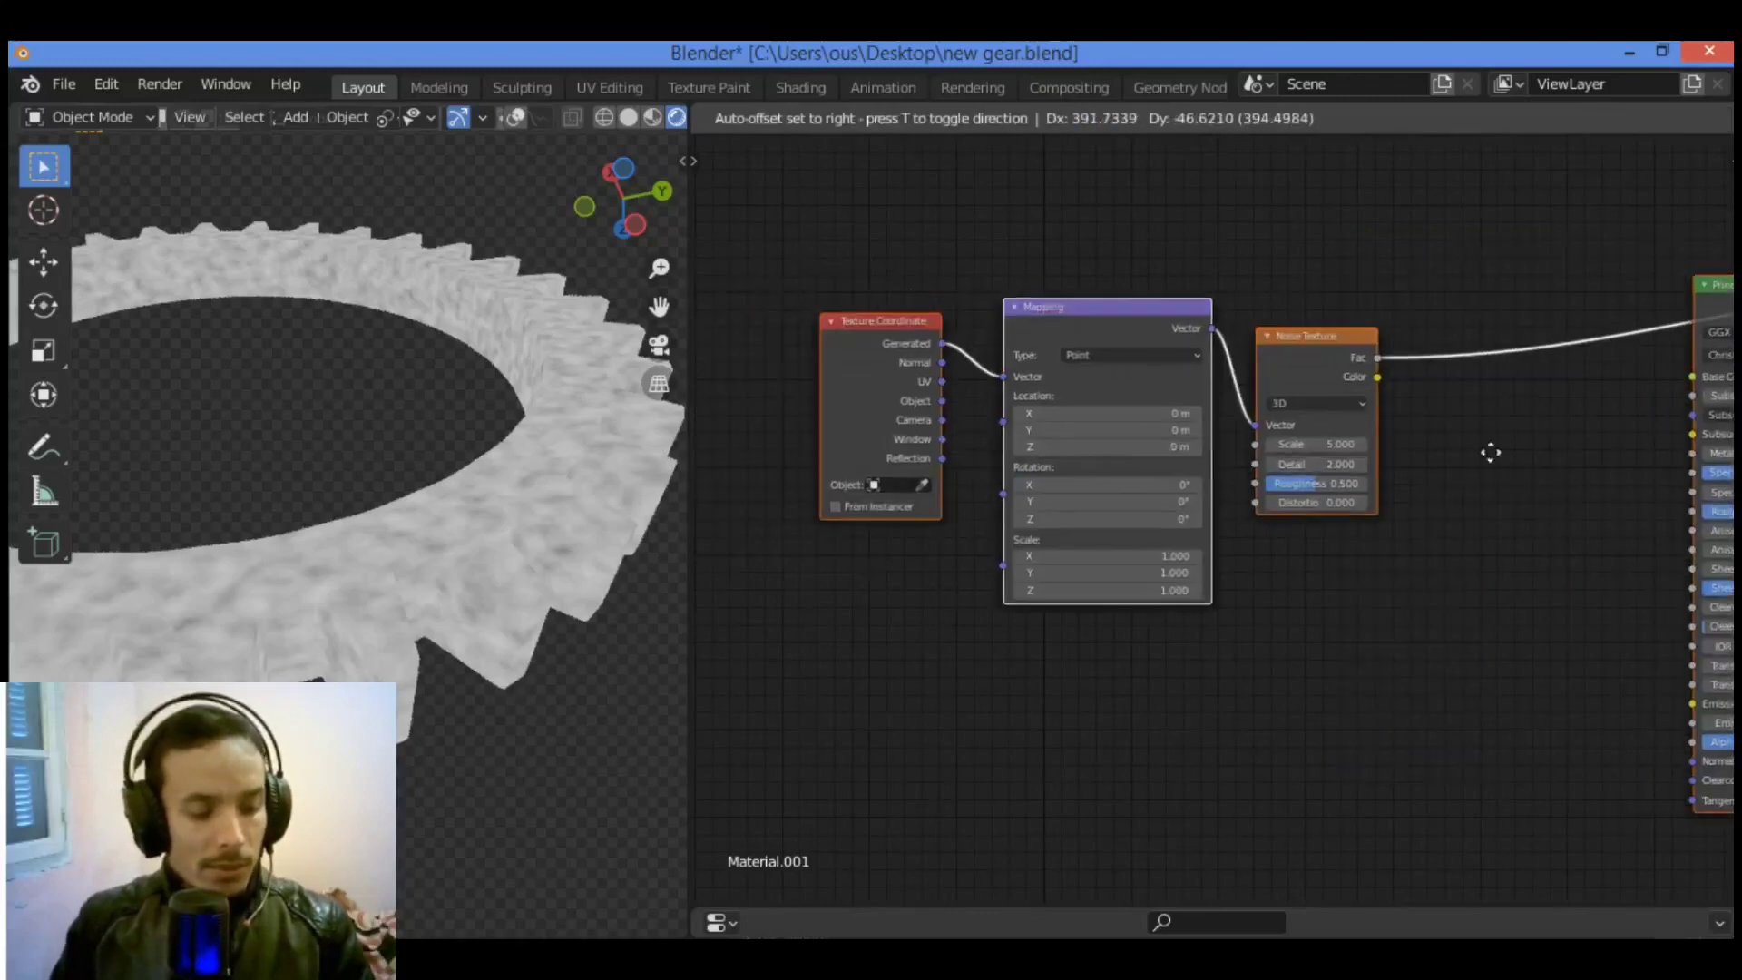
pyautogui.click(1380, 462)
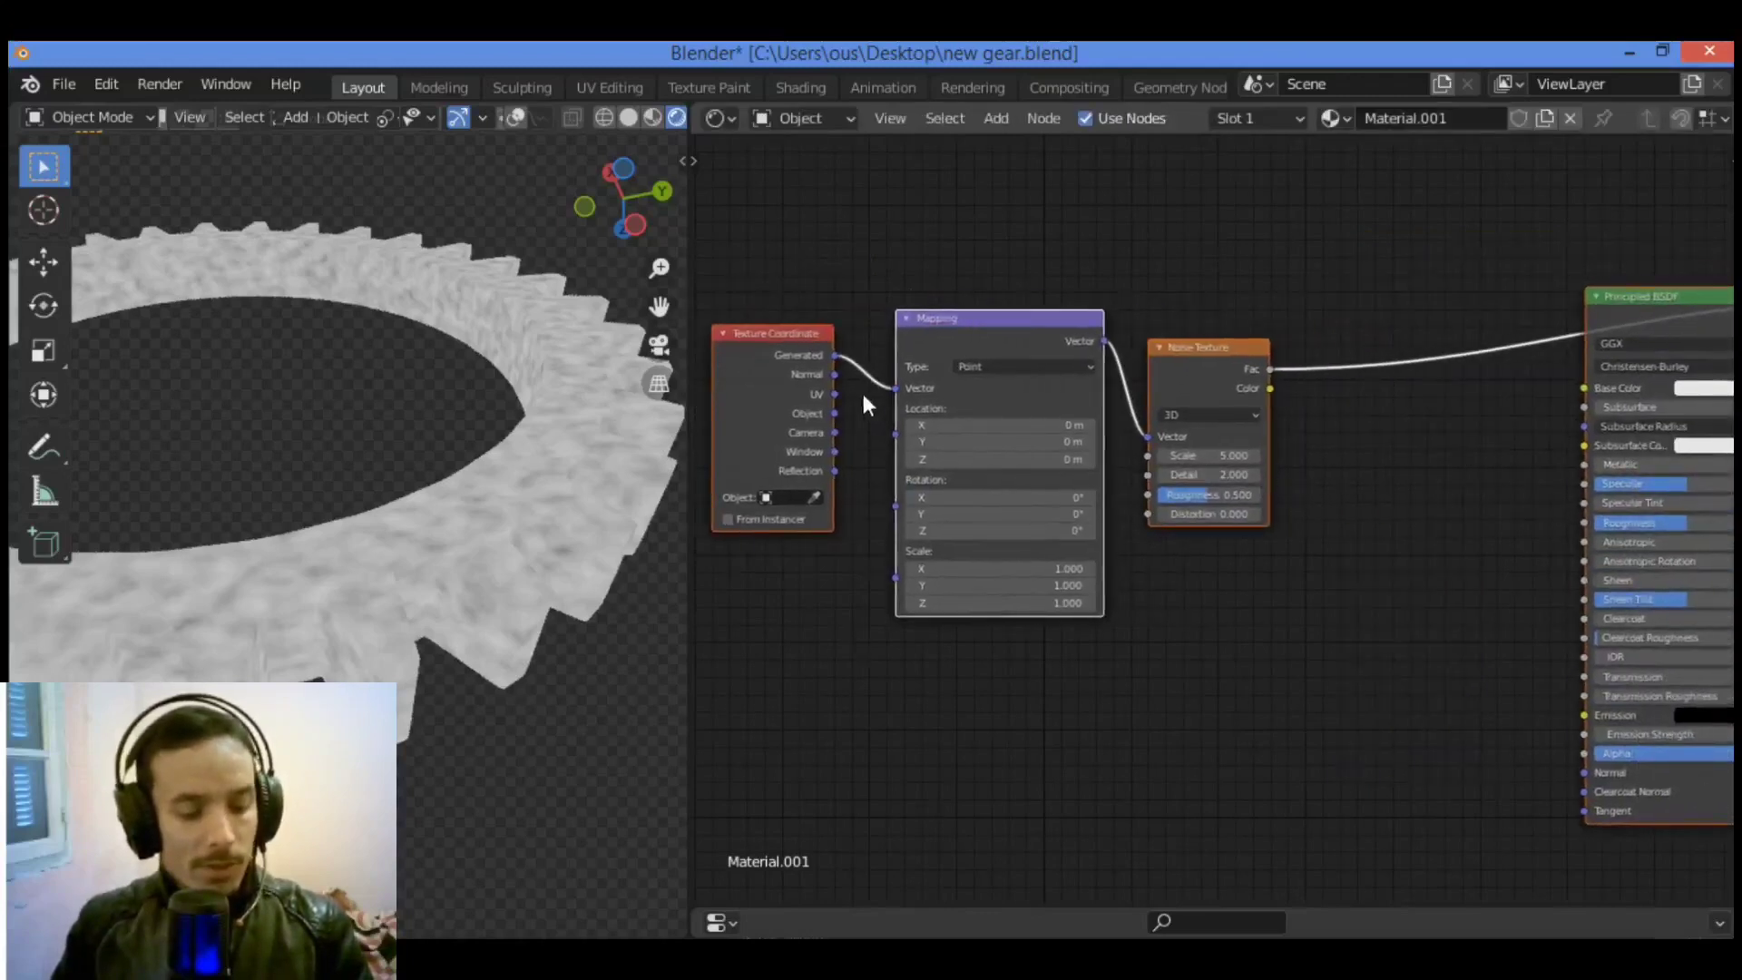
pyautogui.moveTo(835, 414); pyautogui.dragTo(889, 388)
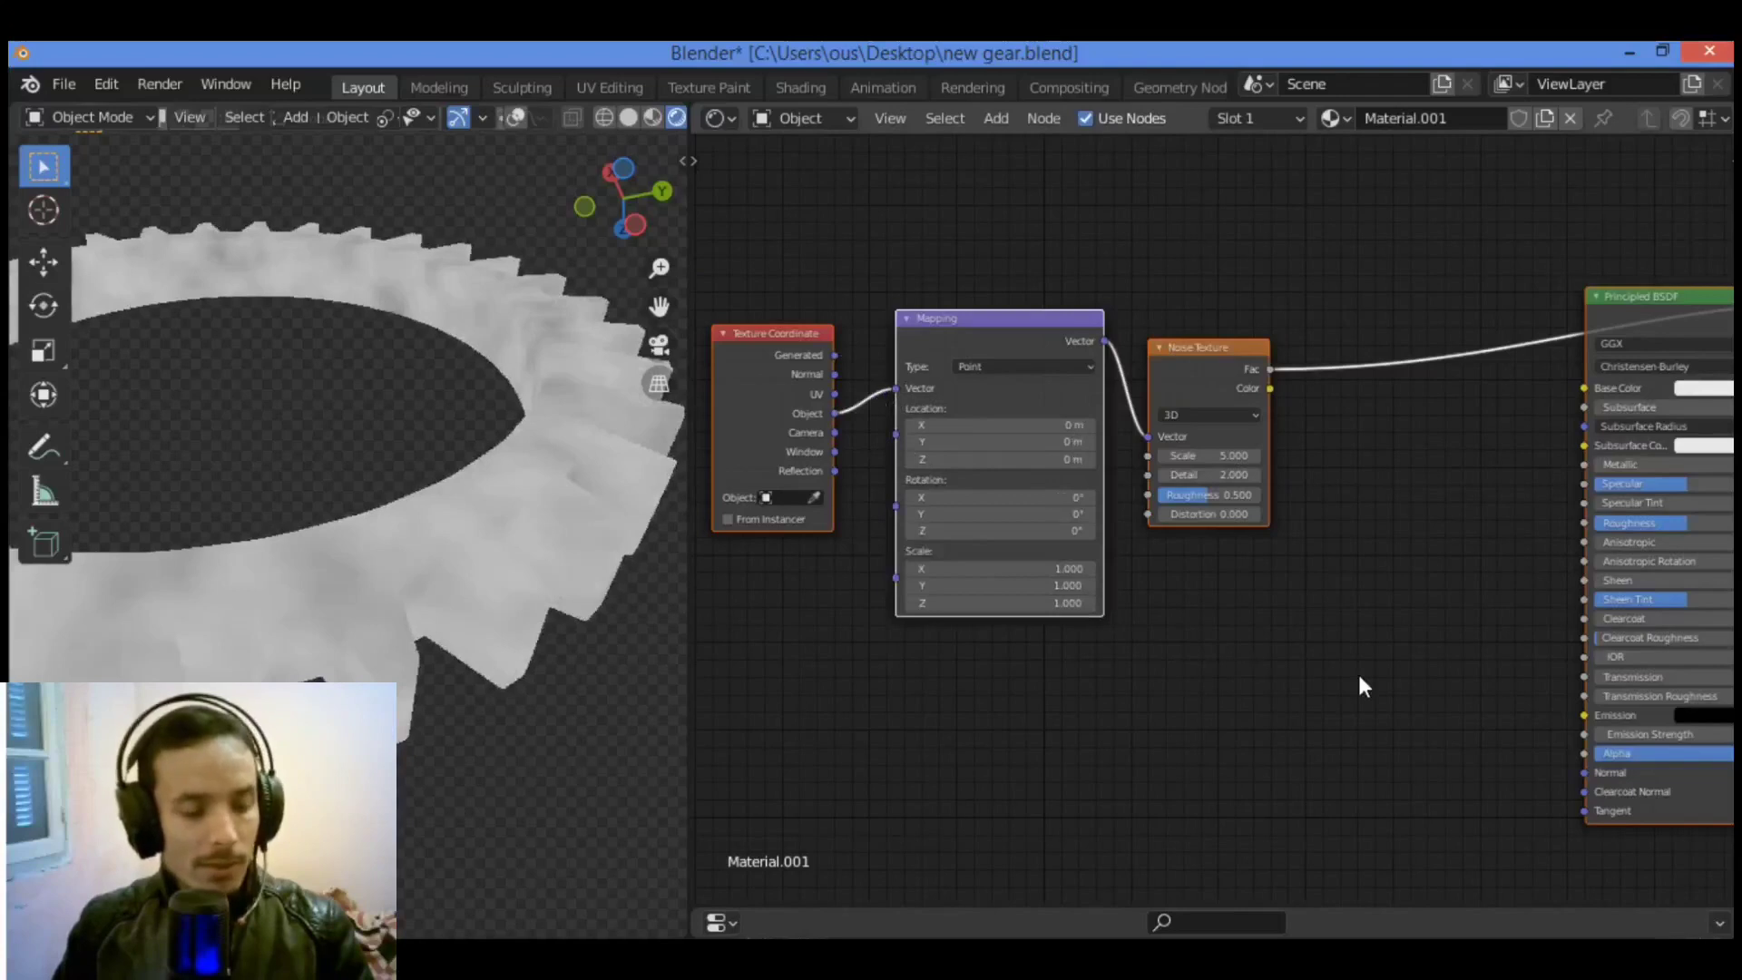
# Step: Set the Noise Texture's Detail to 15 and its Roughness to 0.6
pyautogui.click(1211, 476)
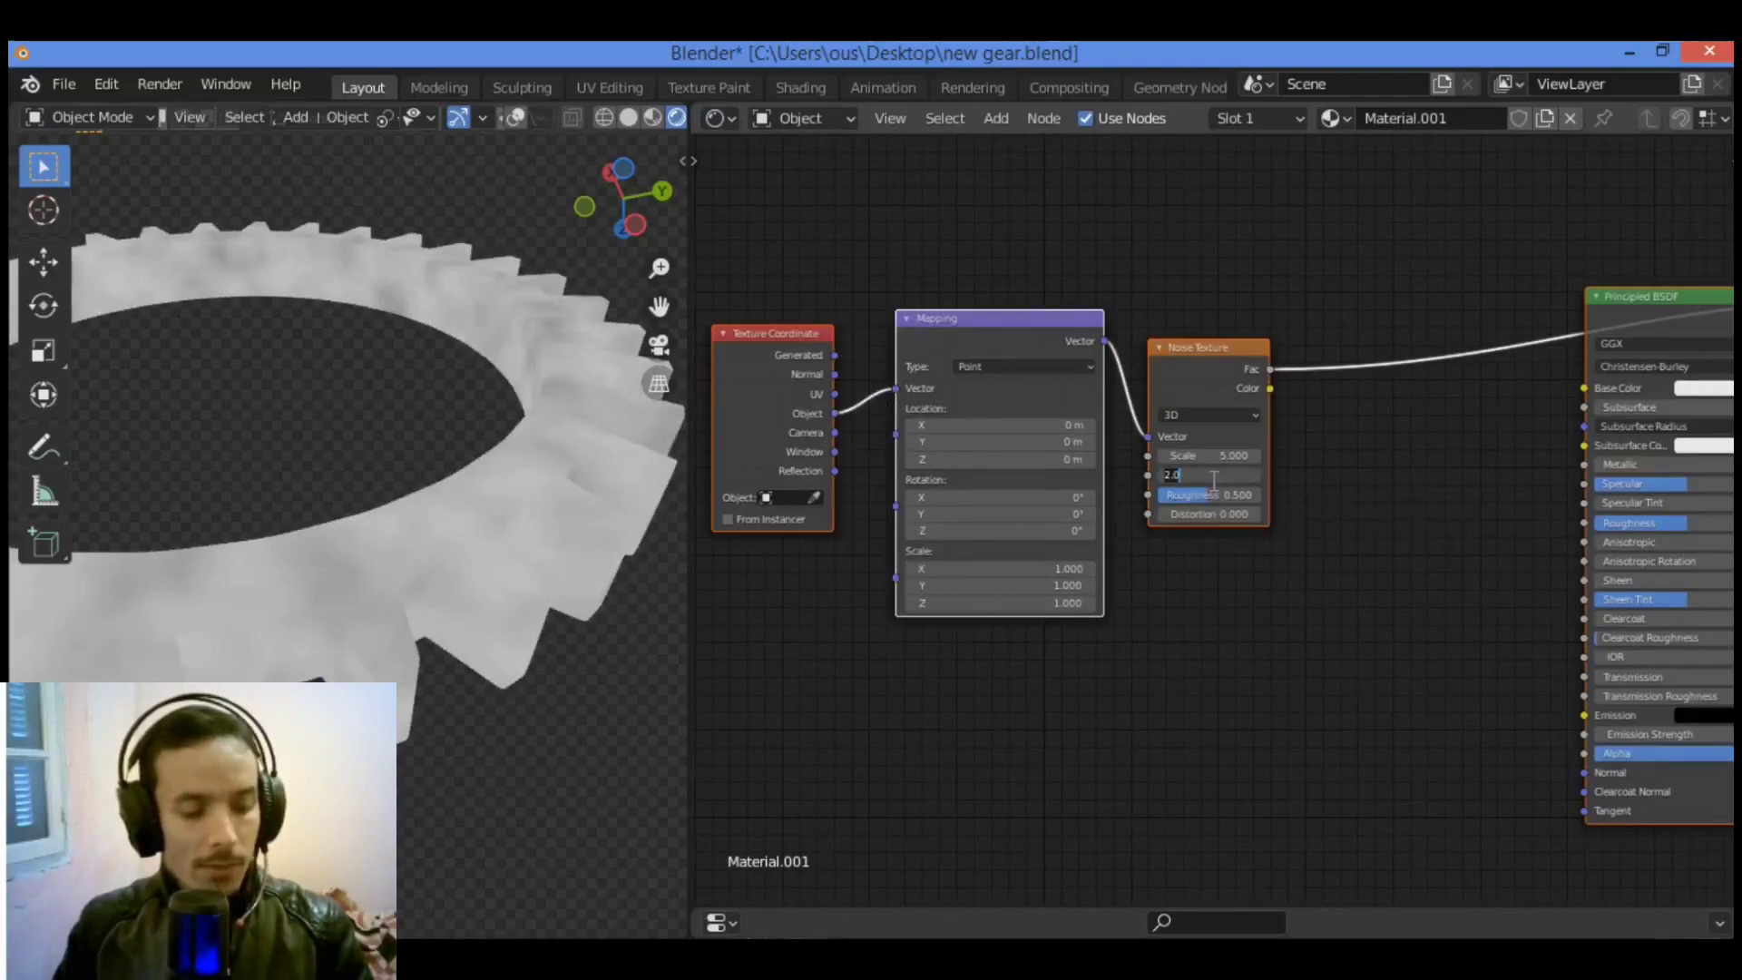
pyautogui.write('1')
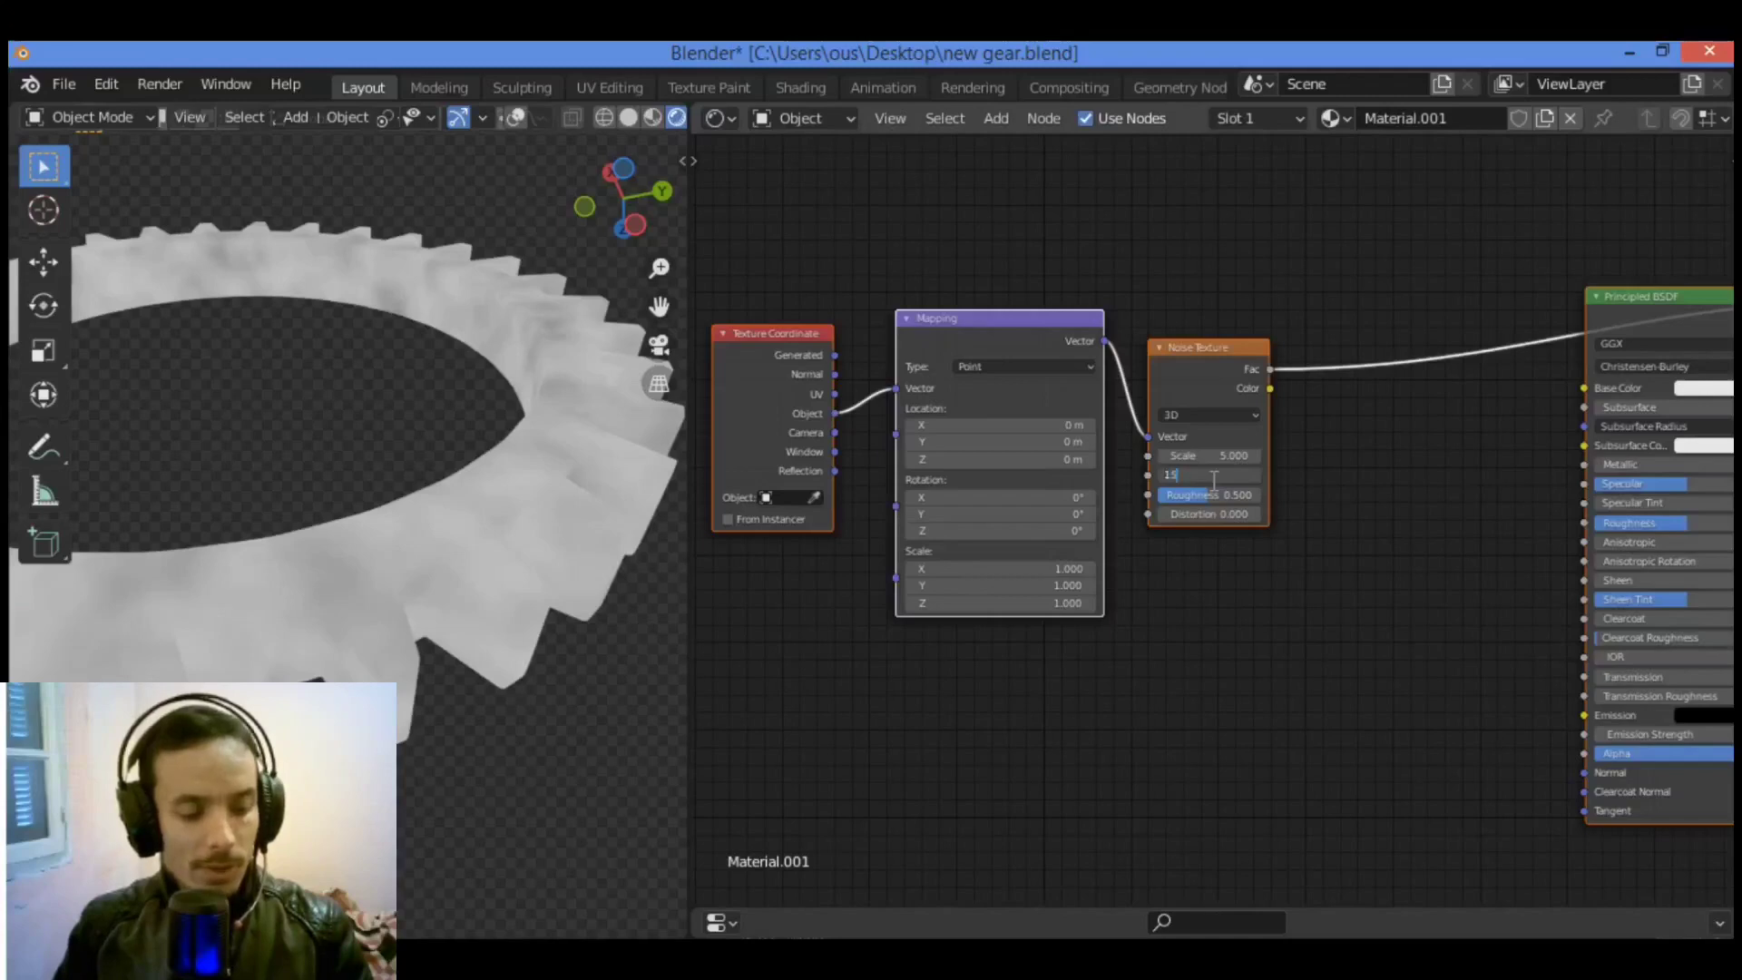
pyautogui.write('5')
pyautogui.press('Return')
pyautogui.click(1217, 494)
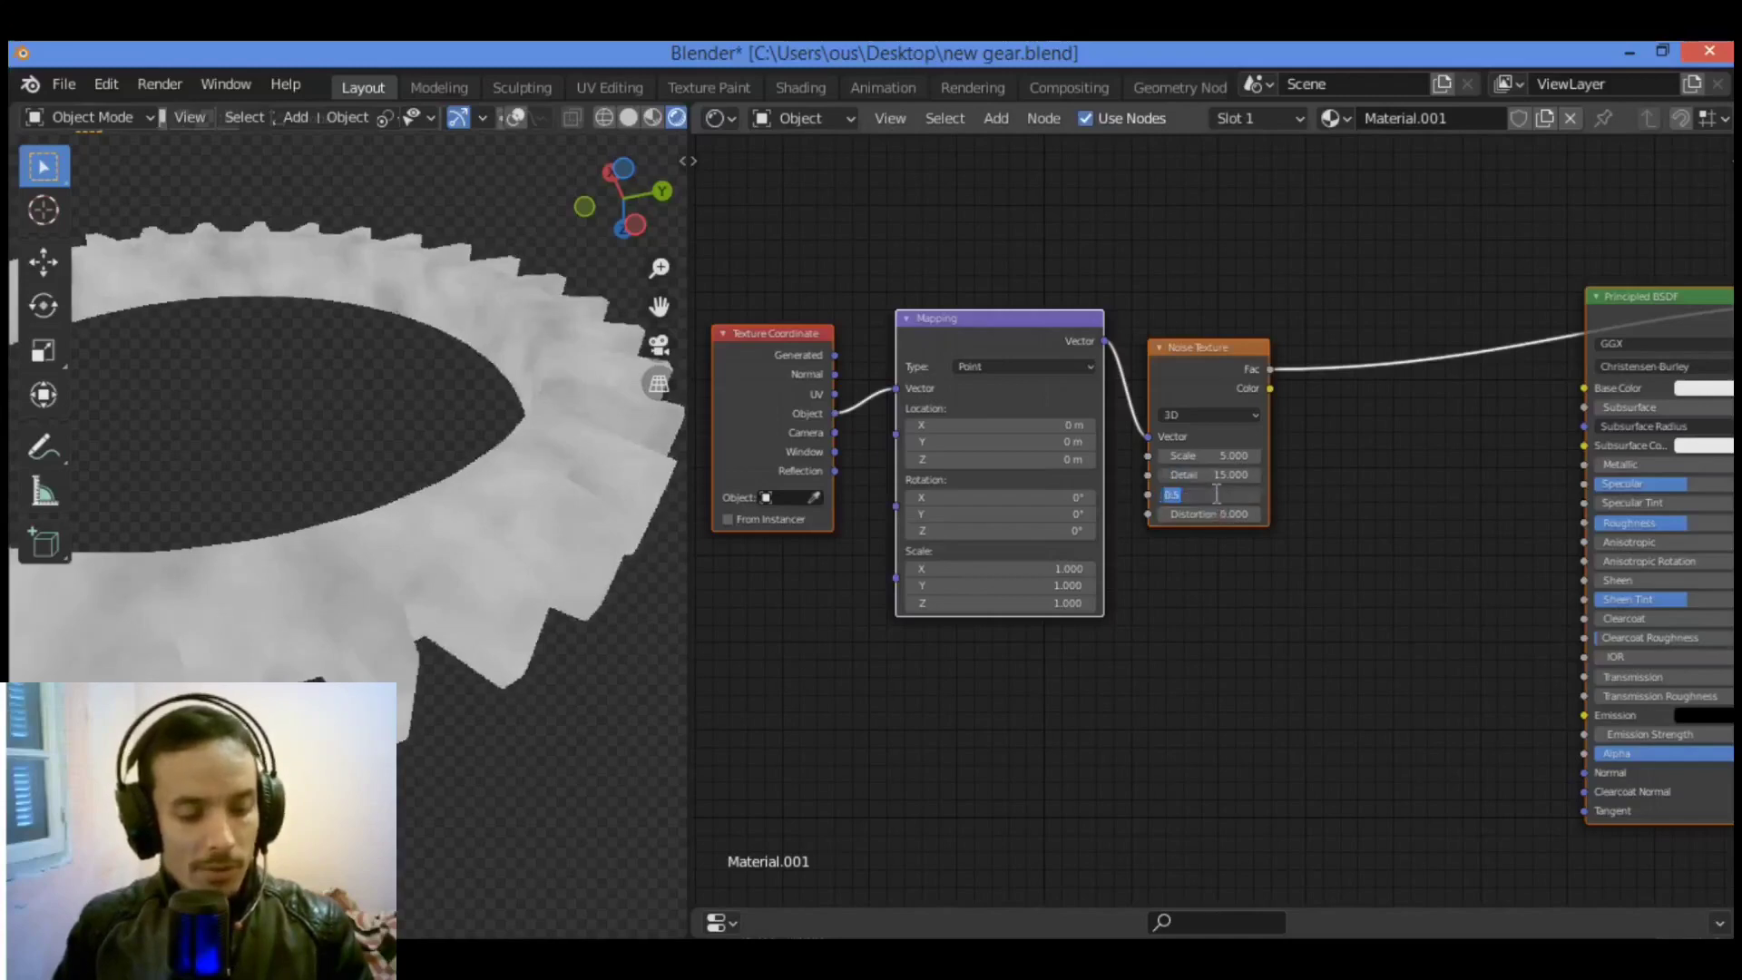
pyautogui.write('0.6')
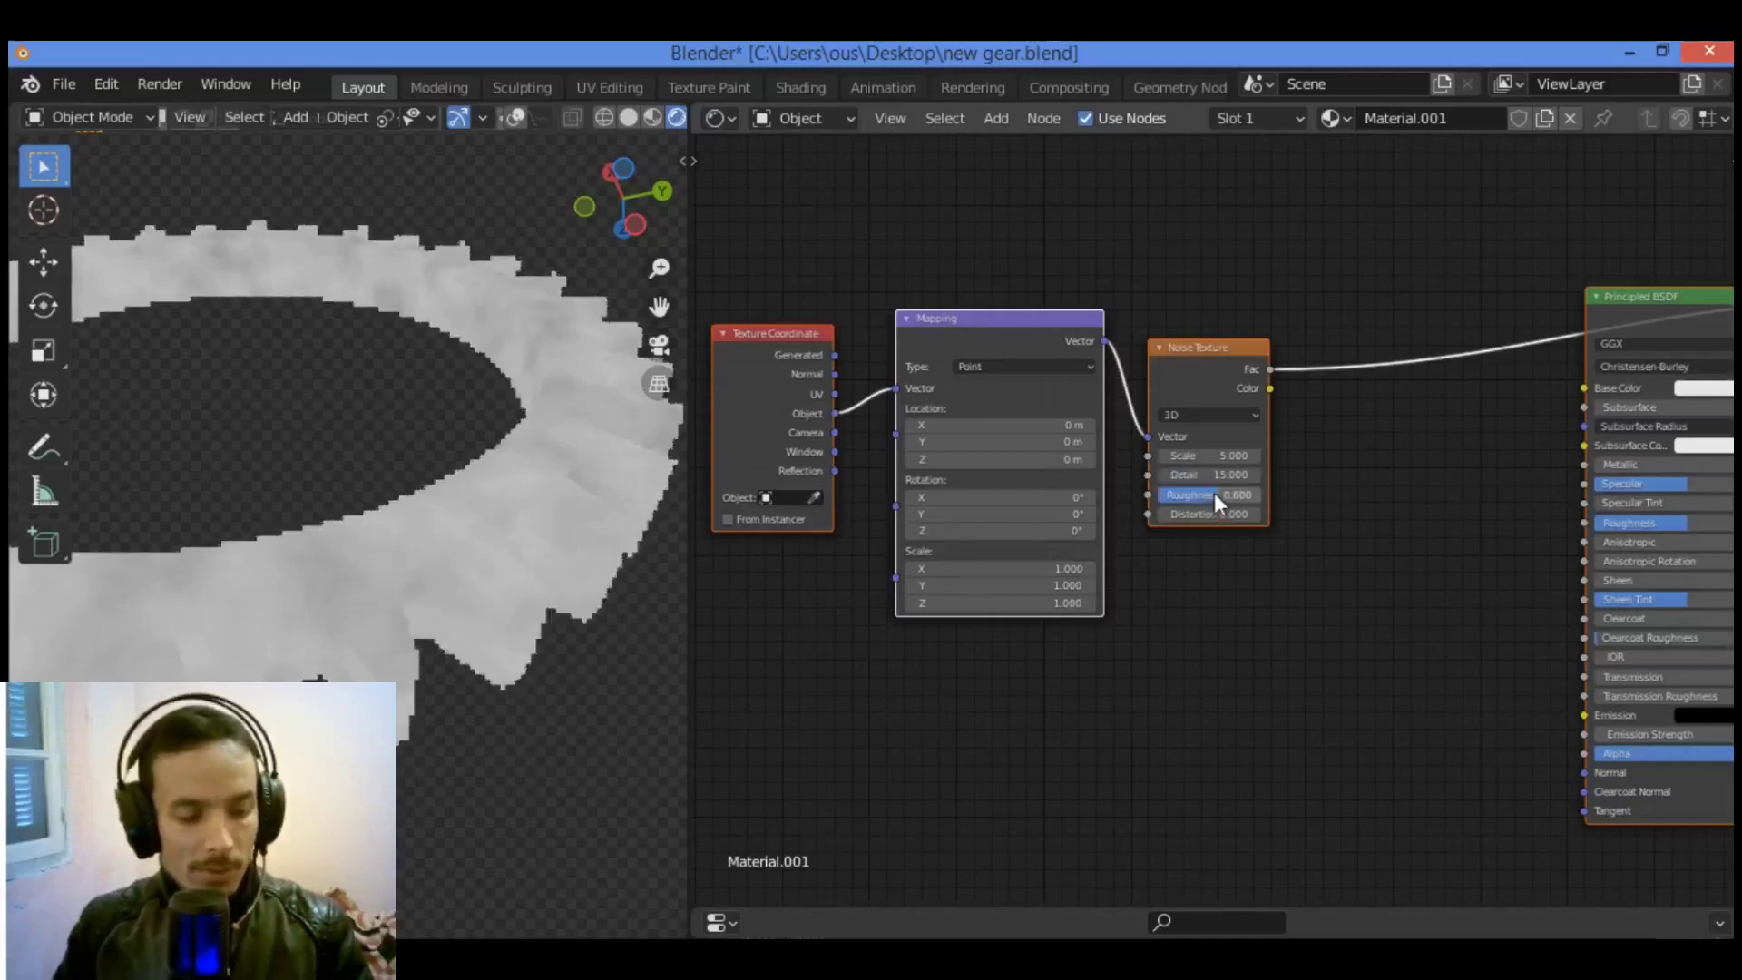
pyautogui.press('Return')
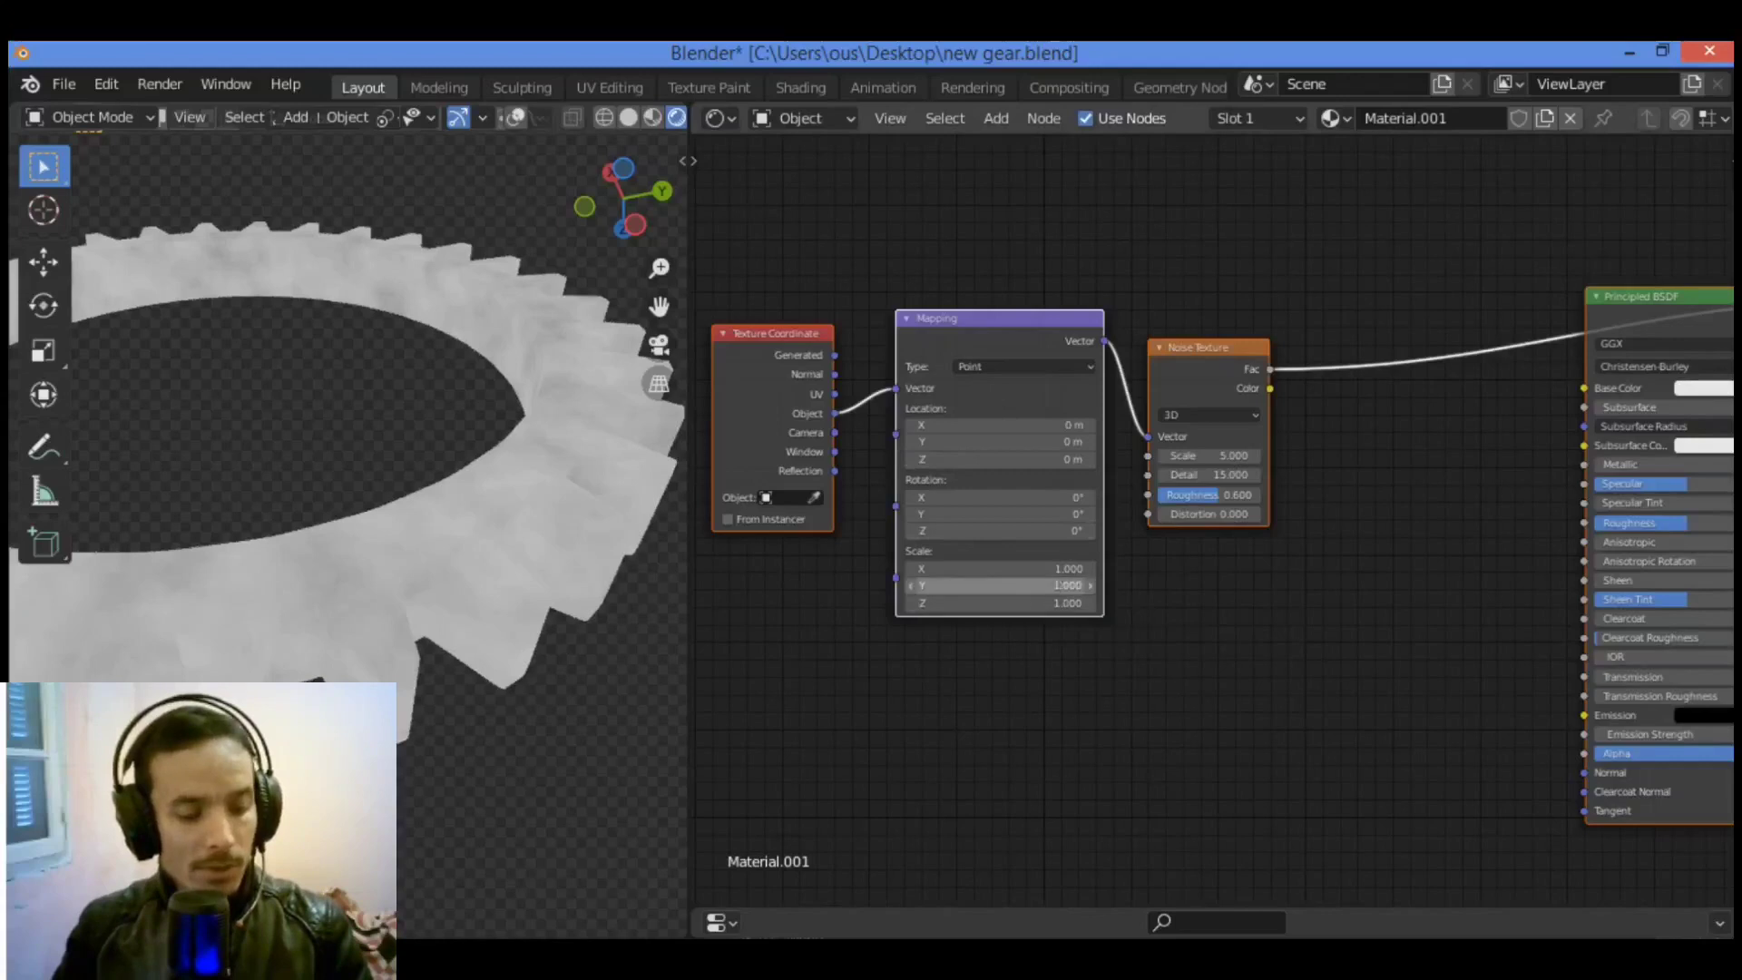
# Step: Set the Mapping node's Y scale to 11 to stretch the noise
pyautogui.click(1052, 585)
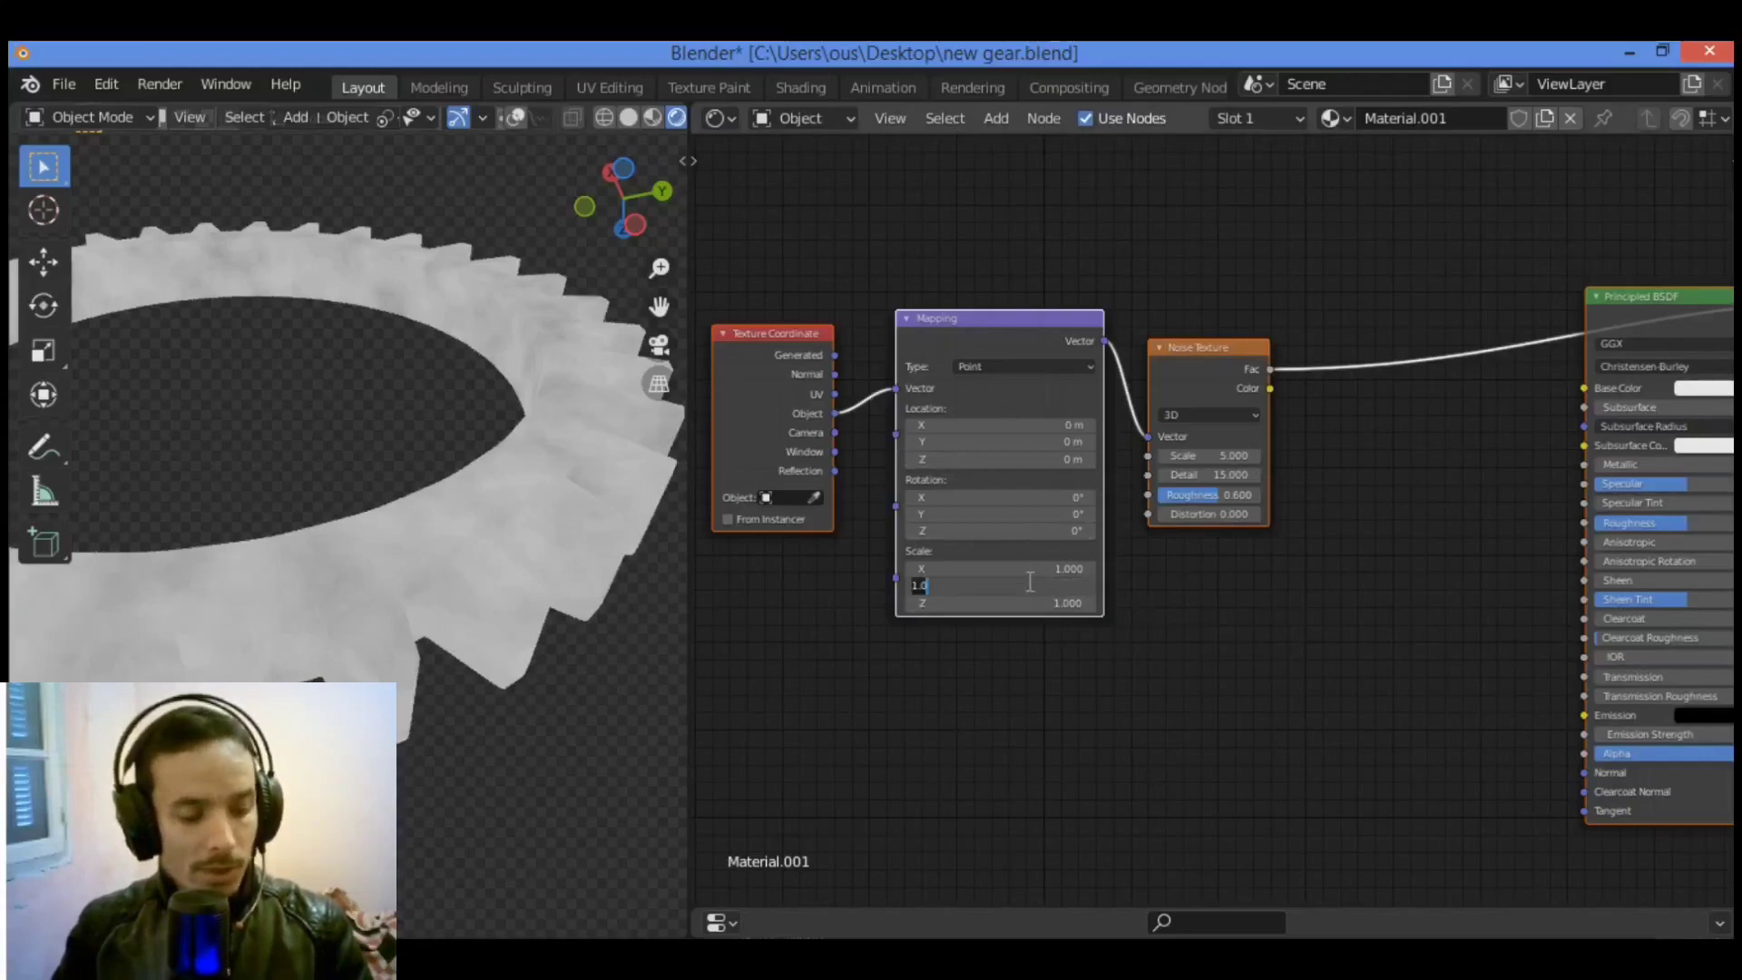
pyautogui.write('11')
pyautogui.press('Return')
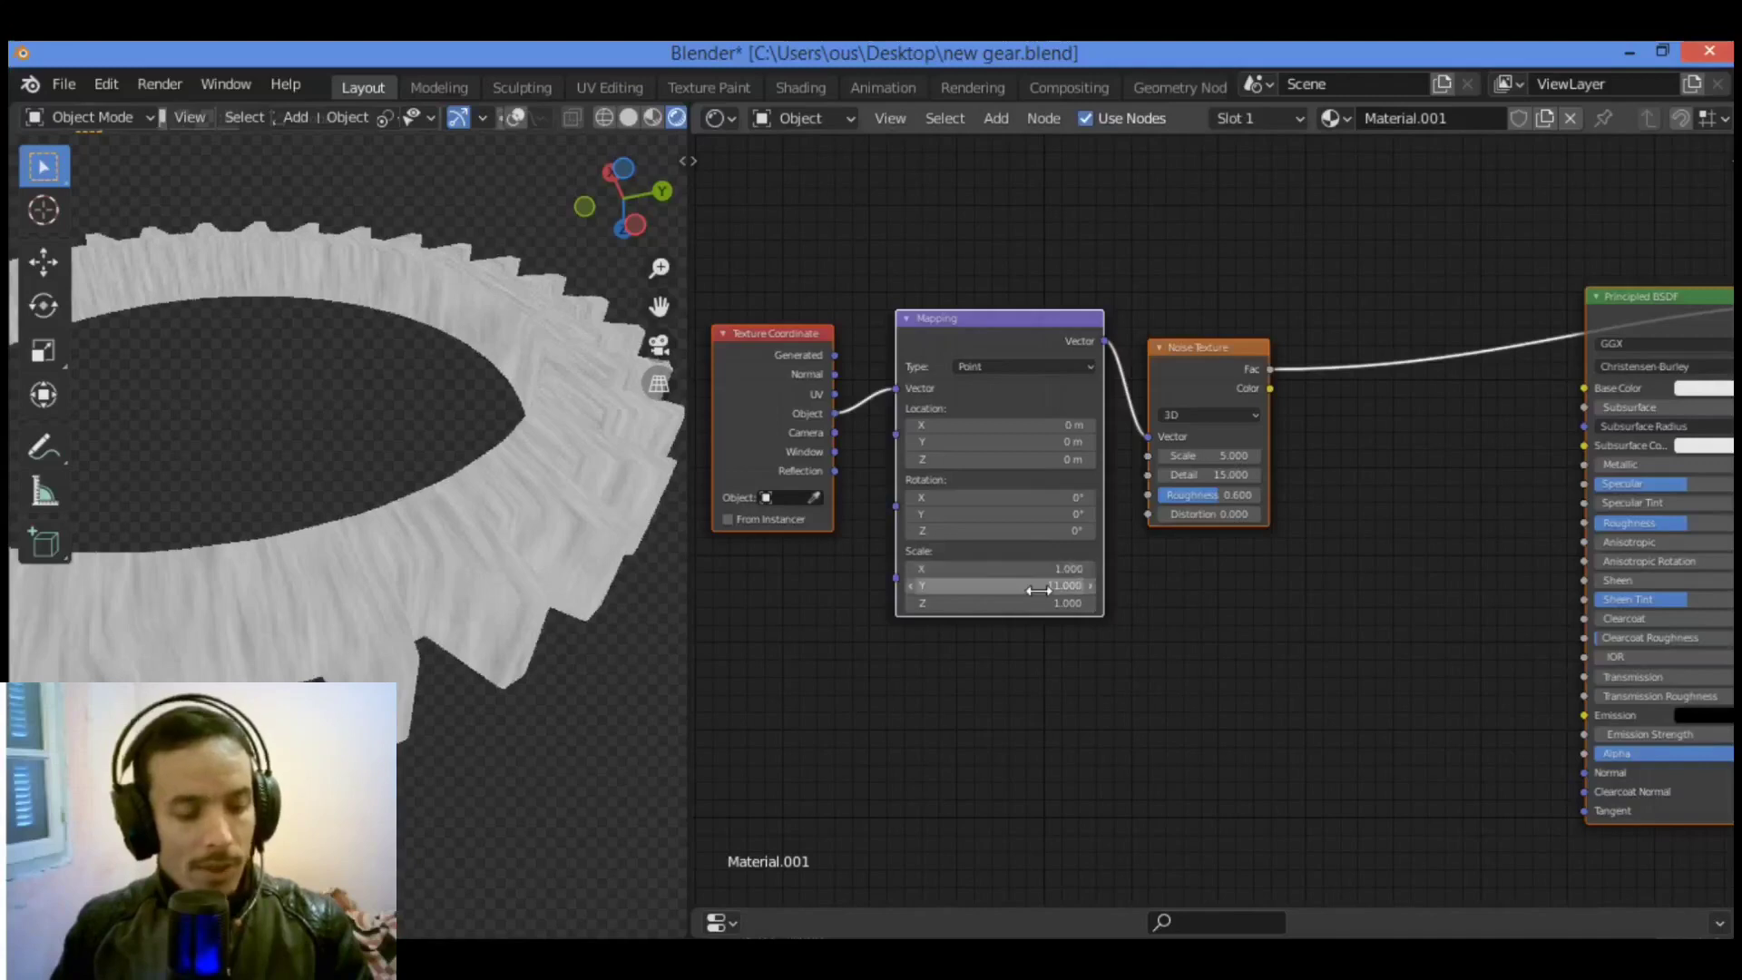
# Step: Try a Mapping scale of X 2.5, Y 1 and Z about 6.9
pyautogui.moveTo(1043, 568)
pyautogui.mouseDown()
pyautogui.moveTo(1066, 569)
pyautogui.moveTo(1048, 572)
pyautogui.mouseUp()
pyautogui.click(1064, 586)
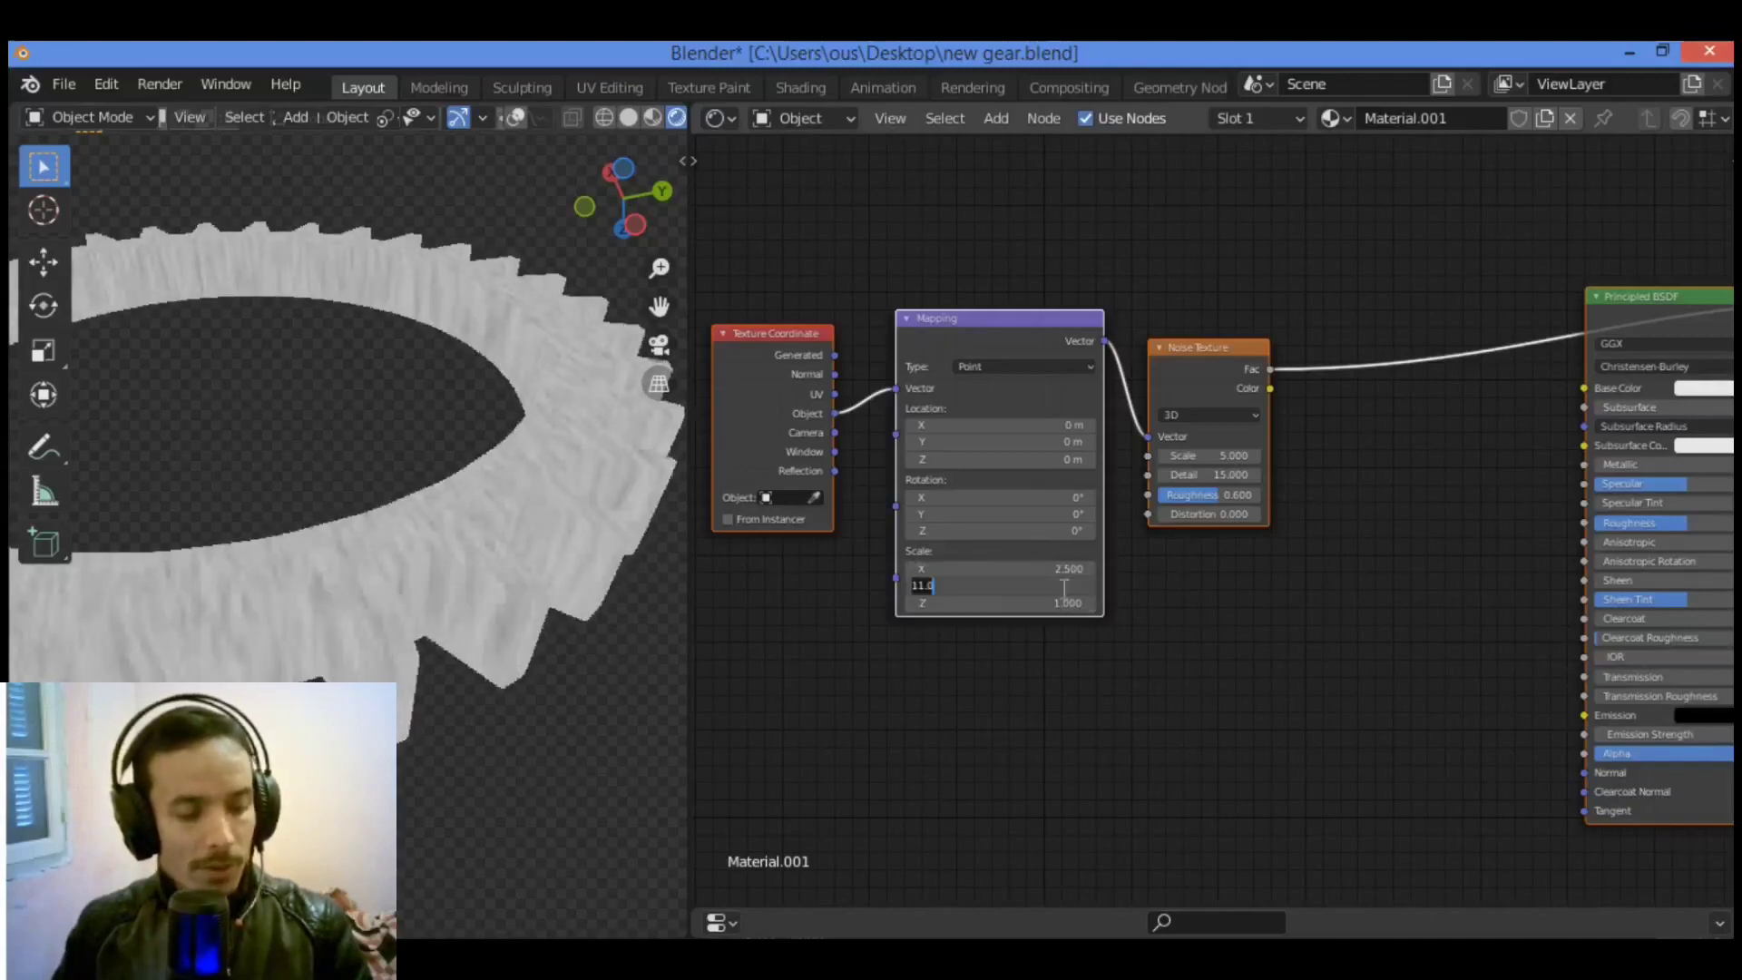
pyautogui.write('1')
pyautogui.press('Return')
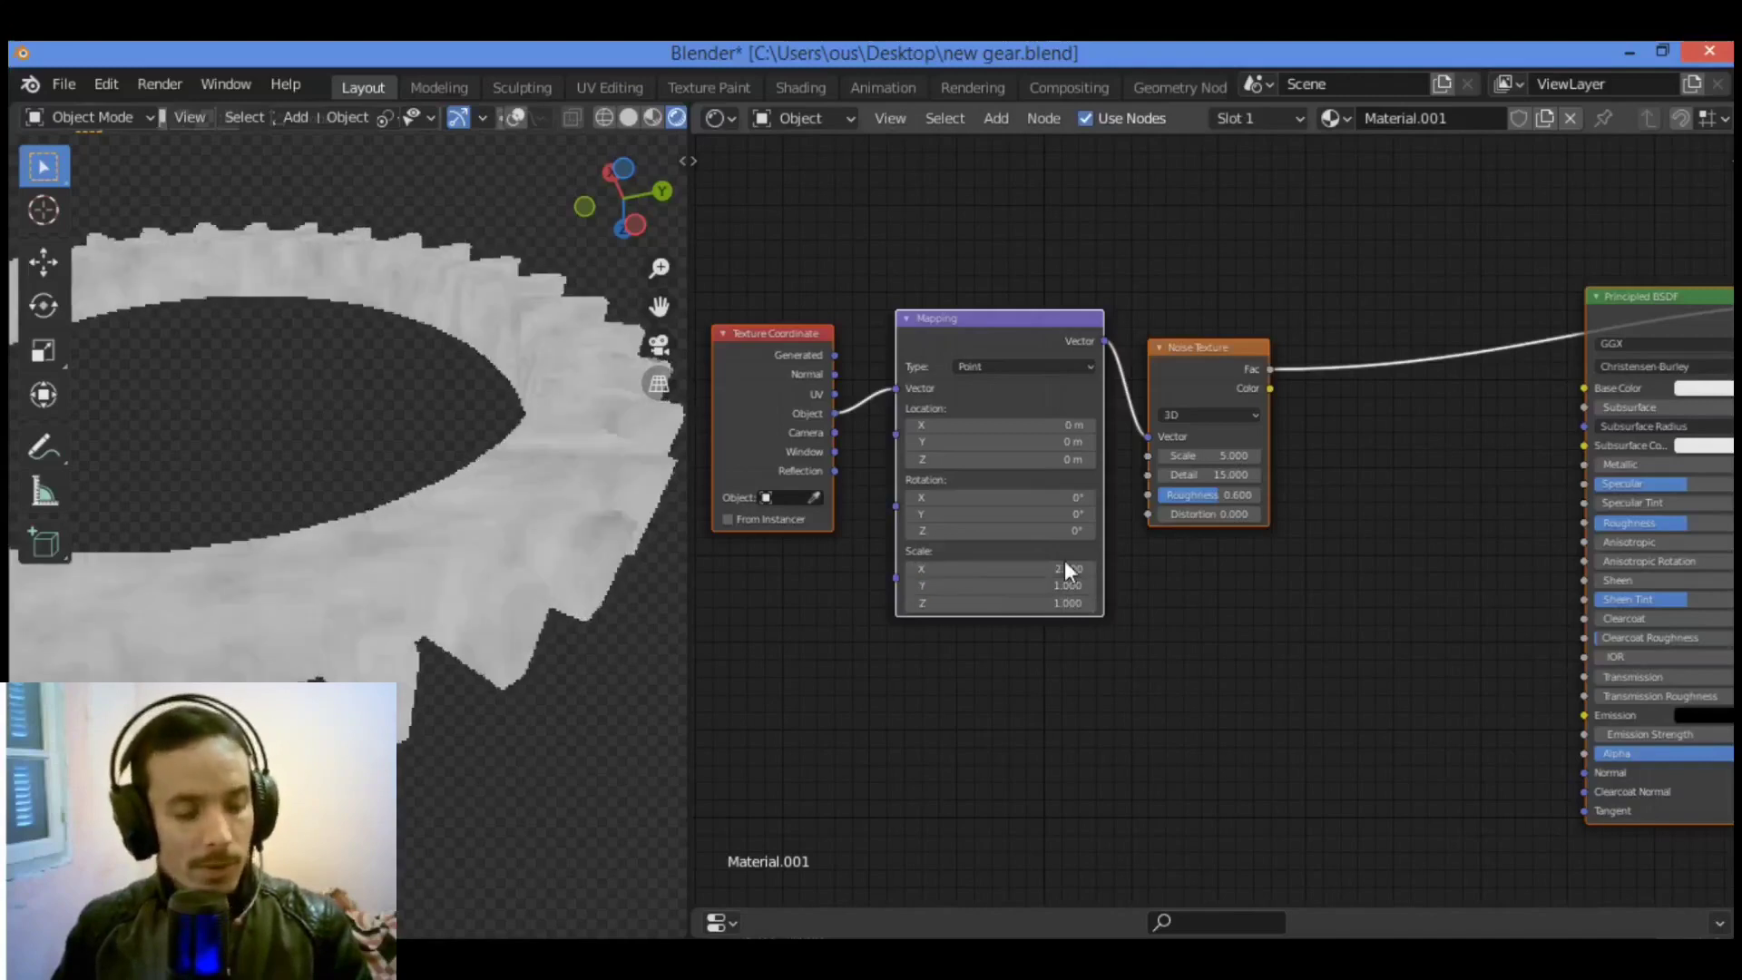
pyautogui.click(1035, 603)
pyautogui.write('4.7')
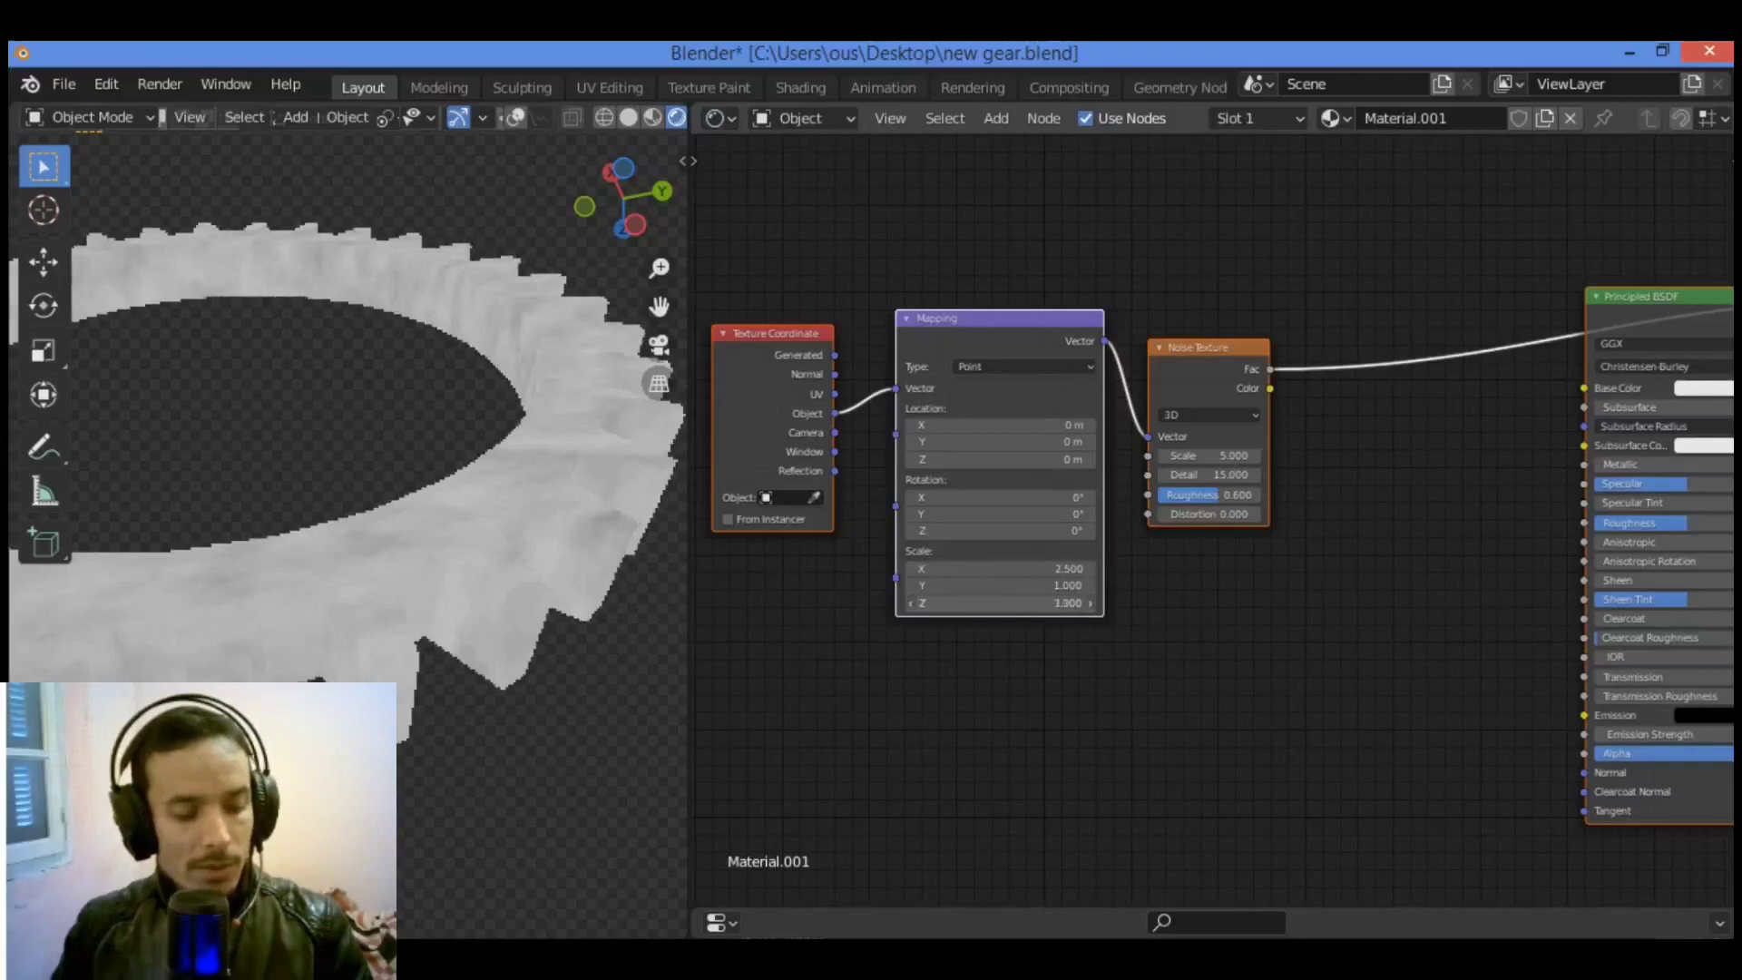
pyautogui.press('Return')
pyautogui.moveTo(992, 603); pyautogui.dragTo(1014, 603)
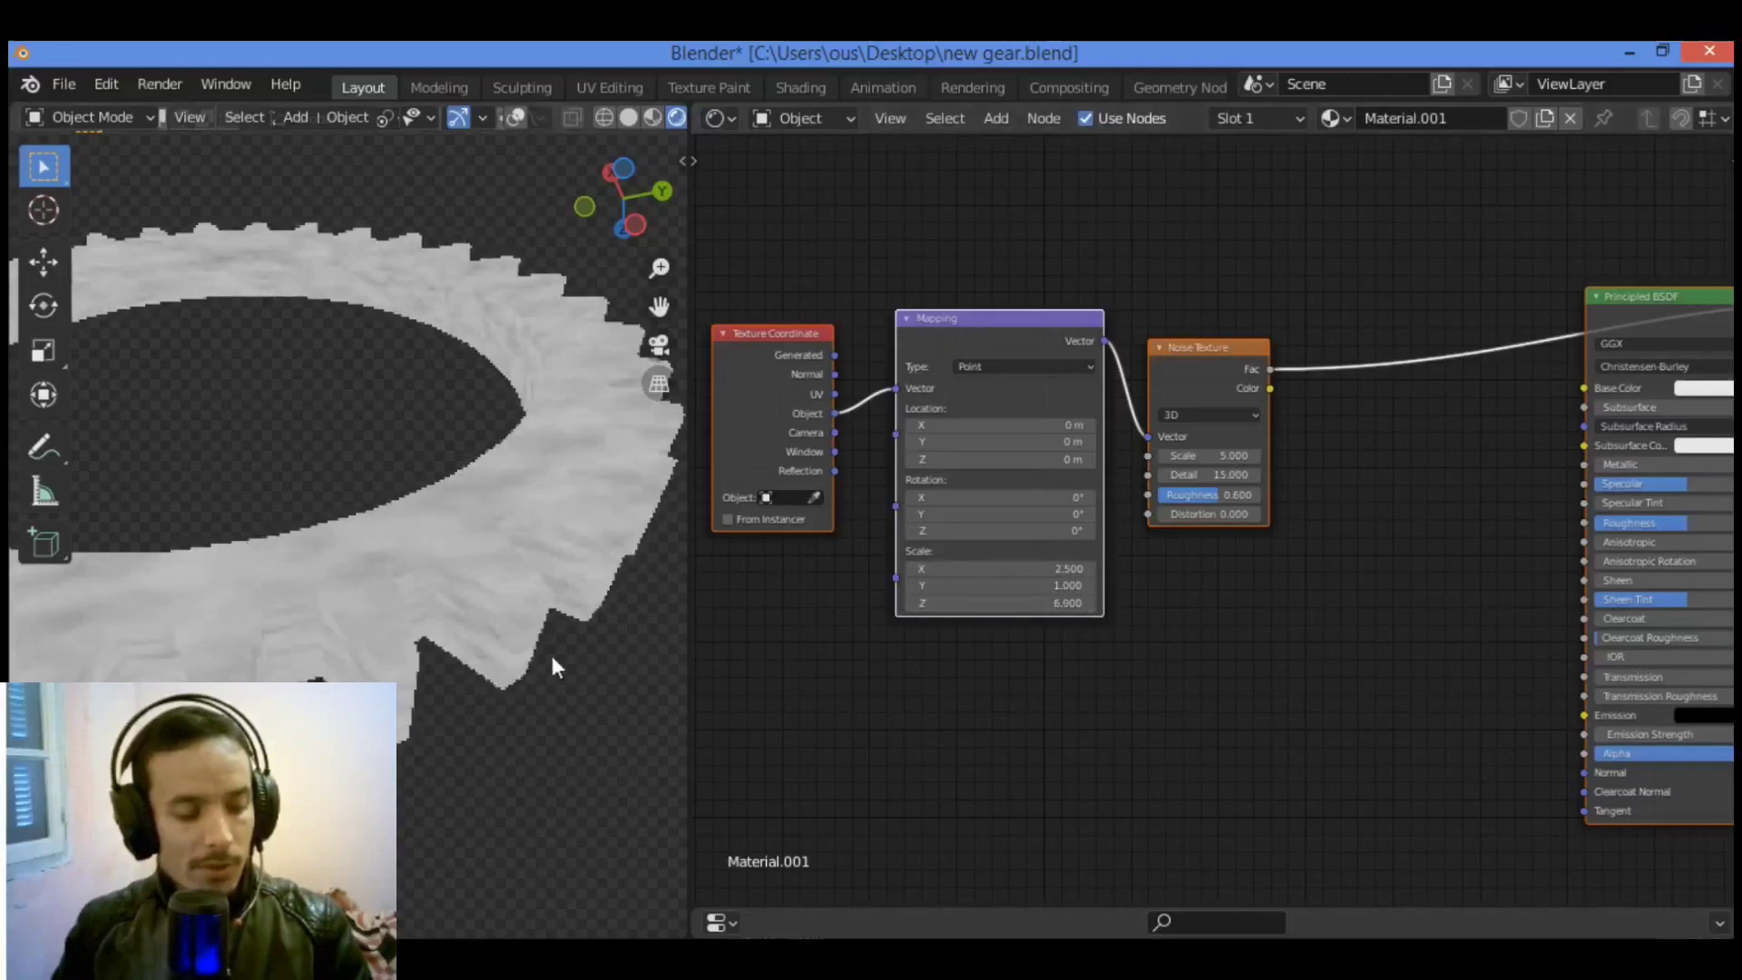
# Step: Set the Mapping node's scale to X 1, Y 11 and Z 1
pyautogui.click(1037, 570)
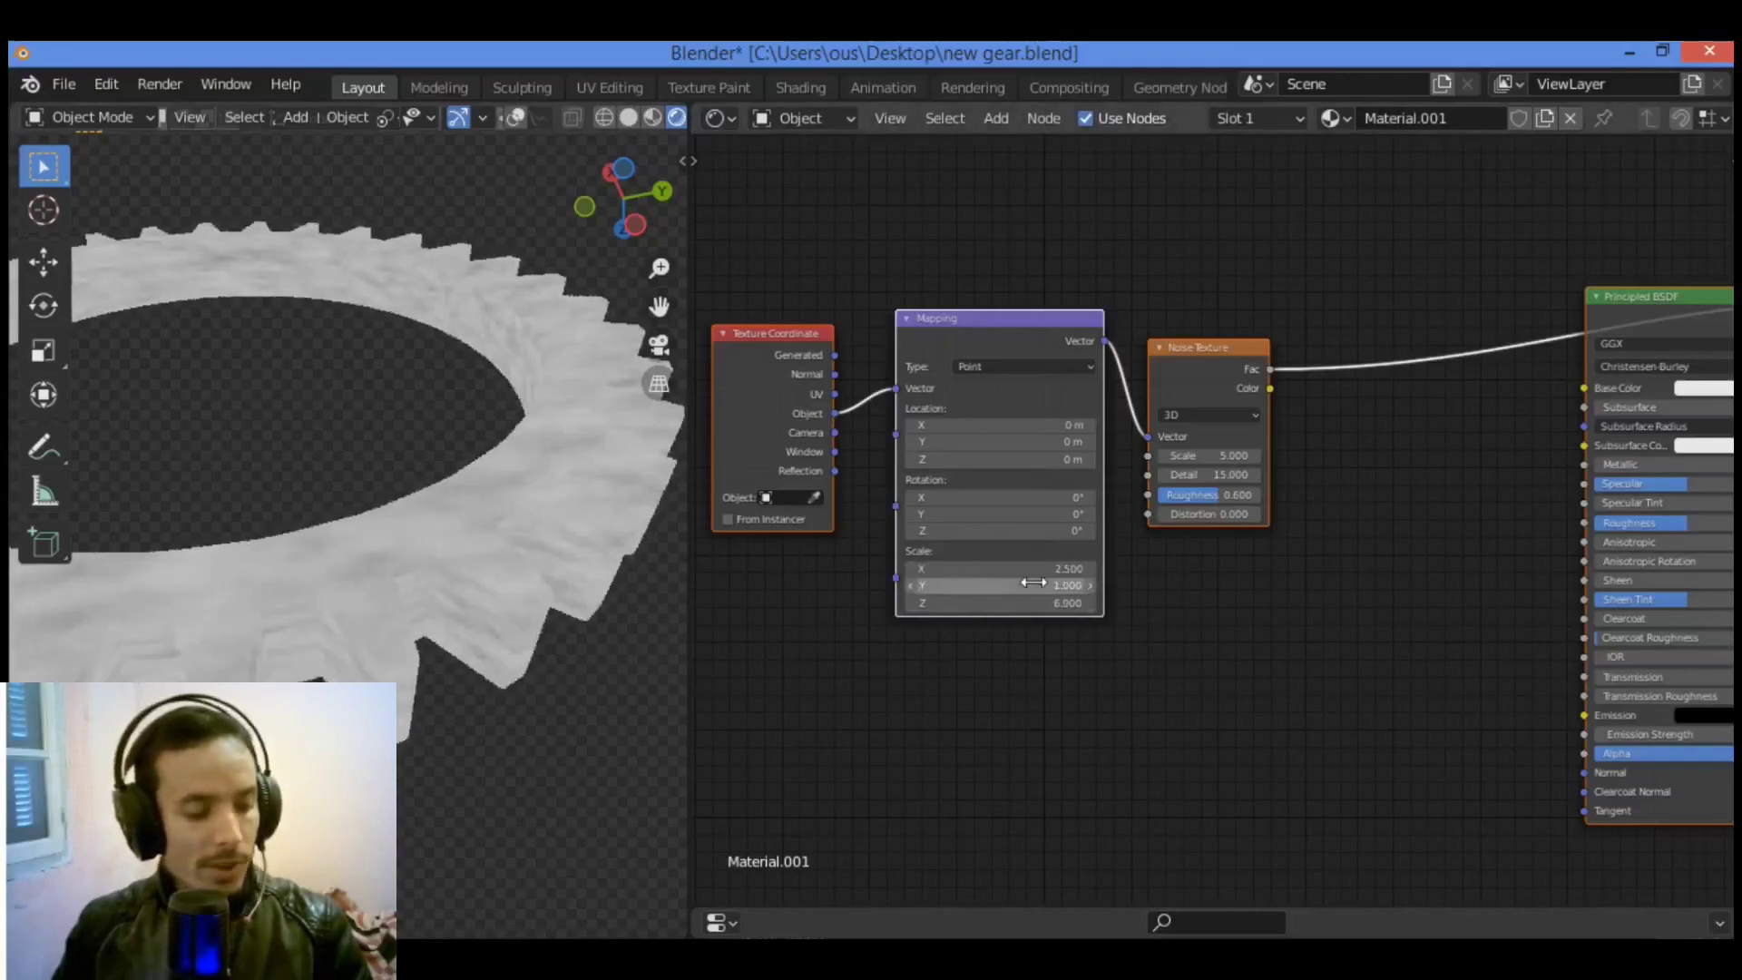
pyautogui.write('1')
pyautogui.press('Return')
pyautogui.click(1040, 586)
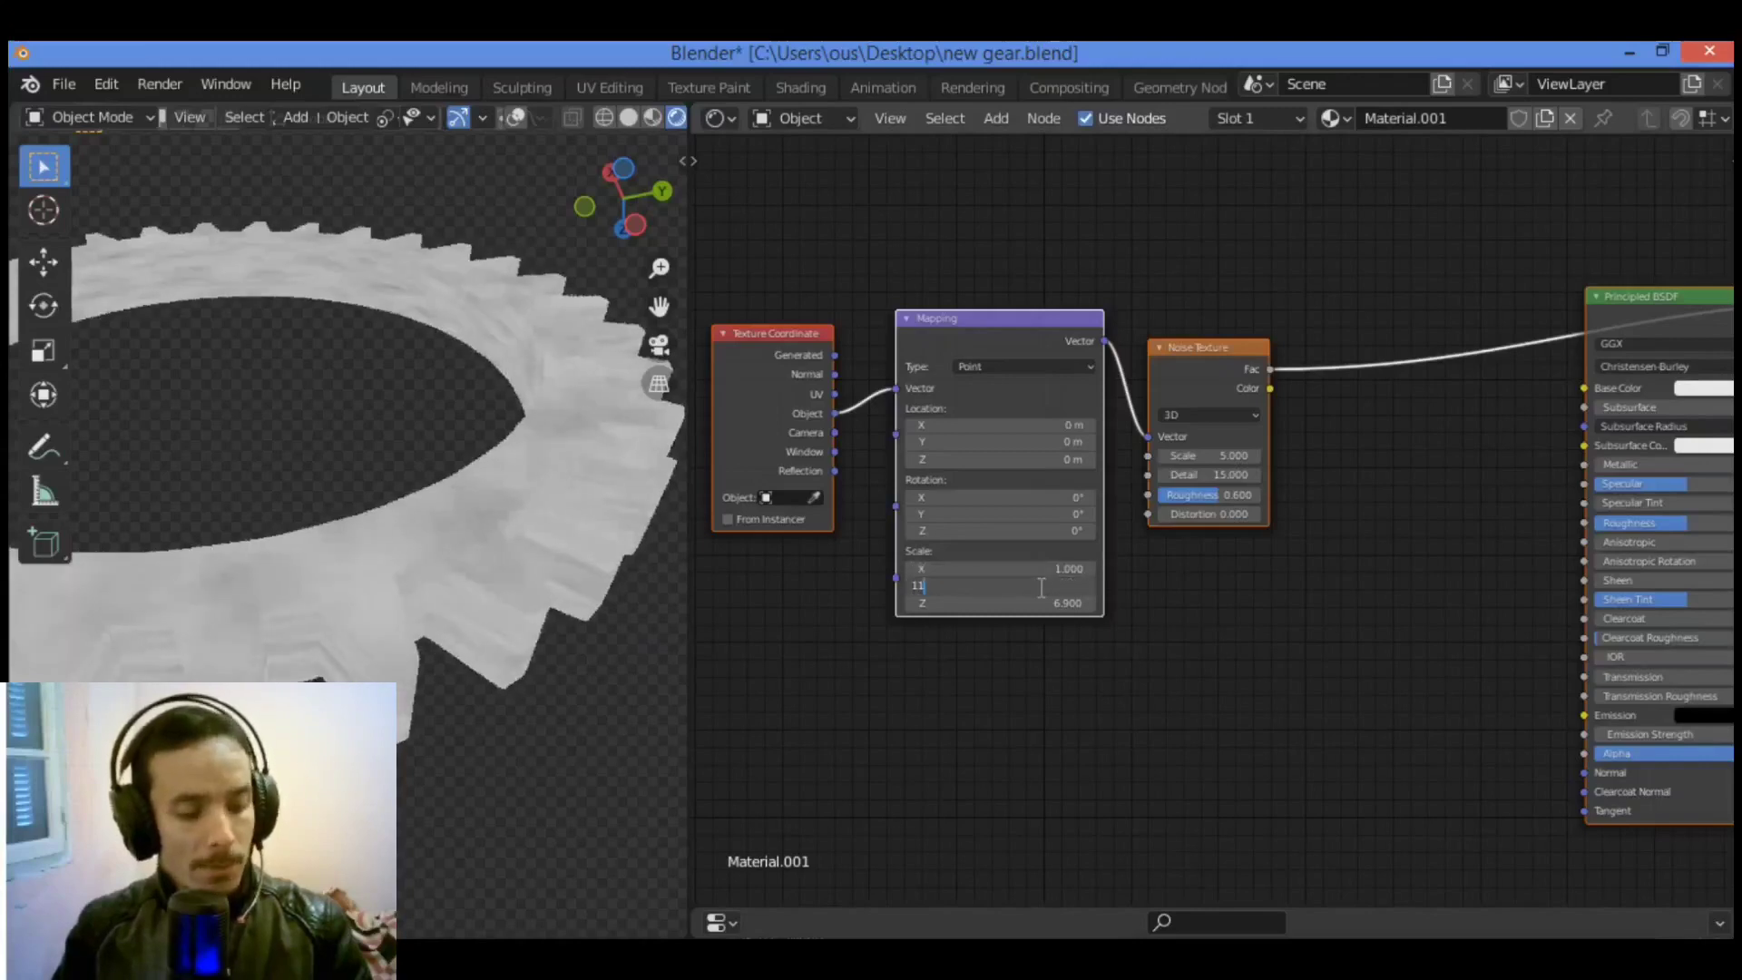
pyautogui.press('Return')
pyautogui.click(1043, 603)
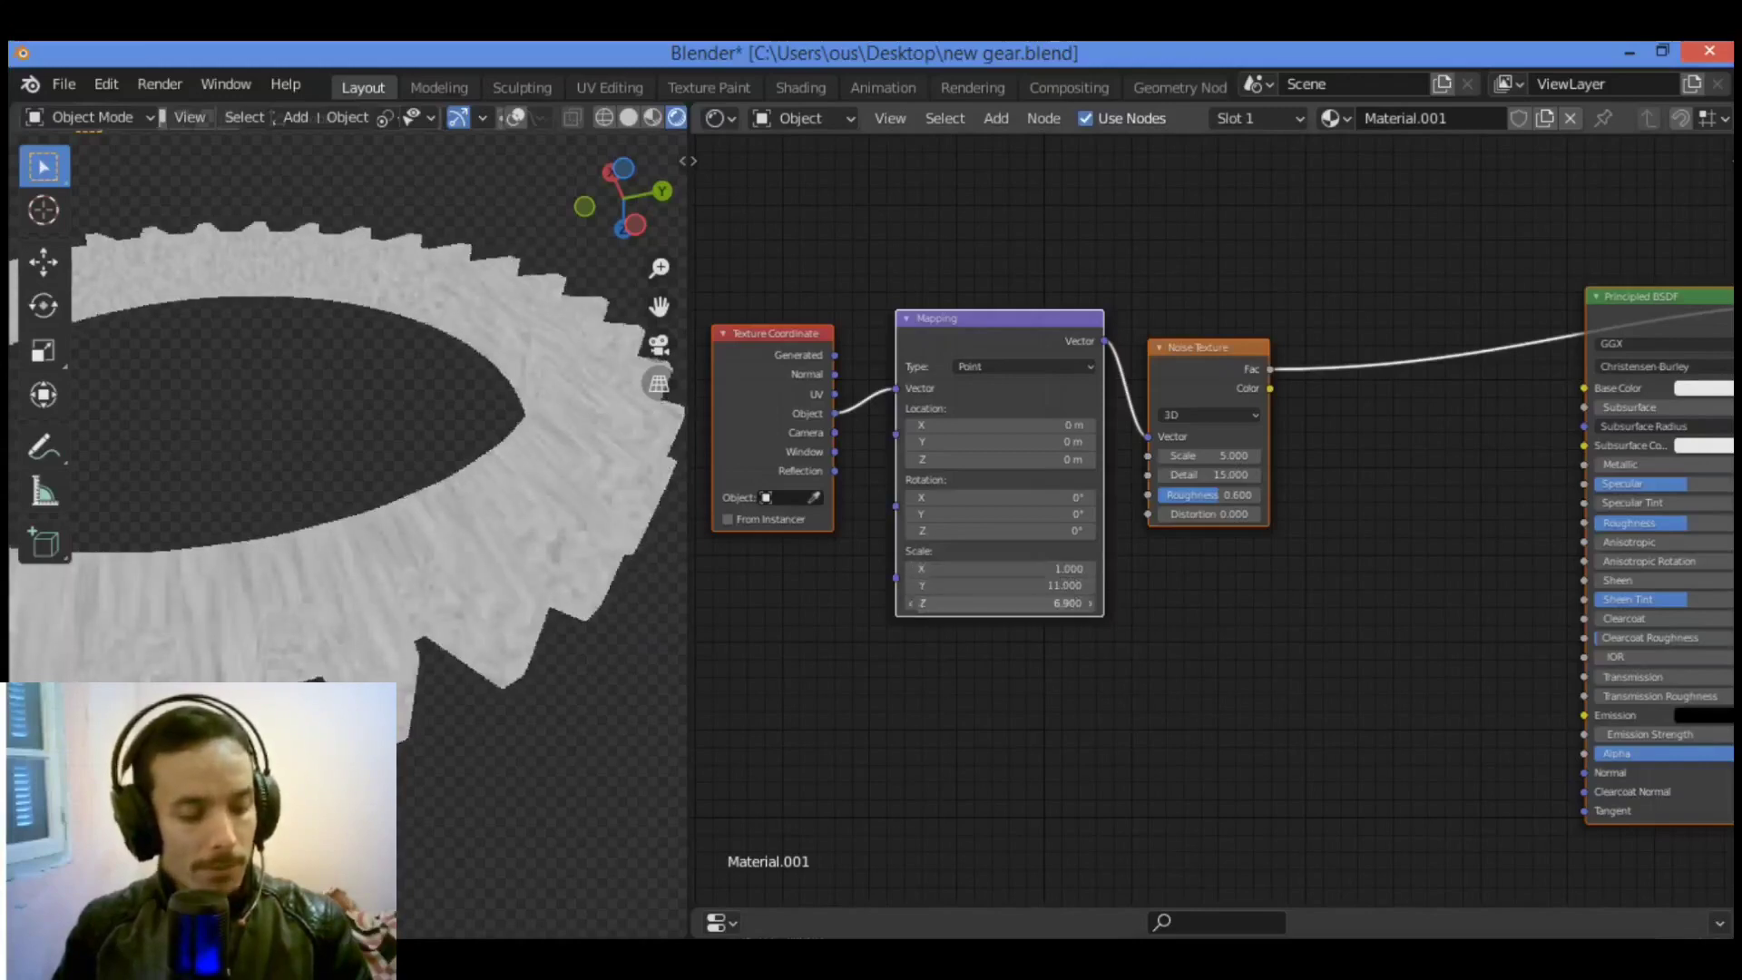
pyautogui.write('1')
pyautogui.press('Return')
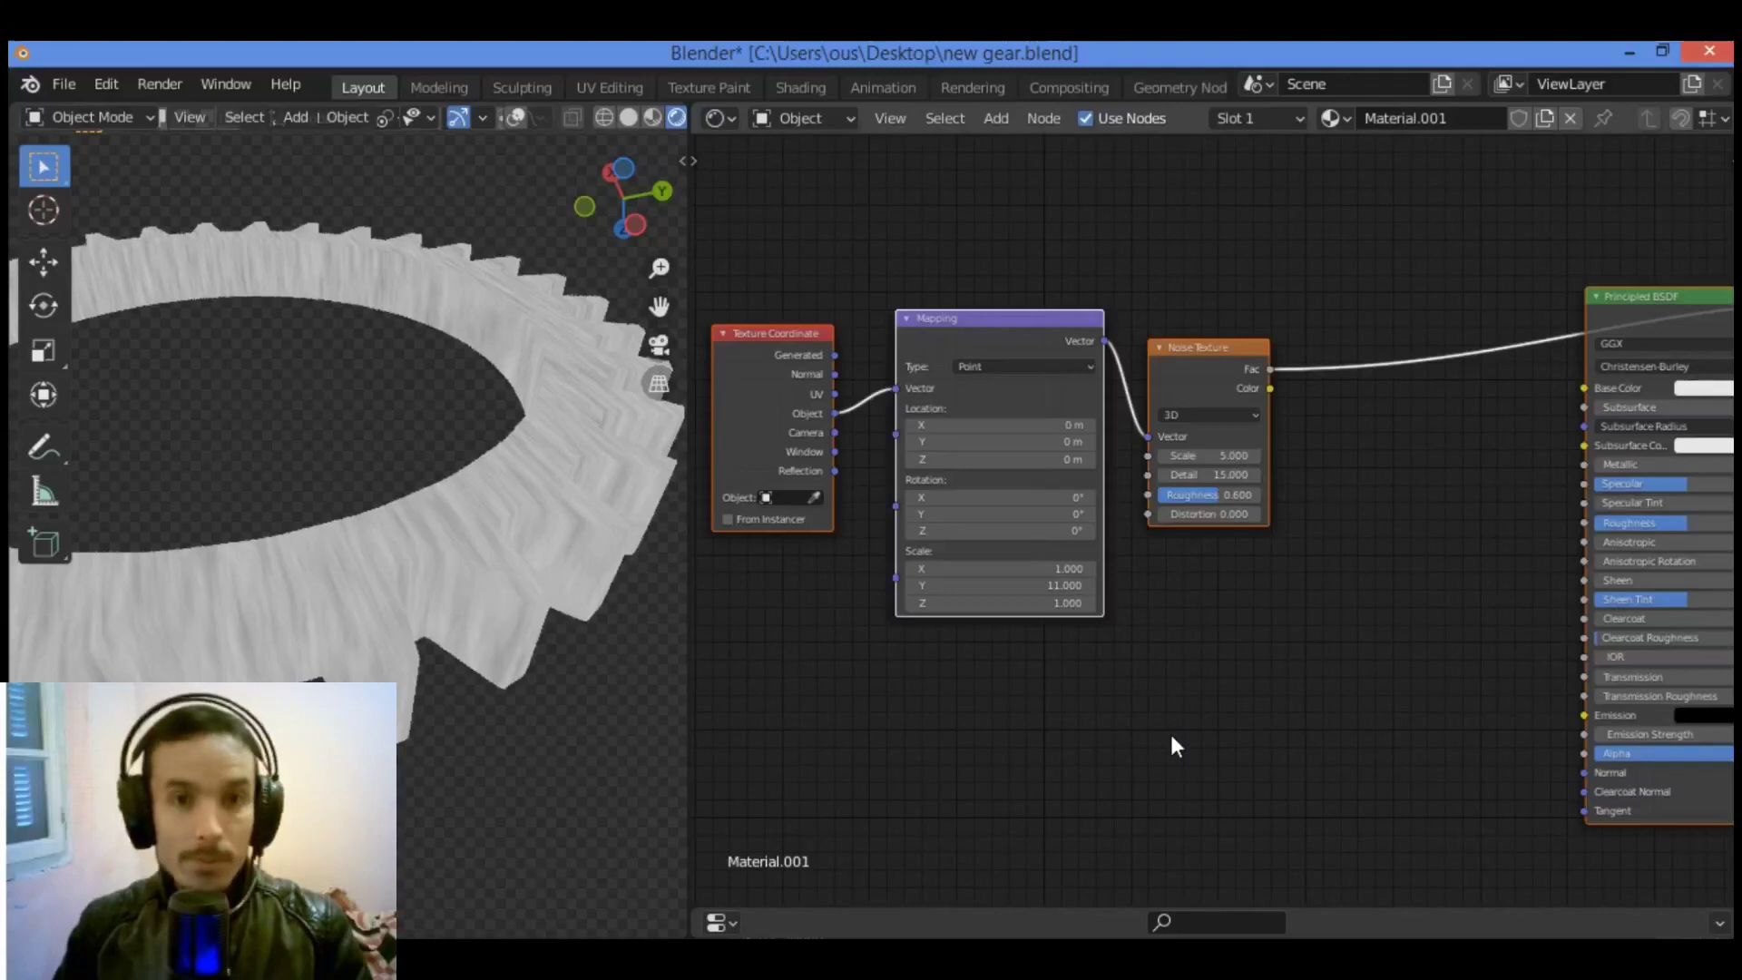
# Step: Set the Mapping node's Y scale to 35 for finer noise streaks
pyautogui.click(1047, 587)
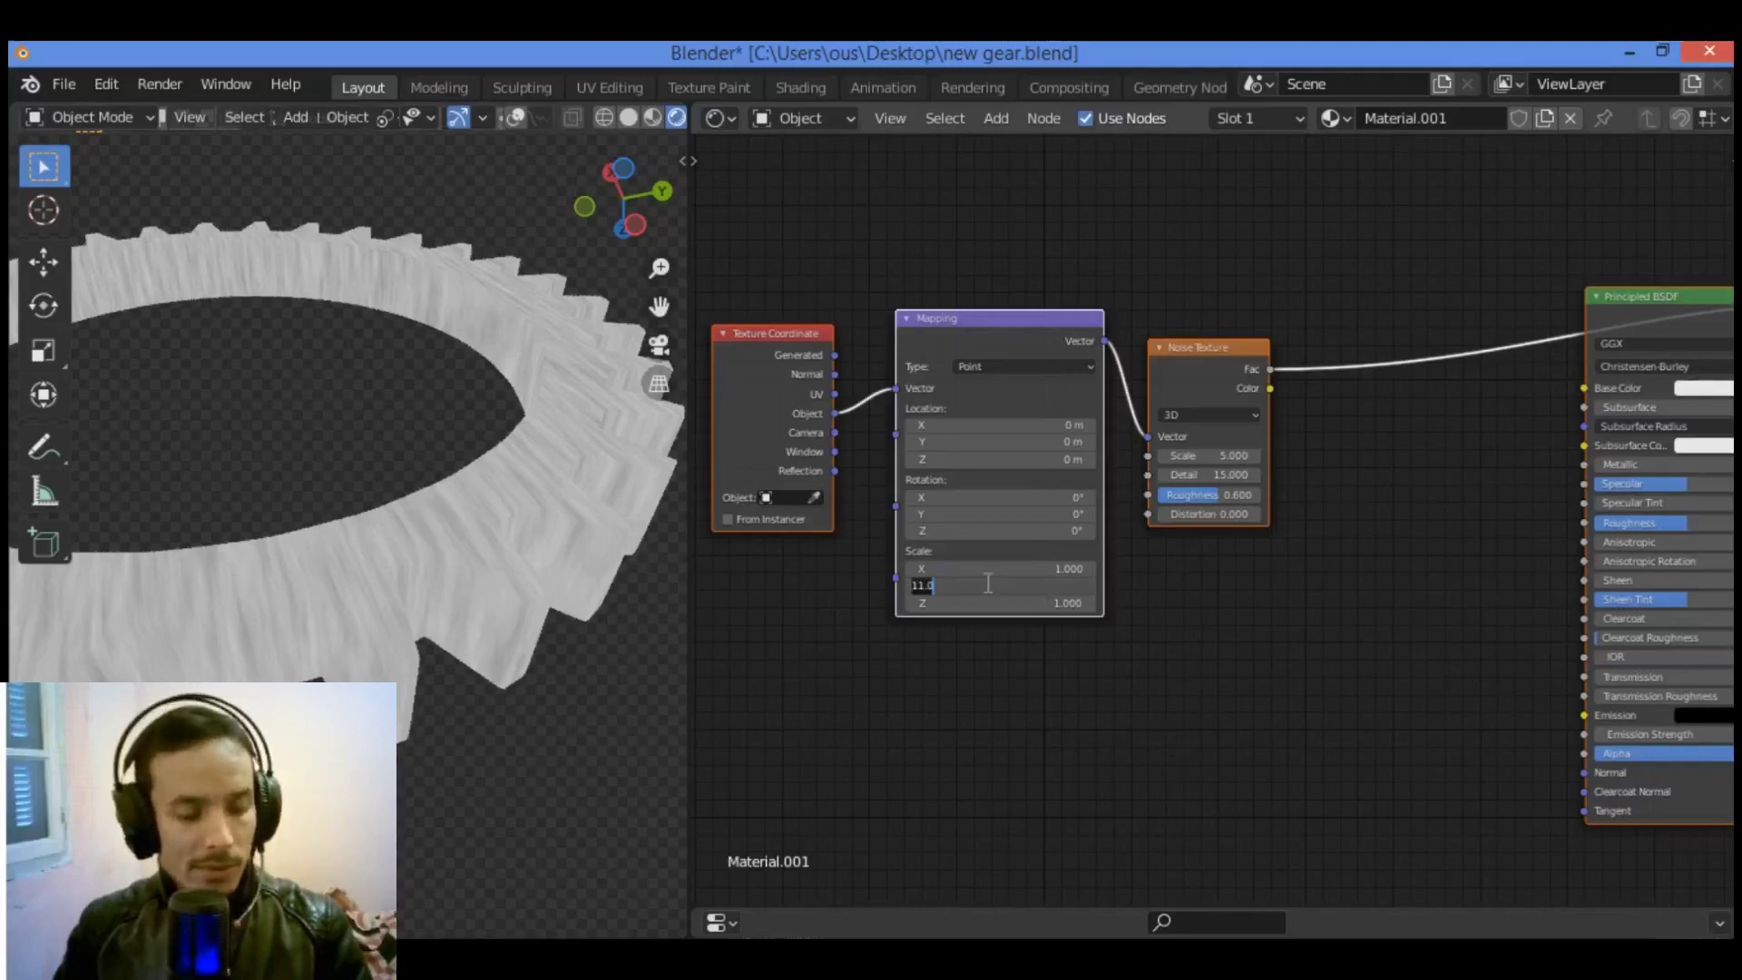
pyautogui.write('35')
pyautogui.press('Return')
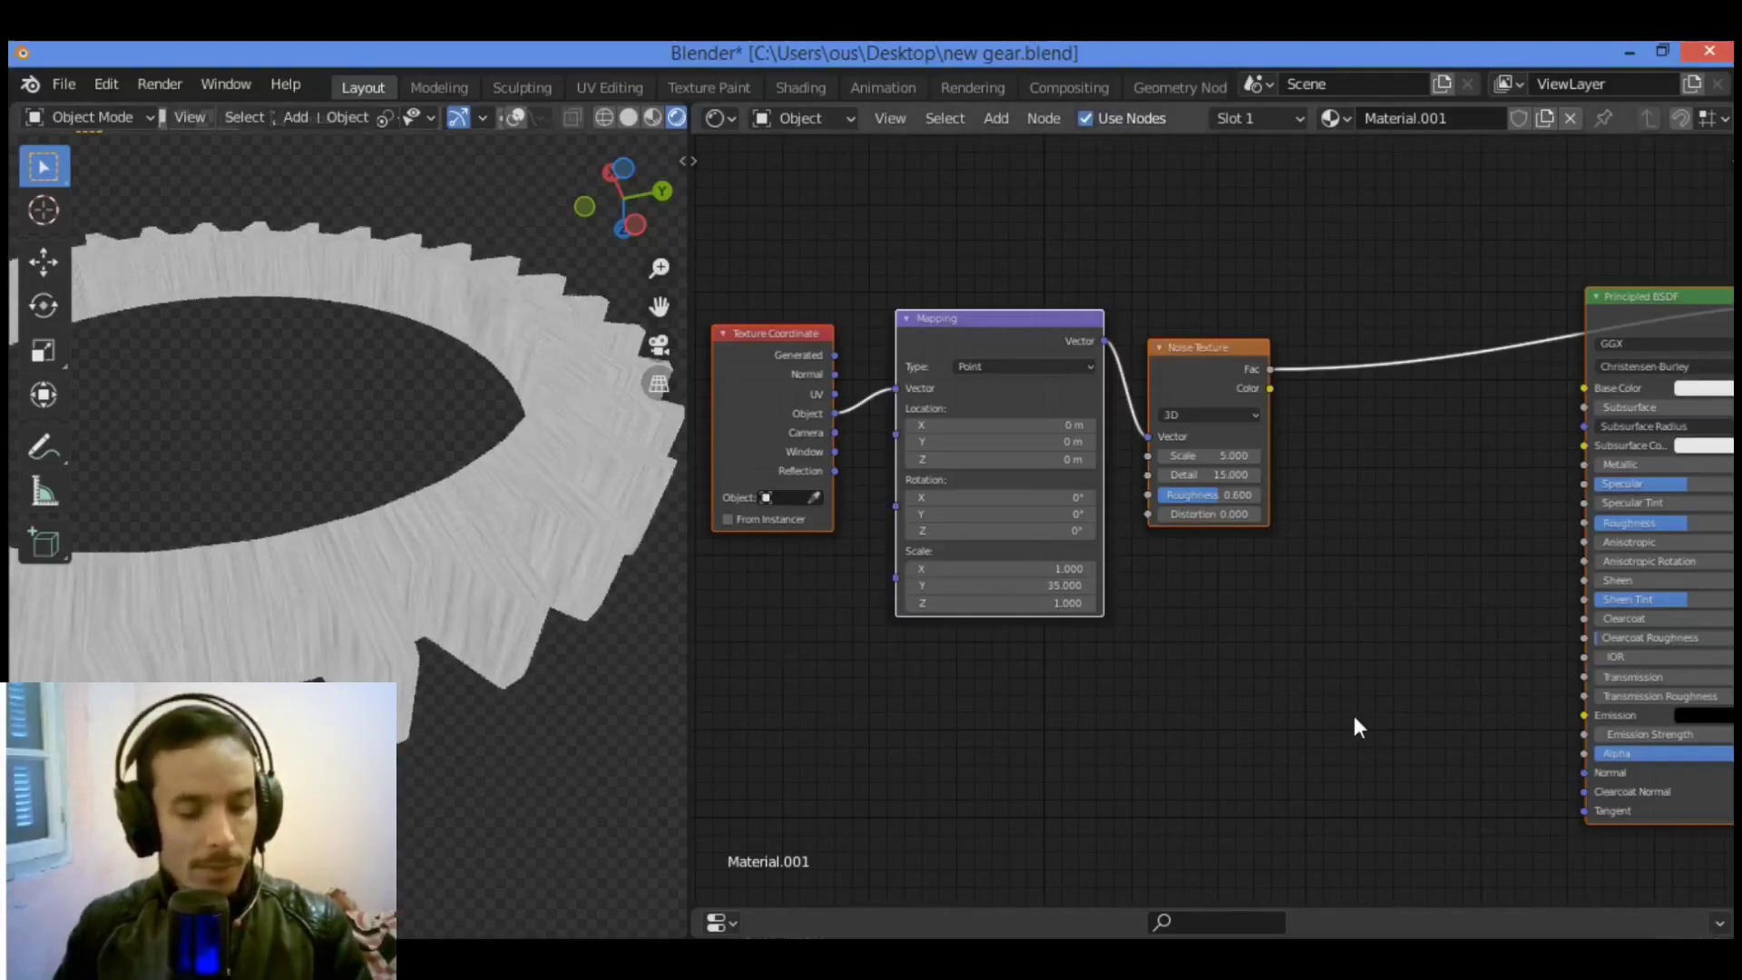
# Step: Set the Noise Texture's Distortion to 3
pyautogui.click(1220, 513)
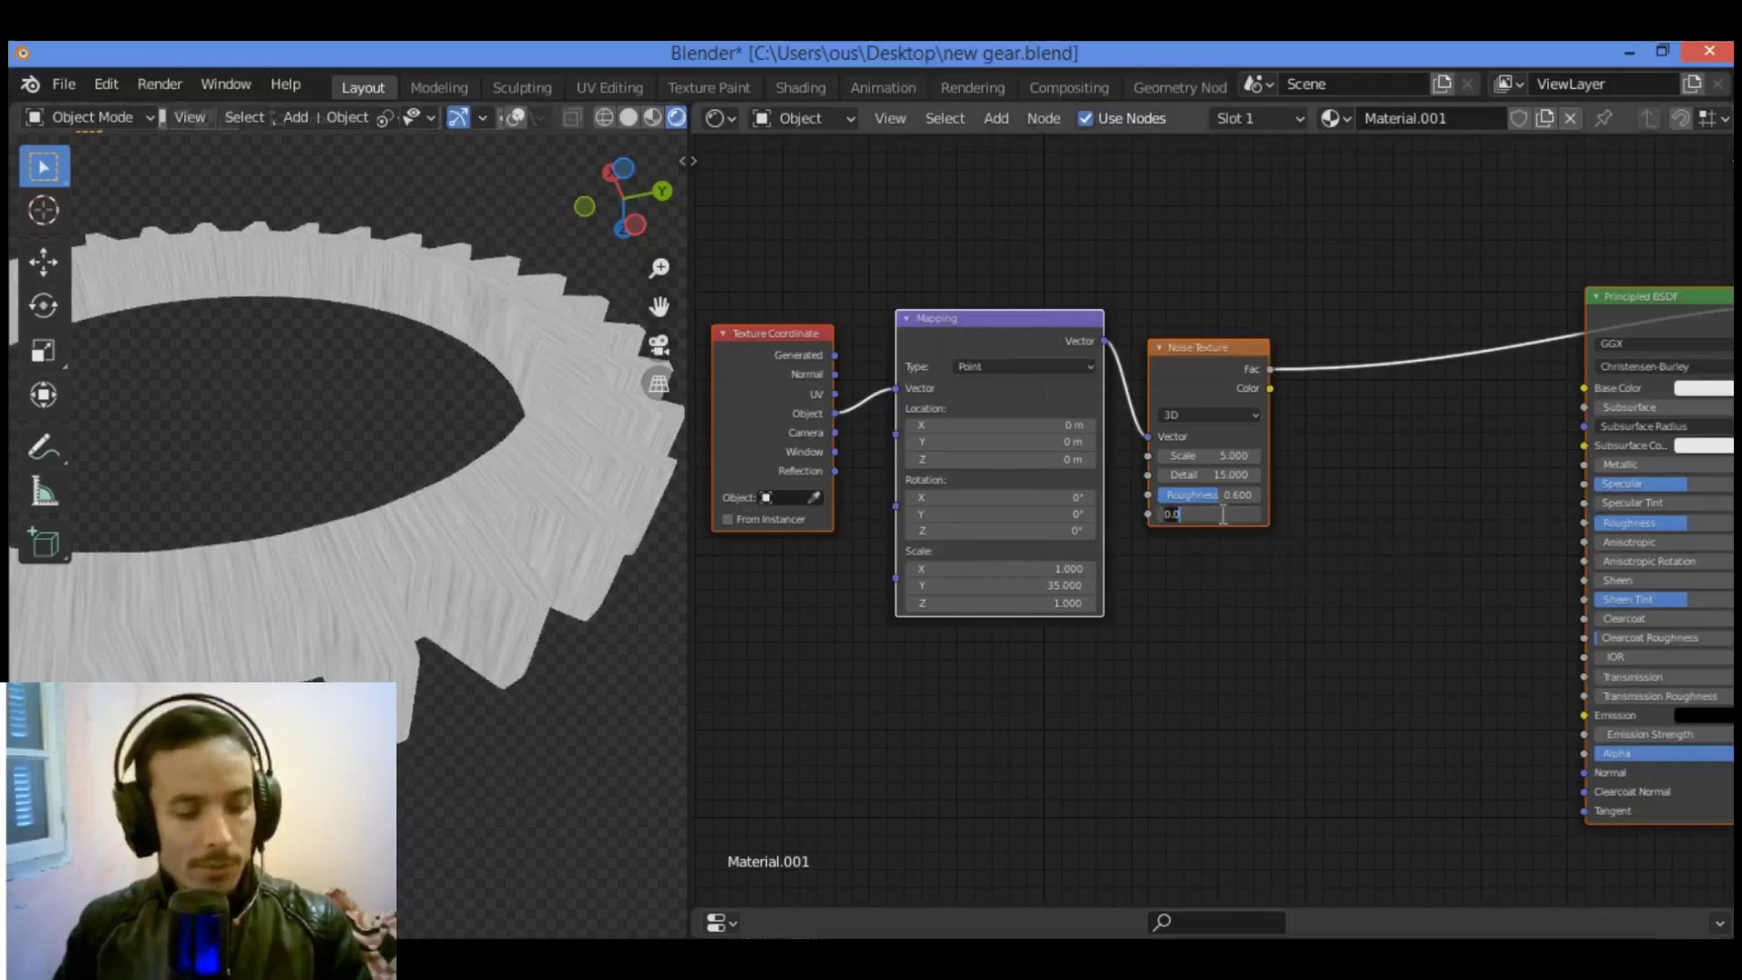
pyautogui.write('3')
pyautogui.press('Return')
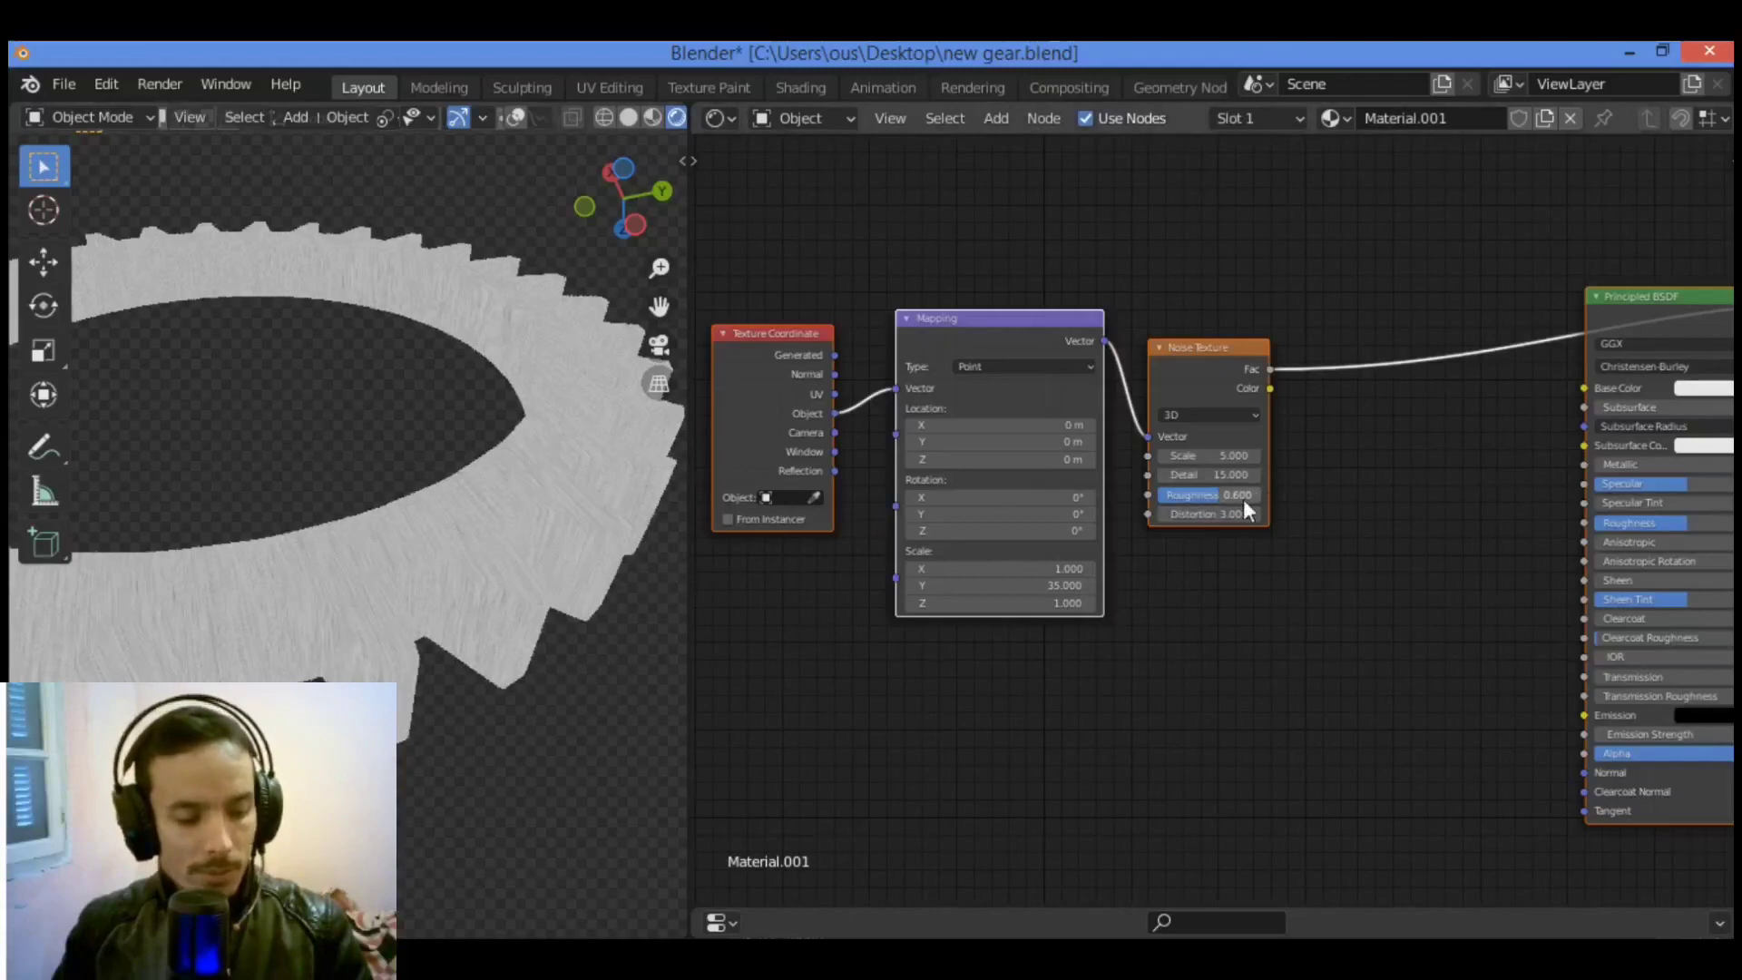
# Step: Connect the Noise Texture's Fac output to the Principled BSDF's Base Color and view the shaded gear from another angle
pyautogui.scroll(-1, 1239, 499)
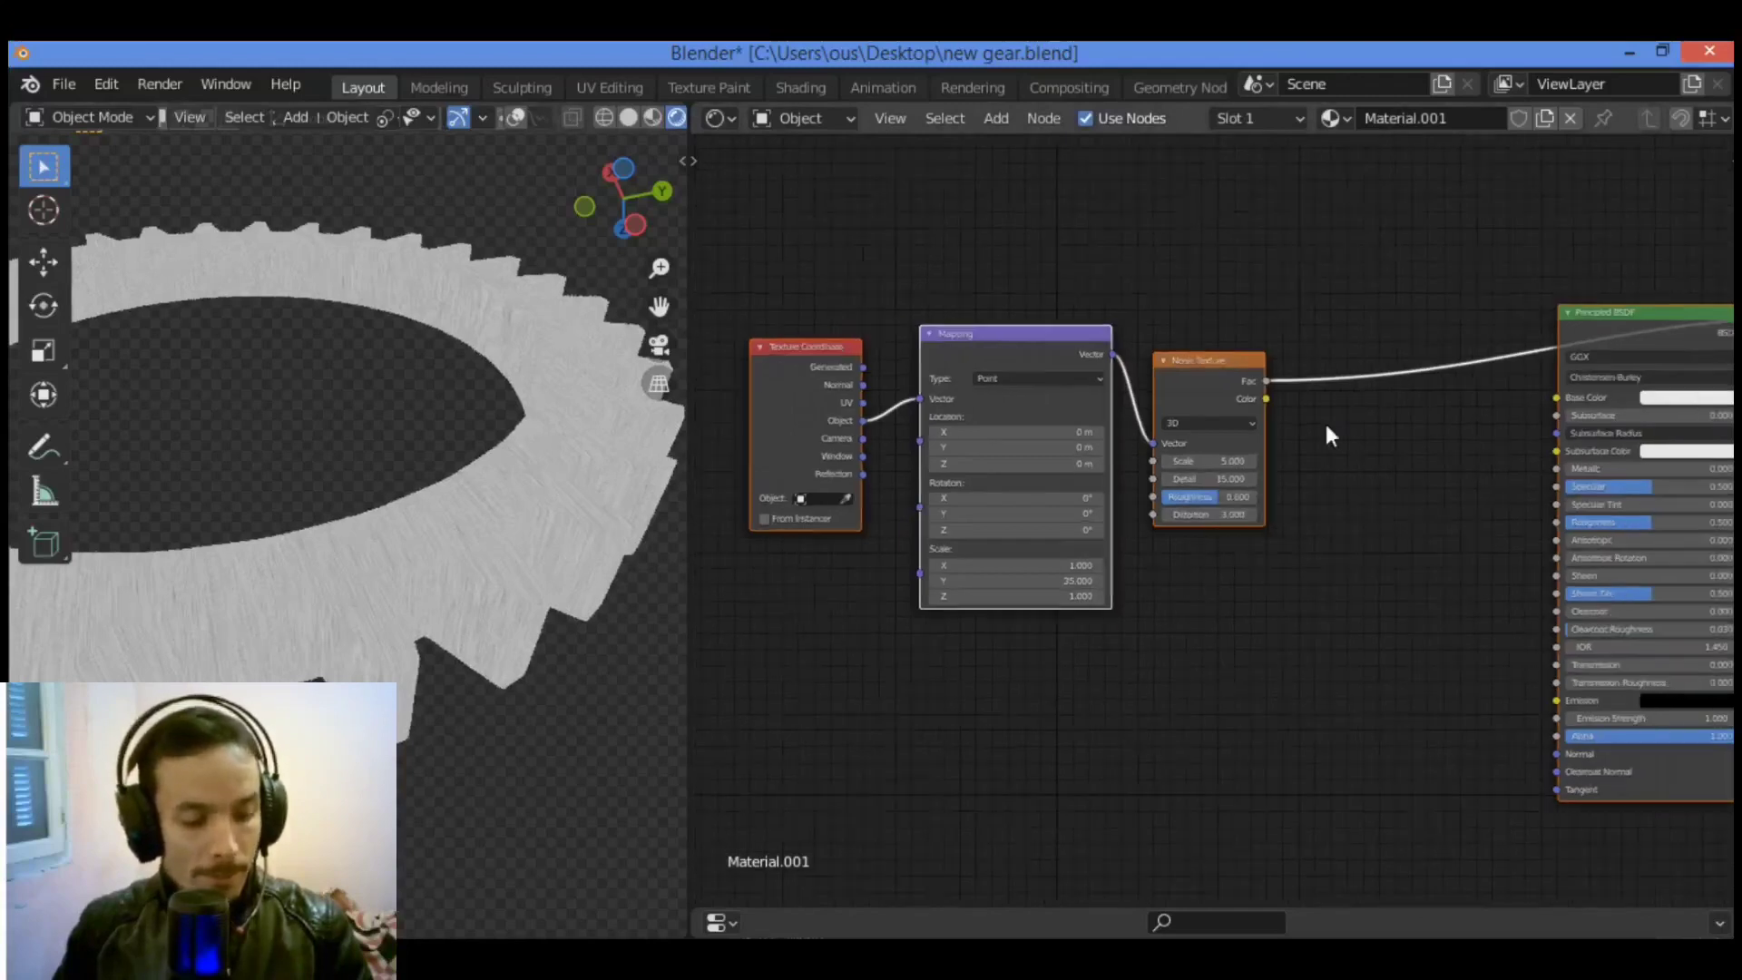
pyautogui.moveTo(1267, 381); pyautogui.dragTo(1557, 397)
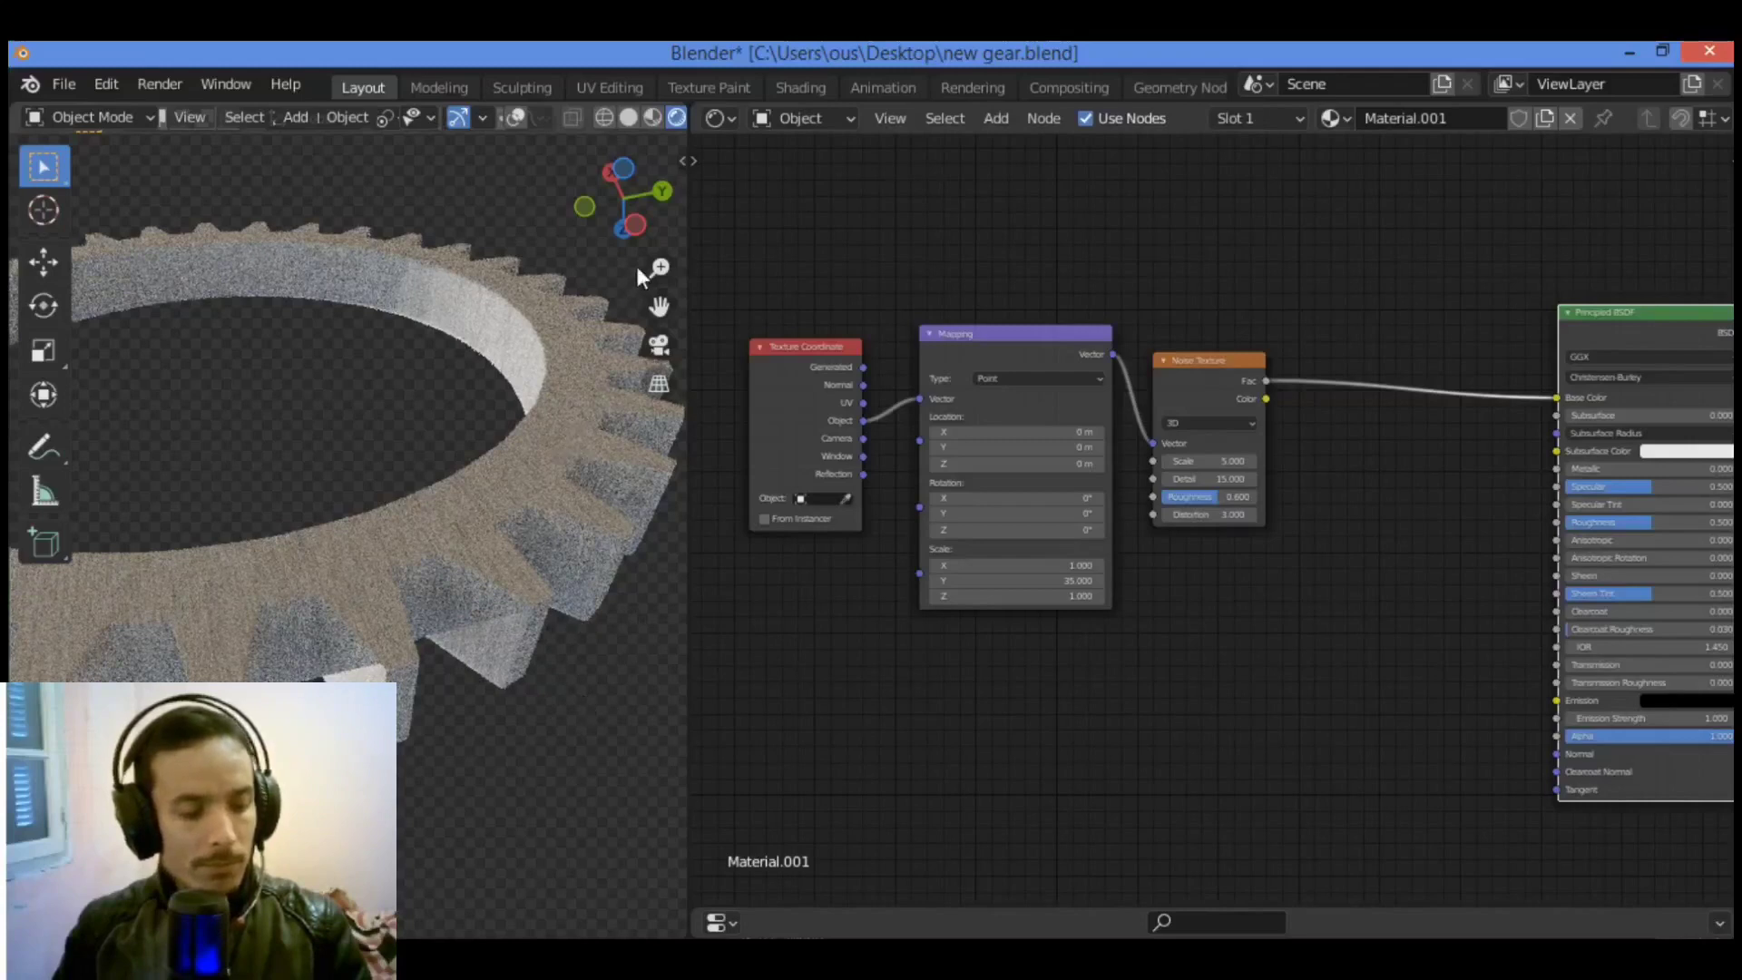
pyautogui.moveTo(606, 319); pyautogui.dragTo(607, 320, button='middle')
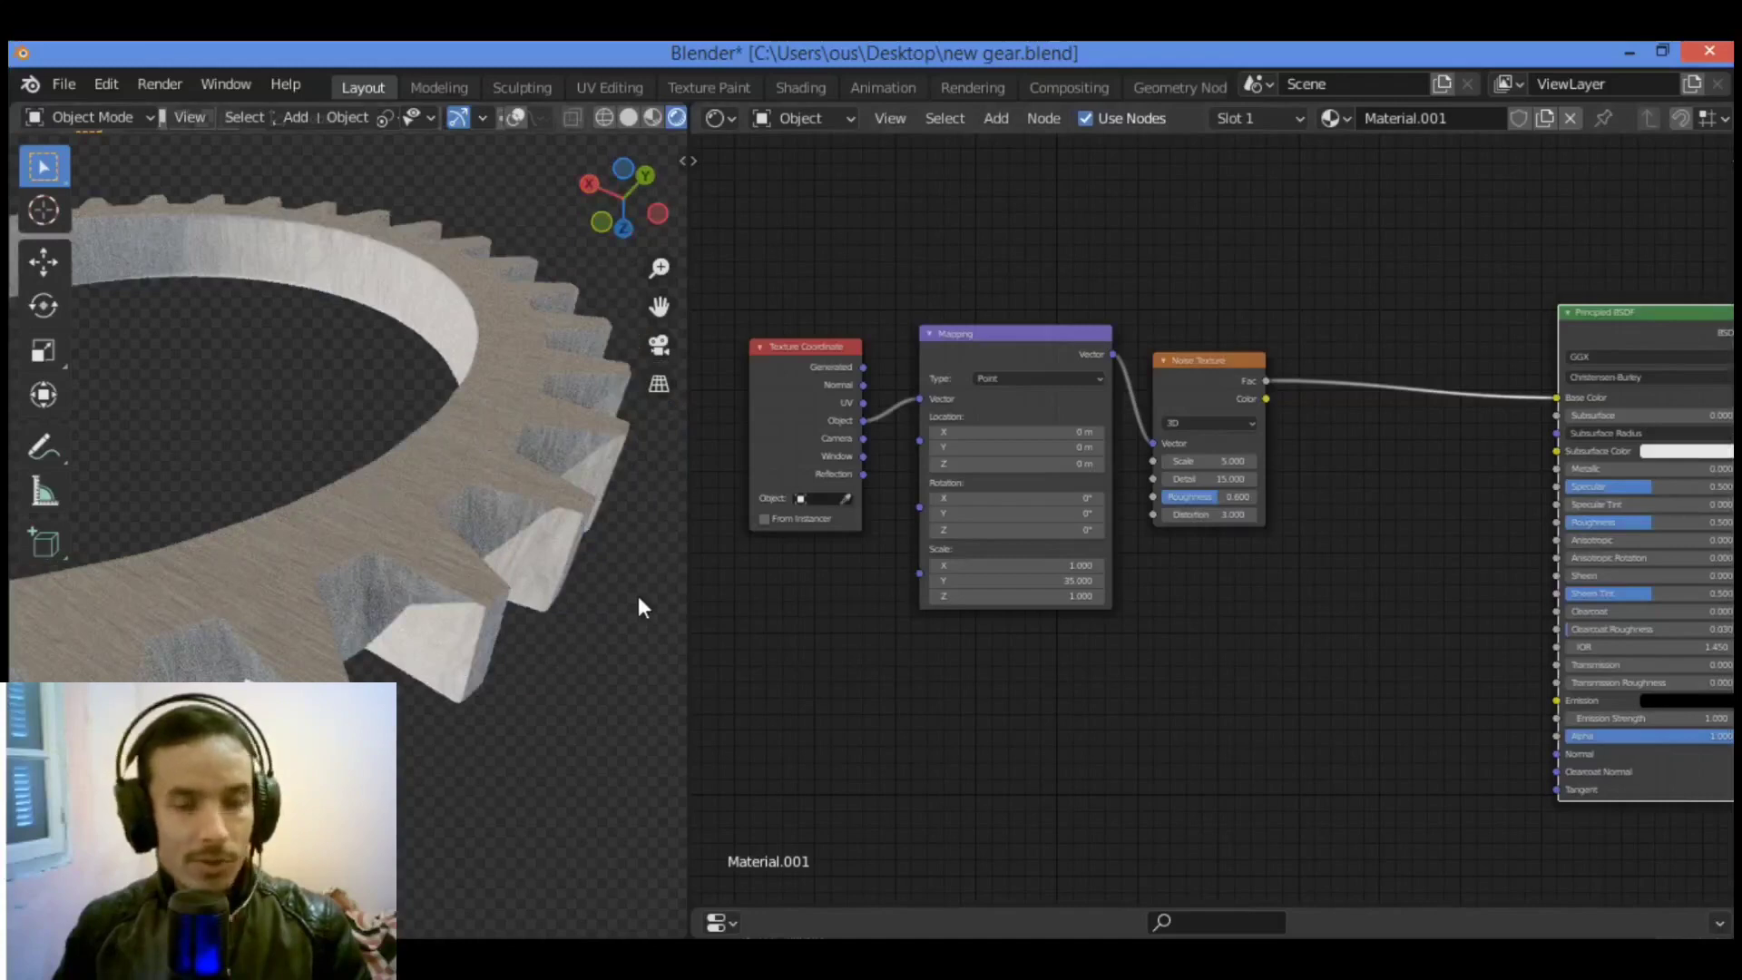
# Step: Set the Principled BSDF's Metallic to 1 and lower its Roughness to about 0.309
pyautogui.press('KP_Decimal')
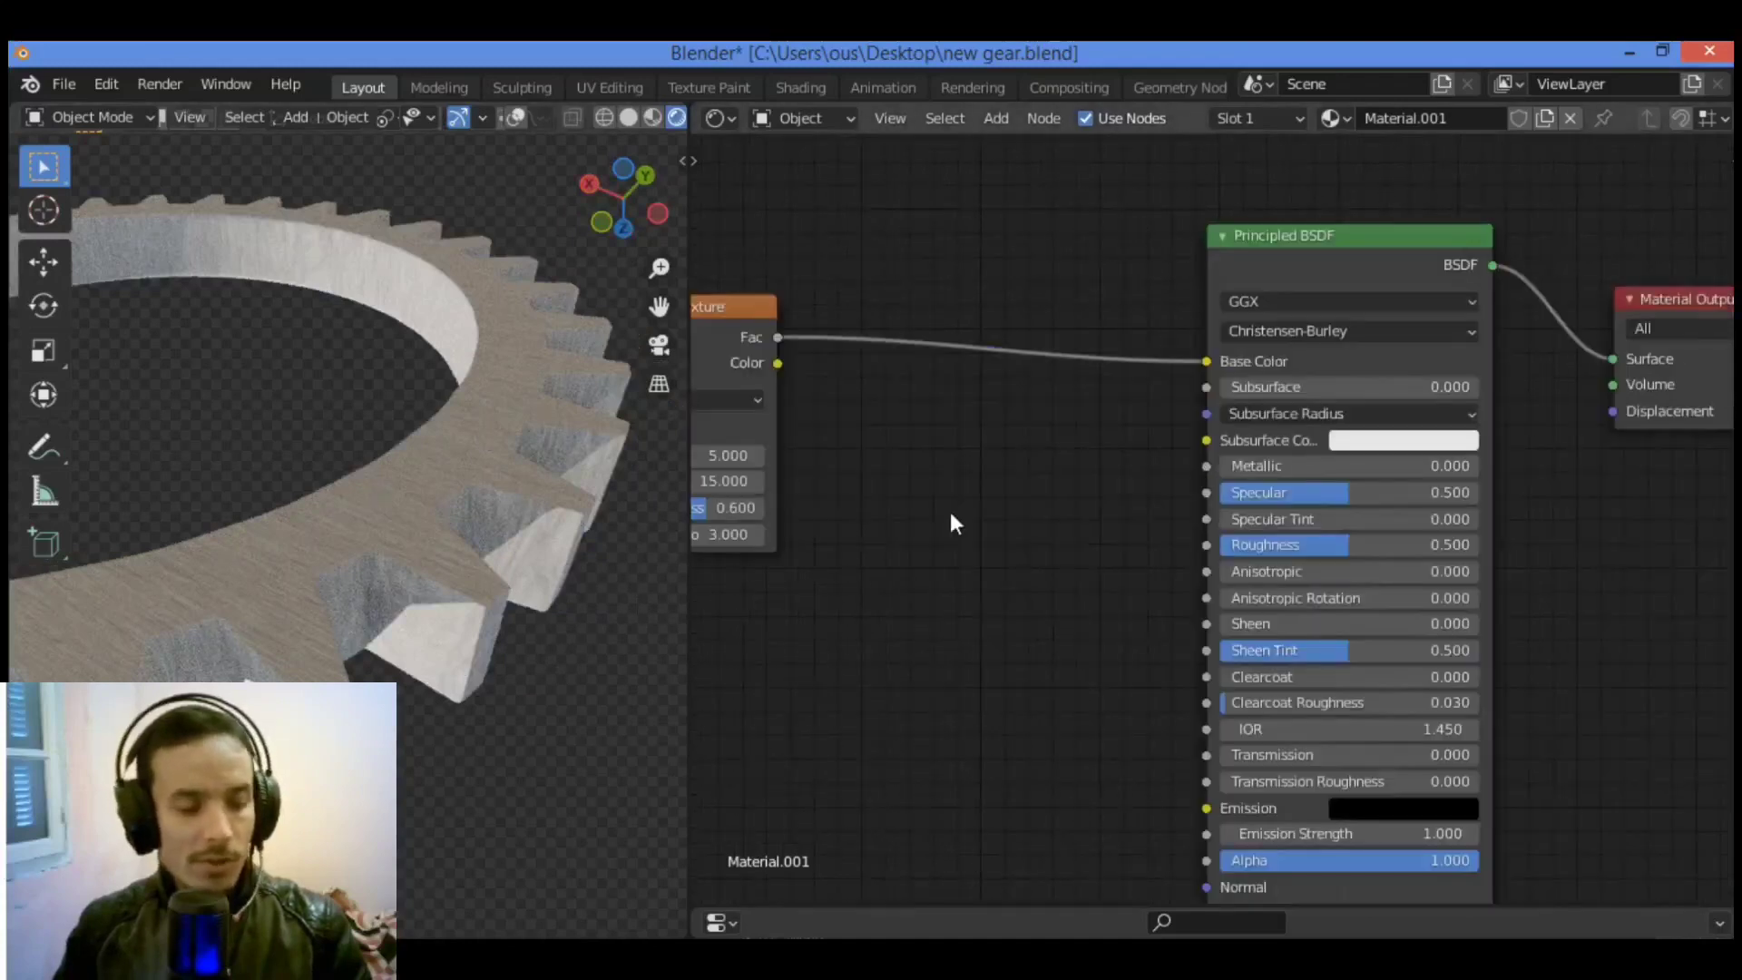
pyautogui.click(1282, 467)
pyautogui.write('1')
pyautogui.press('Return')
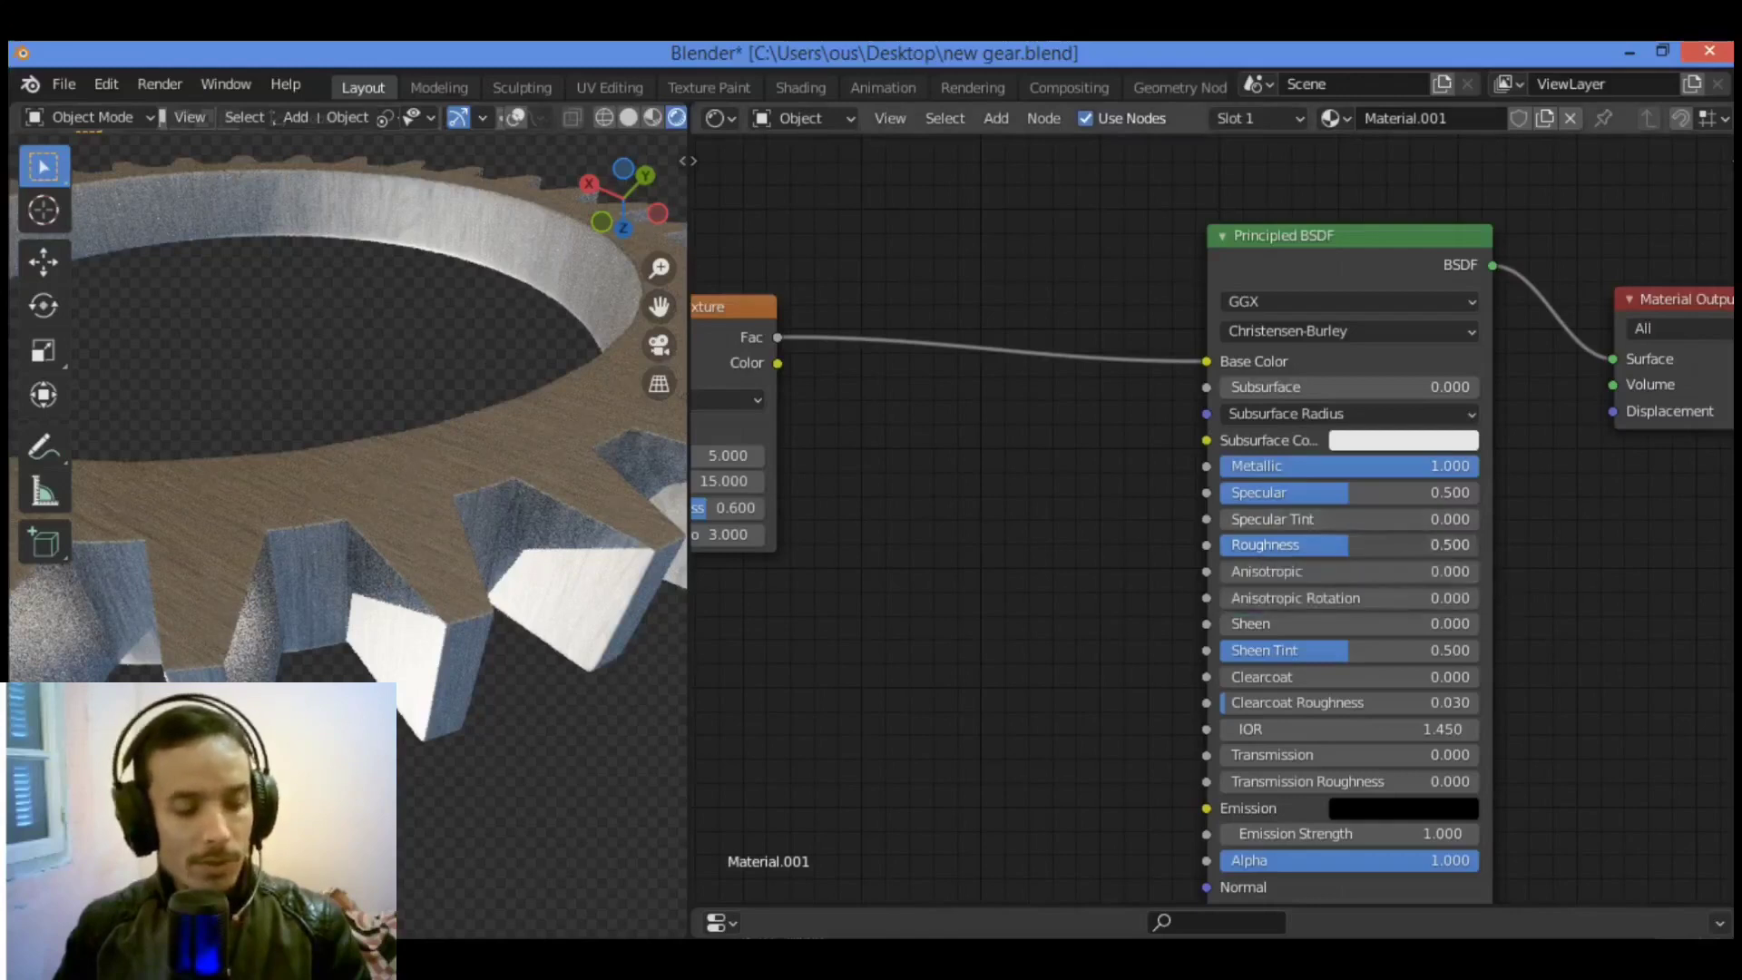
pyautogui.moveTo(1352, 544); pyautogui.dragTo(1299, 545)
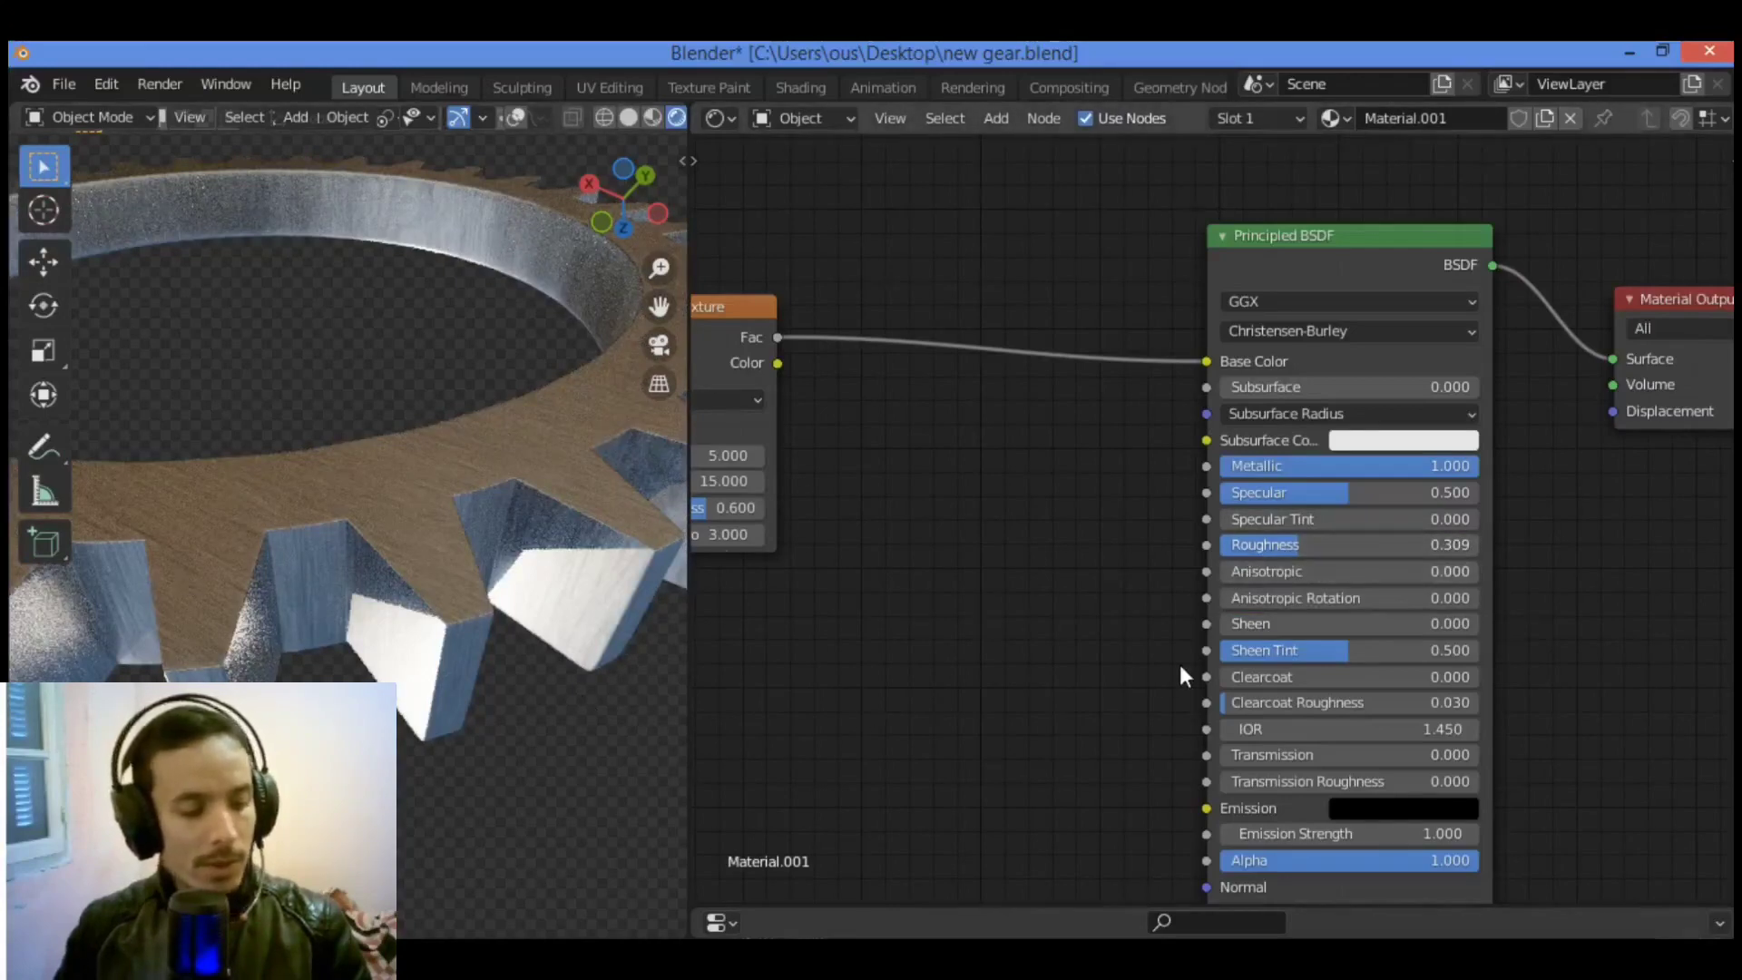
# Step: Insert a ColorRamp node between the Noise Texture's Fac output and the Principled BSDF's Base Color
pyautogui.hotkey('shift', 'a')
pyautogui.click(1078, 599)
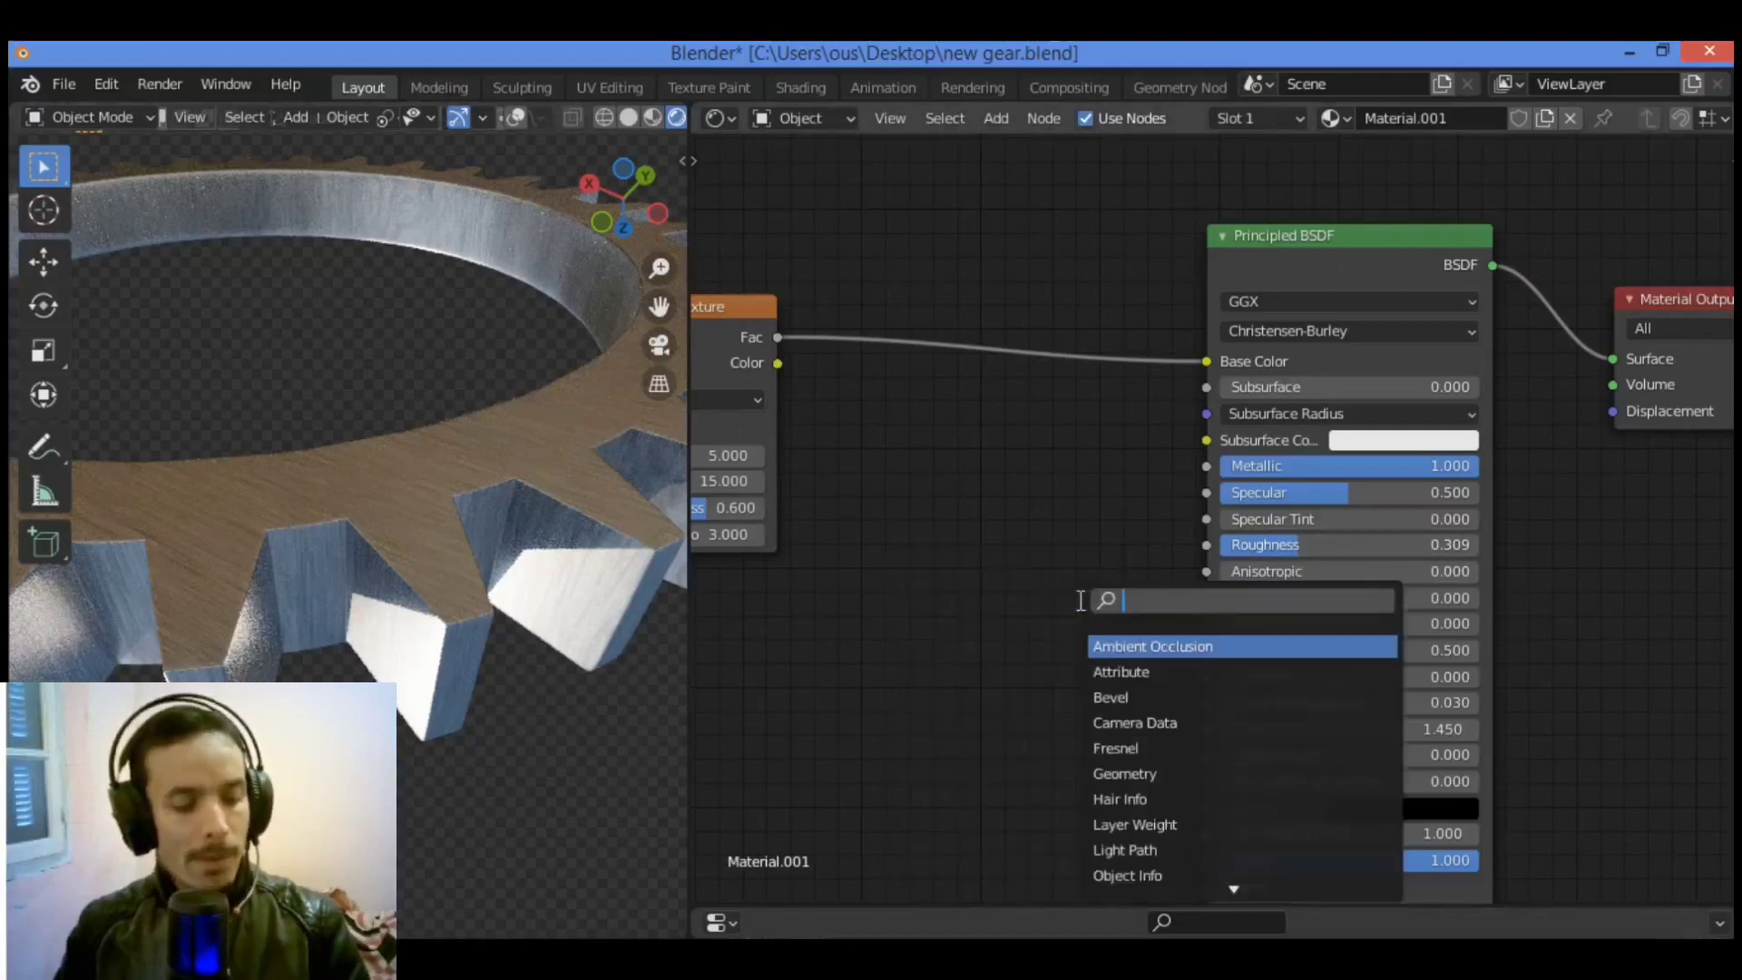
pyautogui.write('colora')
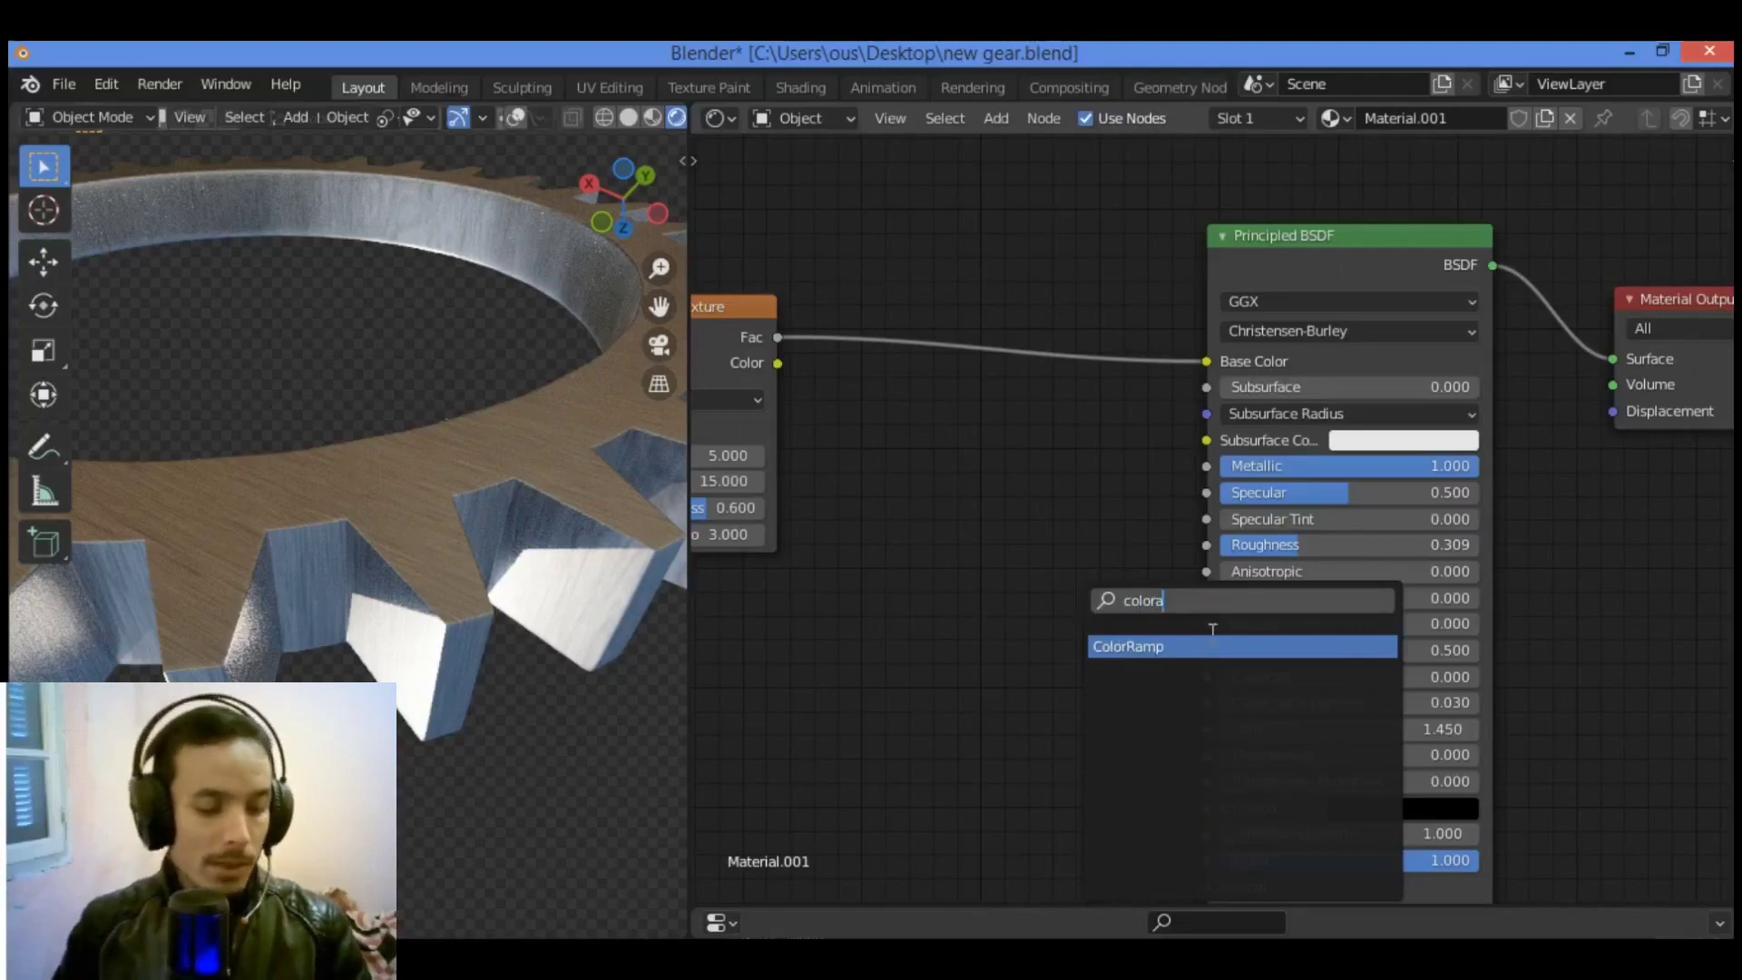
pyautogui.click(1193, 645)
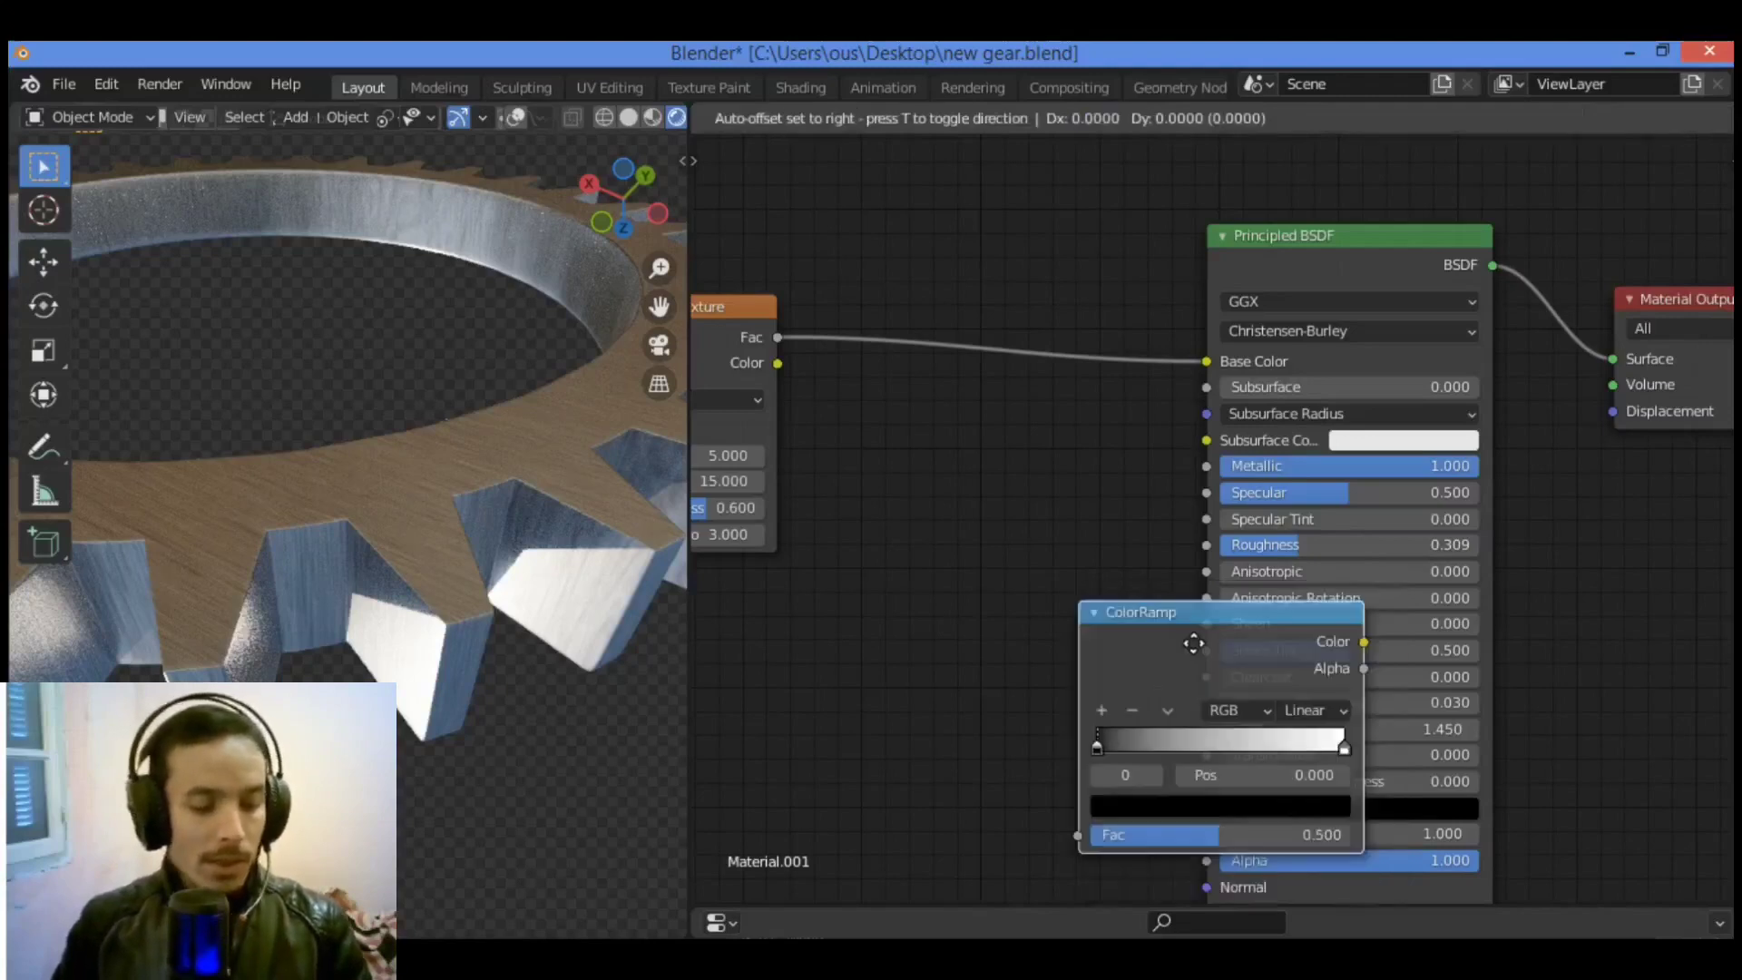
pyautogui.click(964, 309)
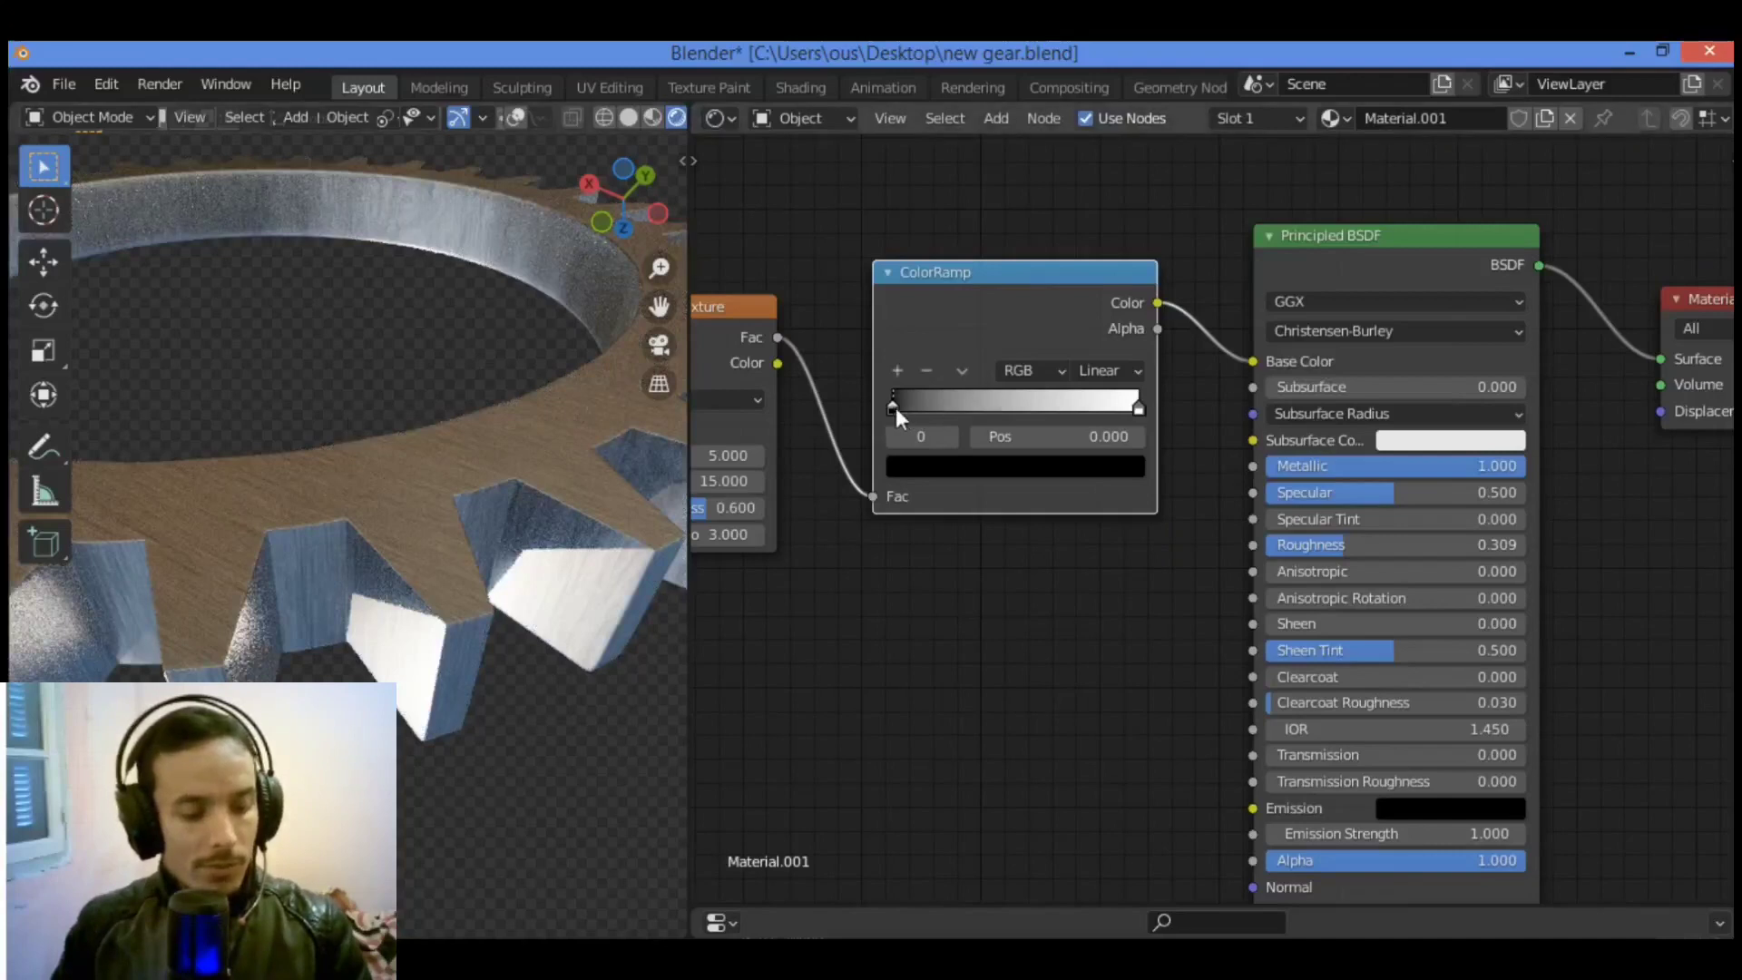
# Step: Move the ColorRamp's black stop to about 0.295 and its white stop to about 0.795
pyautogui.moveTo(896, 408); pyautogui.dragTo(969, 406)
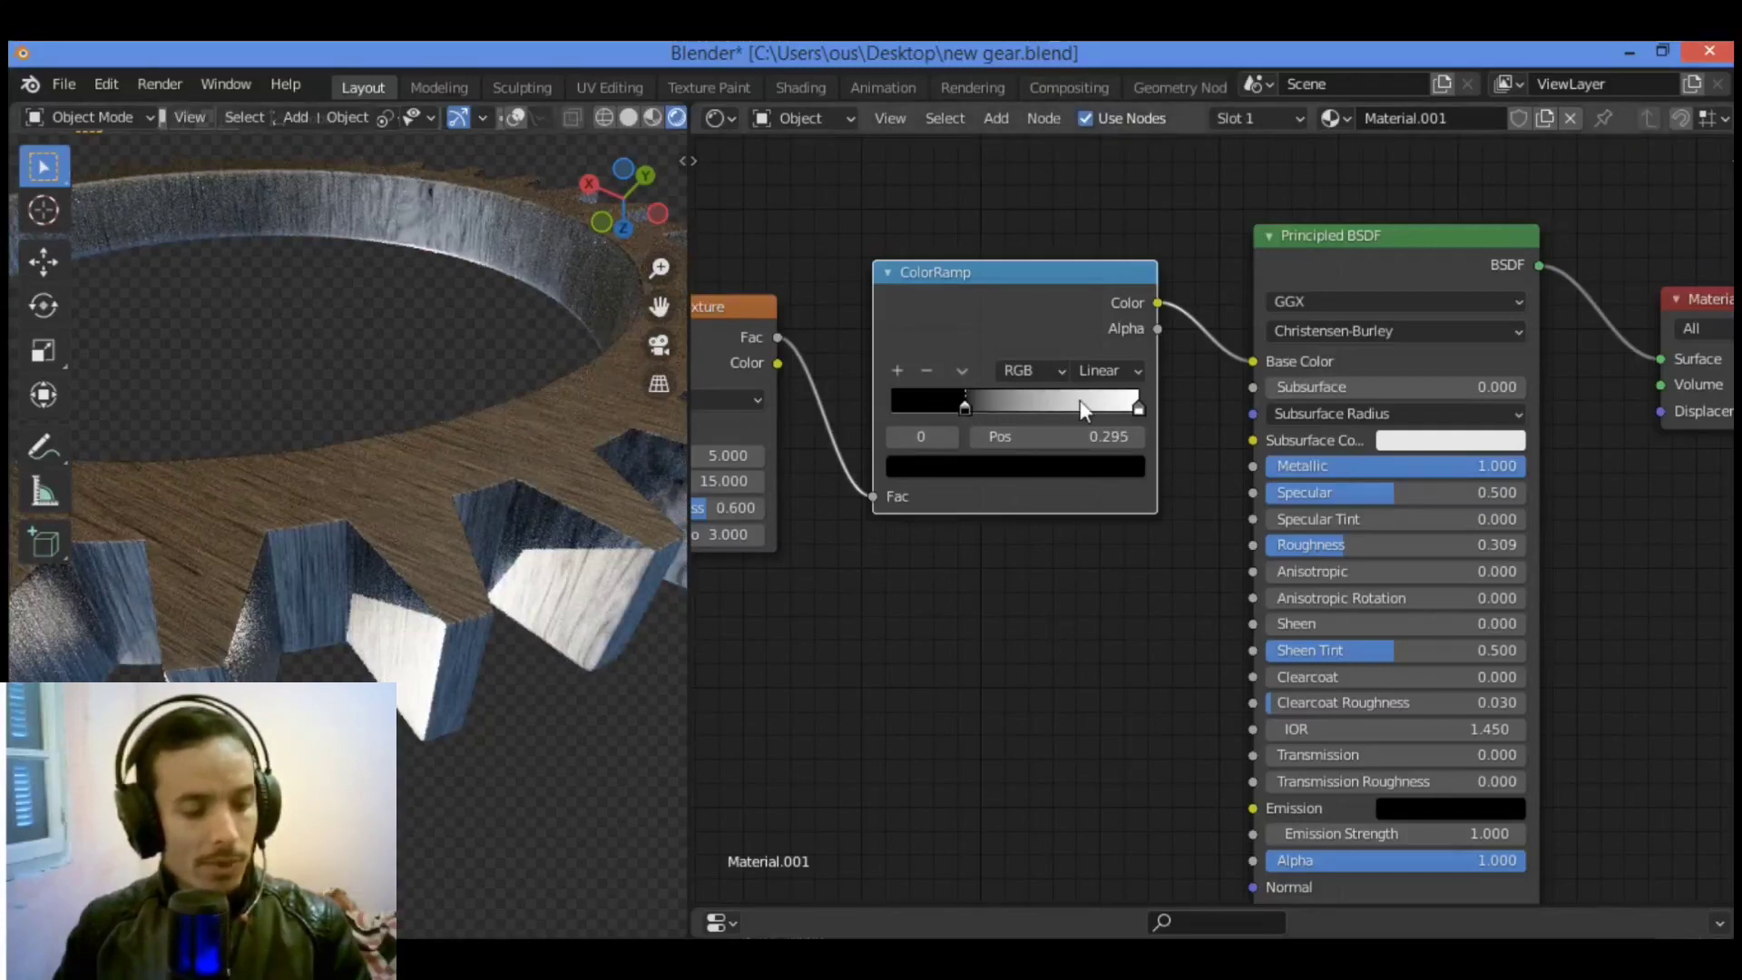
pyautogui.moveTo(1139, 412); pyautogui.dragTo(976, 411)
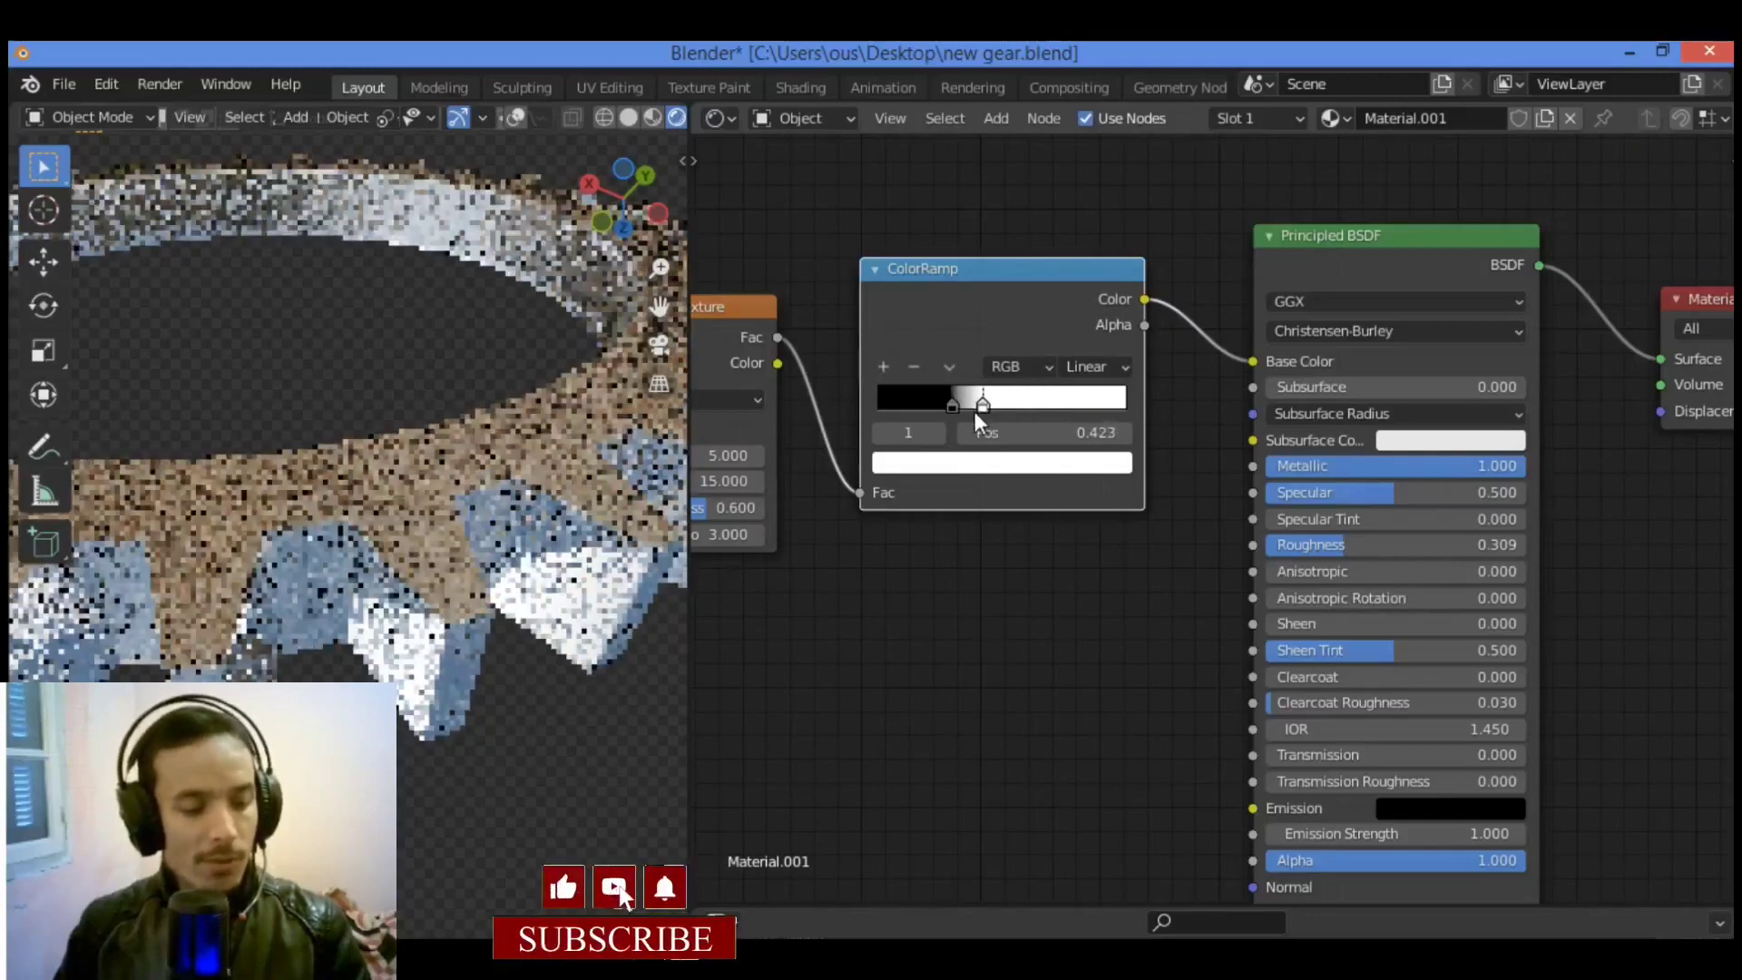
pyautogui.moveTo(975, 411); pyautogui.dragTo(1049, 395)
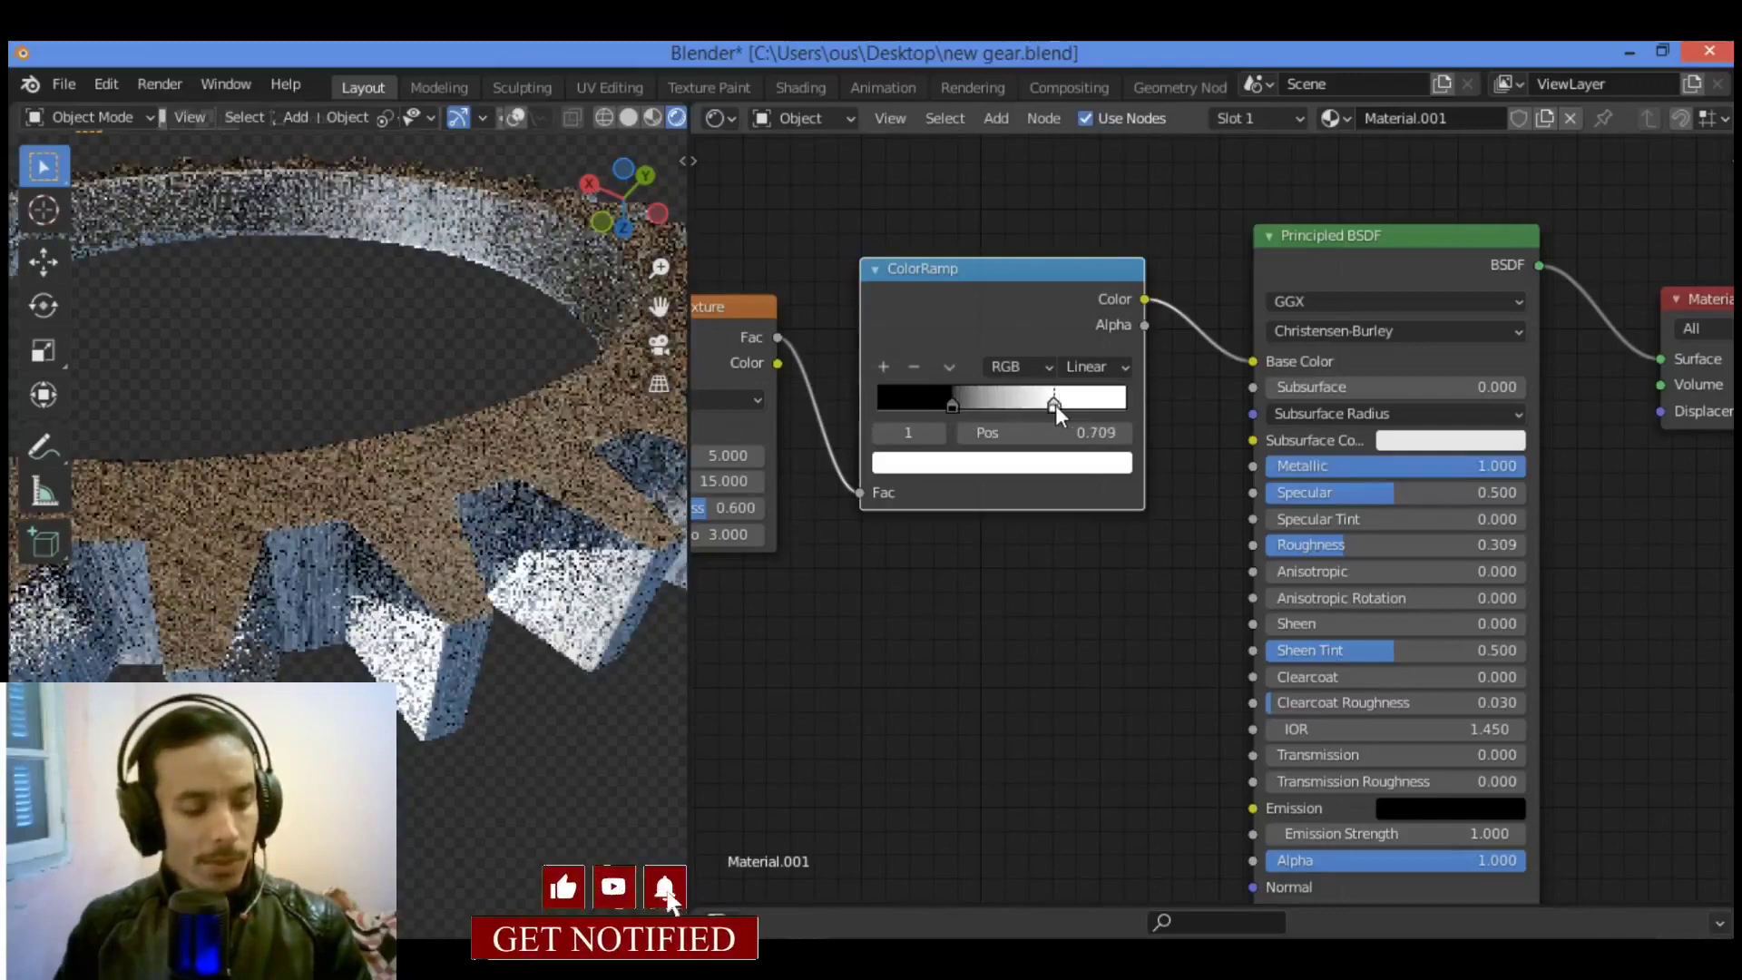
pyautogui.moveTo(1054, 404); pyautogui.dragTo(1074, 401)
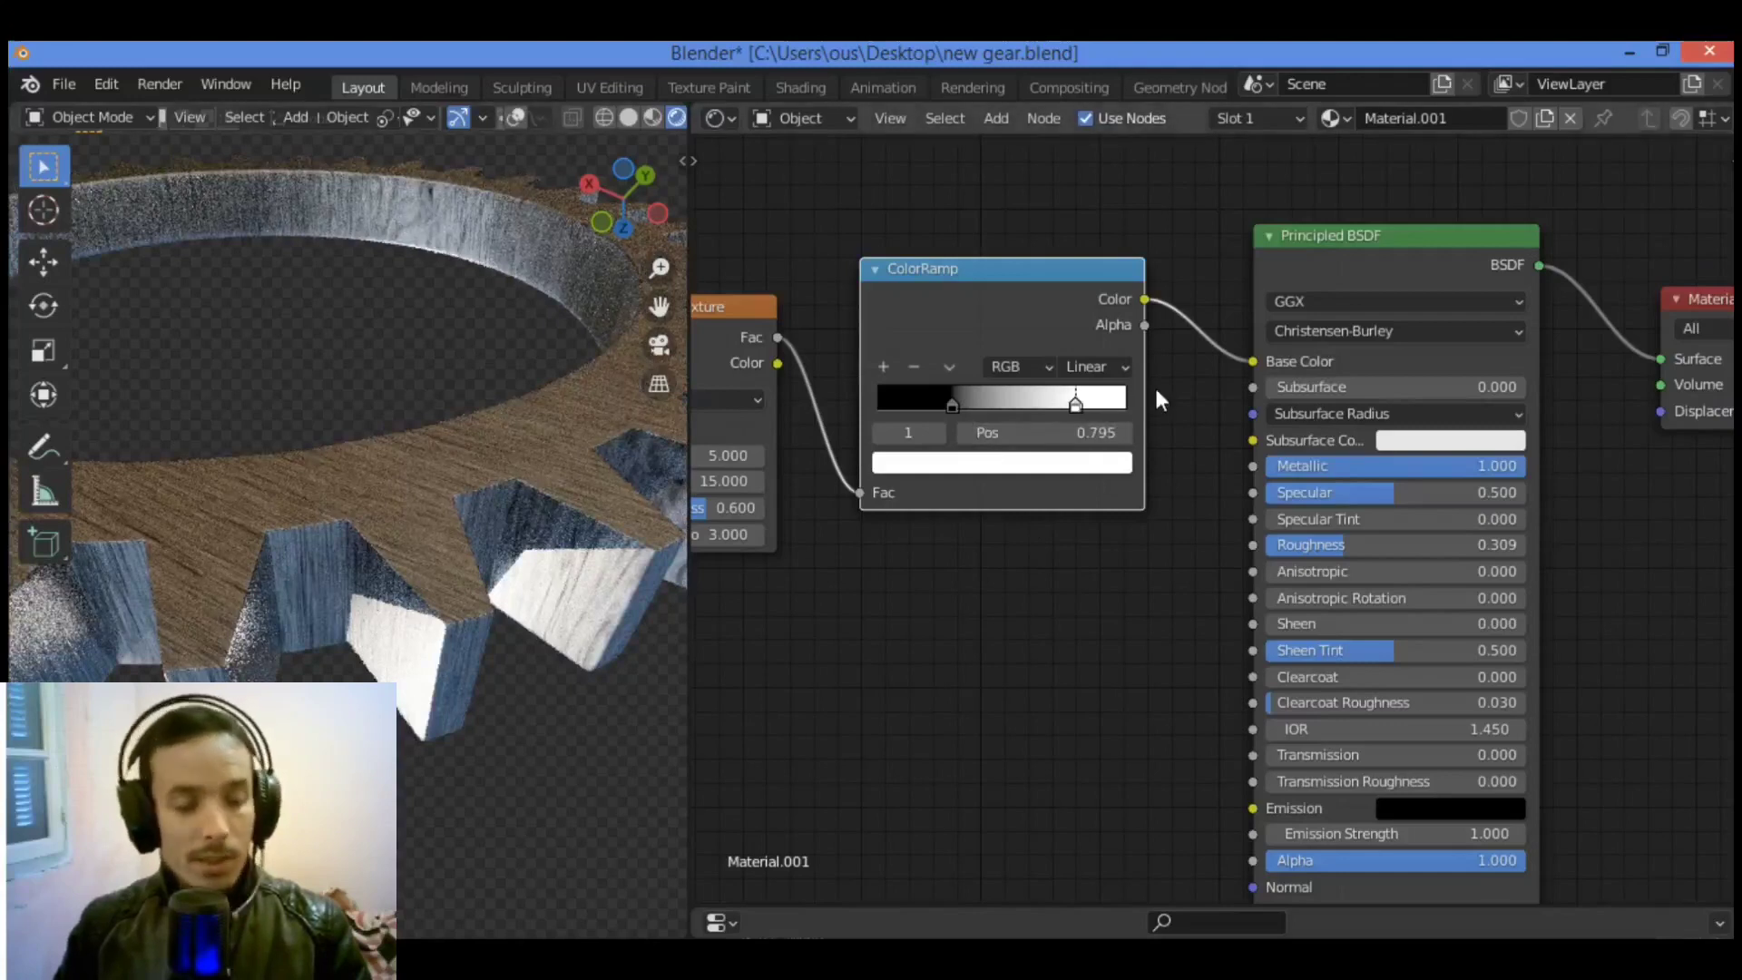
# Step: Lighten the ColorRamp's black stop to dark grey and darken its white stop to light grey
pyautogui.click(951, 404)
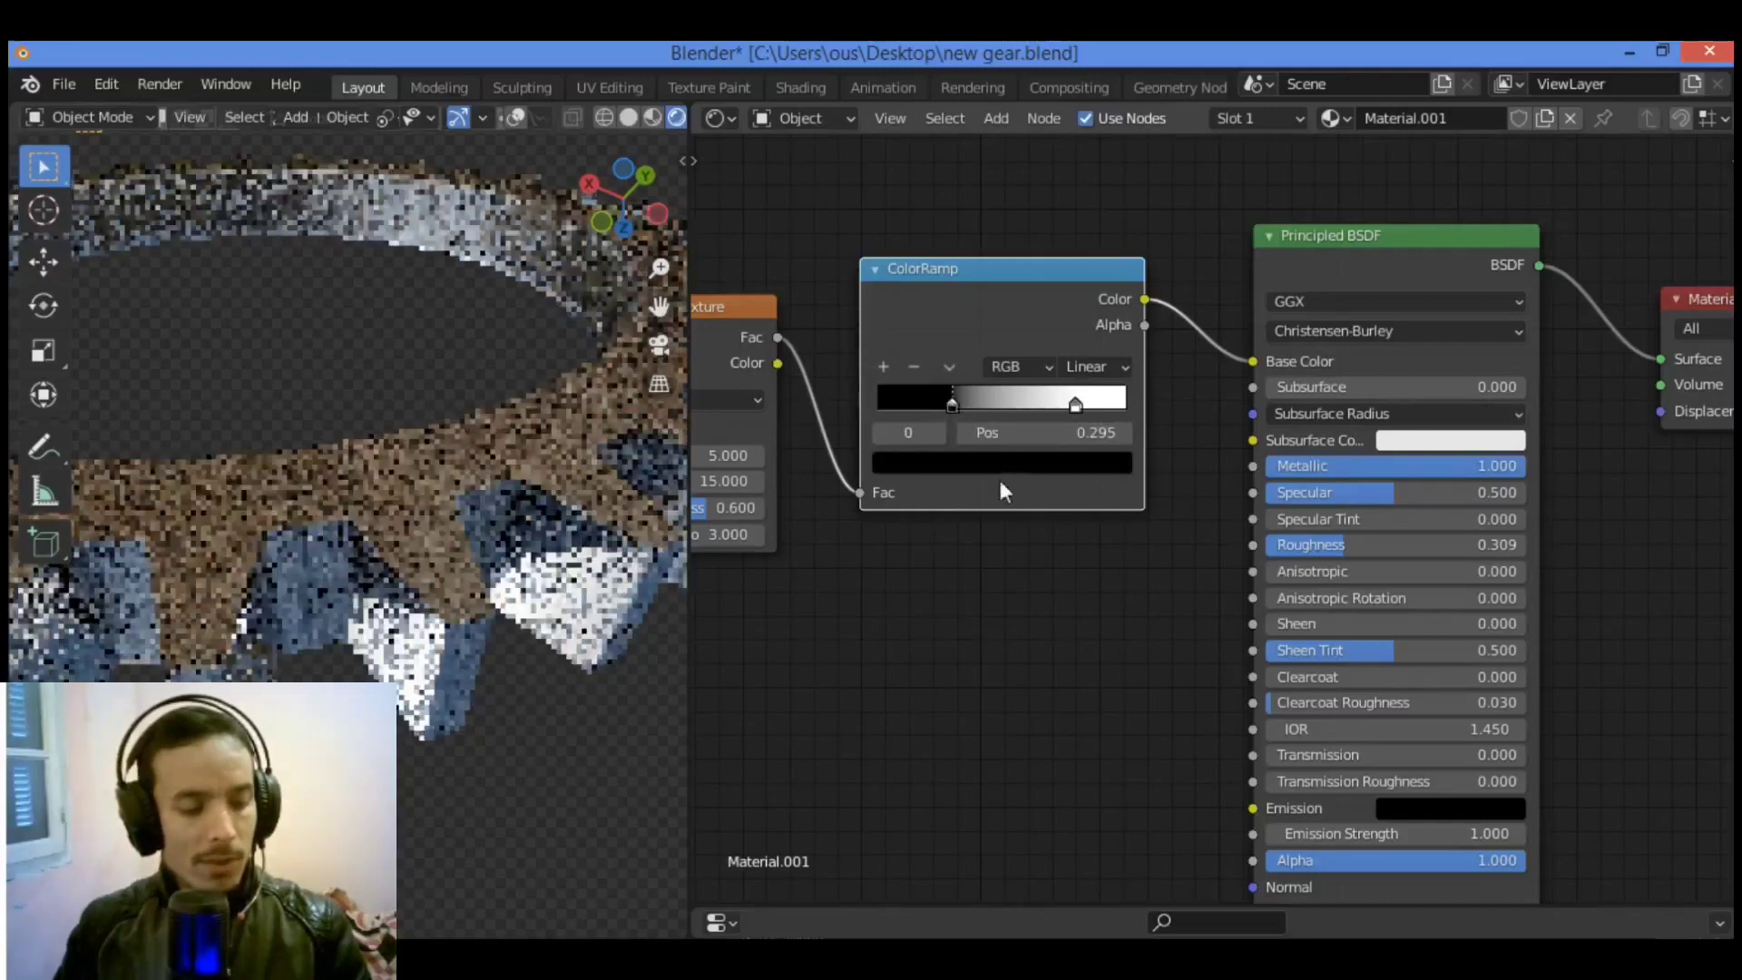
pyautogui.click(1022, 459)
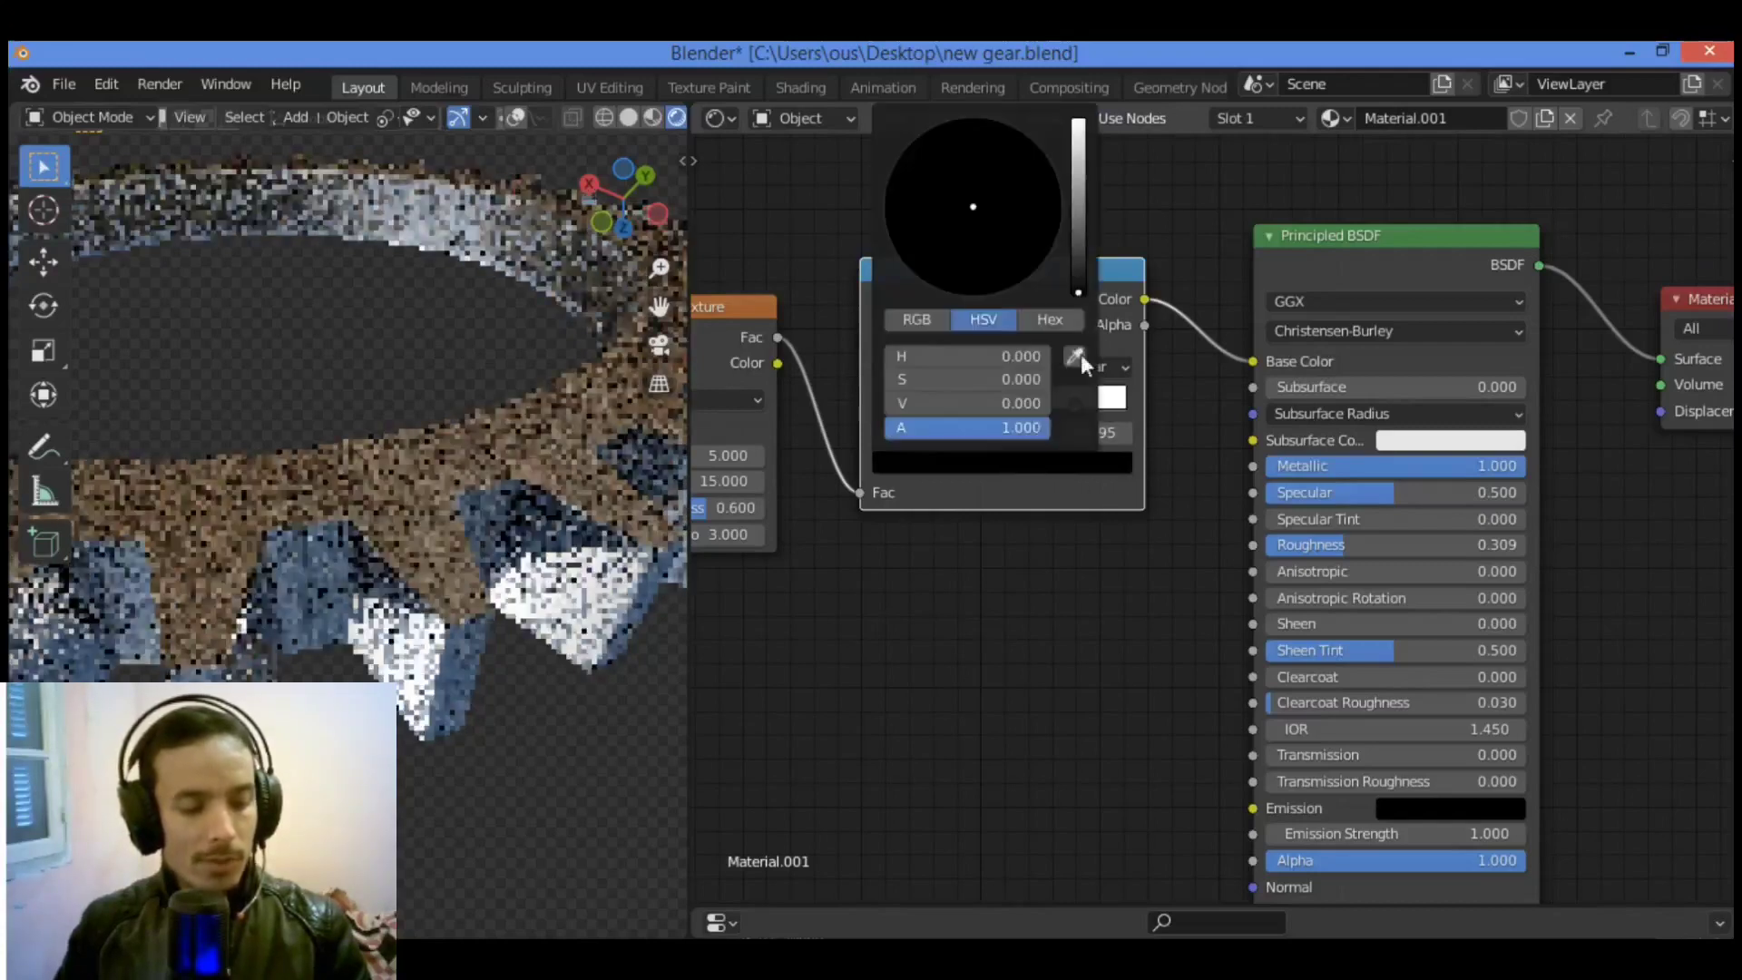
pyautogui.moveTo(1080, 290); pyautogui.dragTo(1080, 240)
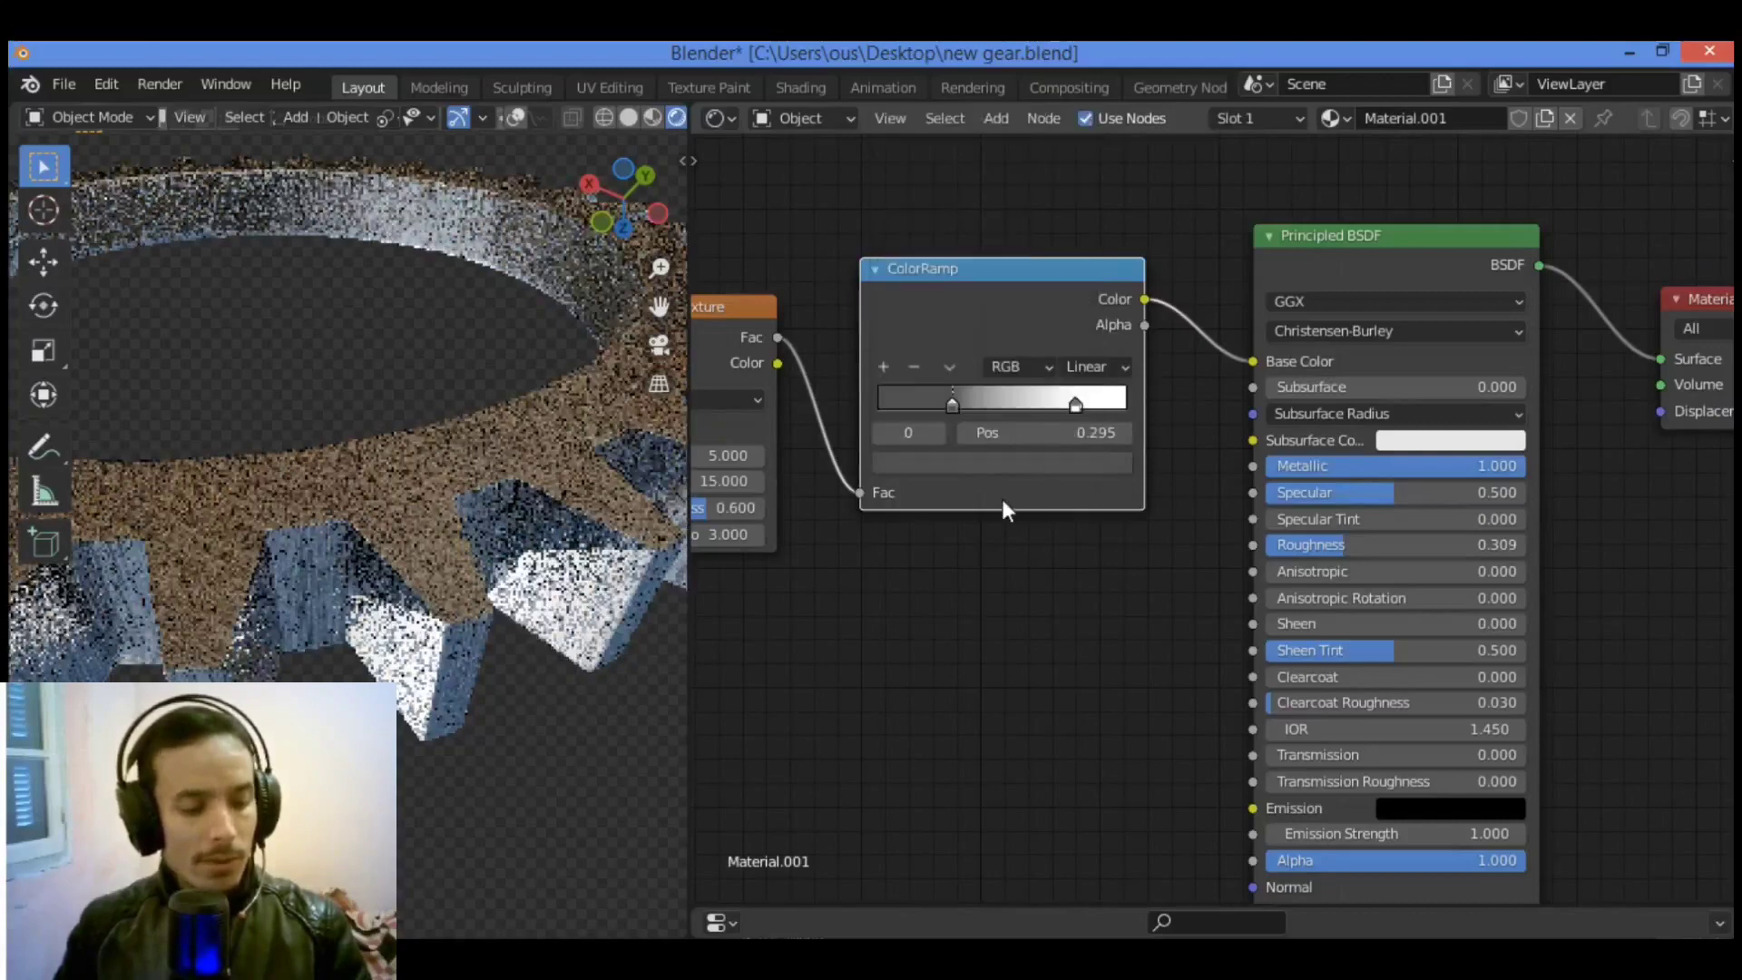
pyautogui.click(1080, 406)
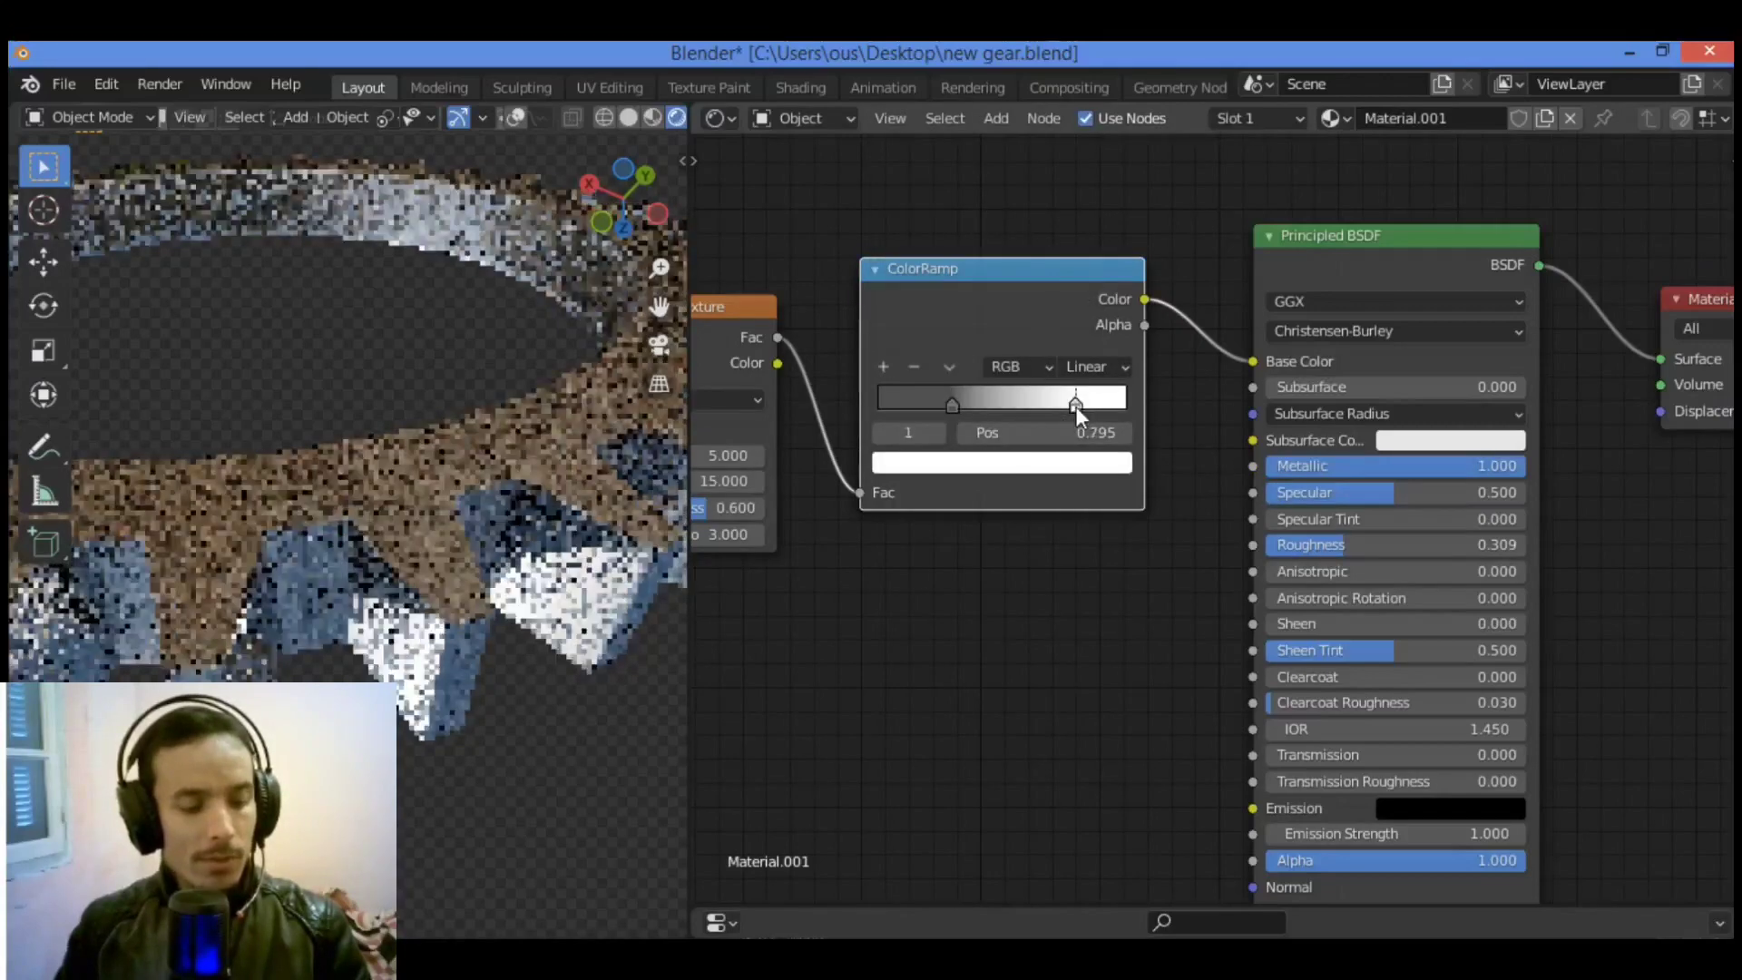
pyautogui.click(1070, 465)
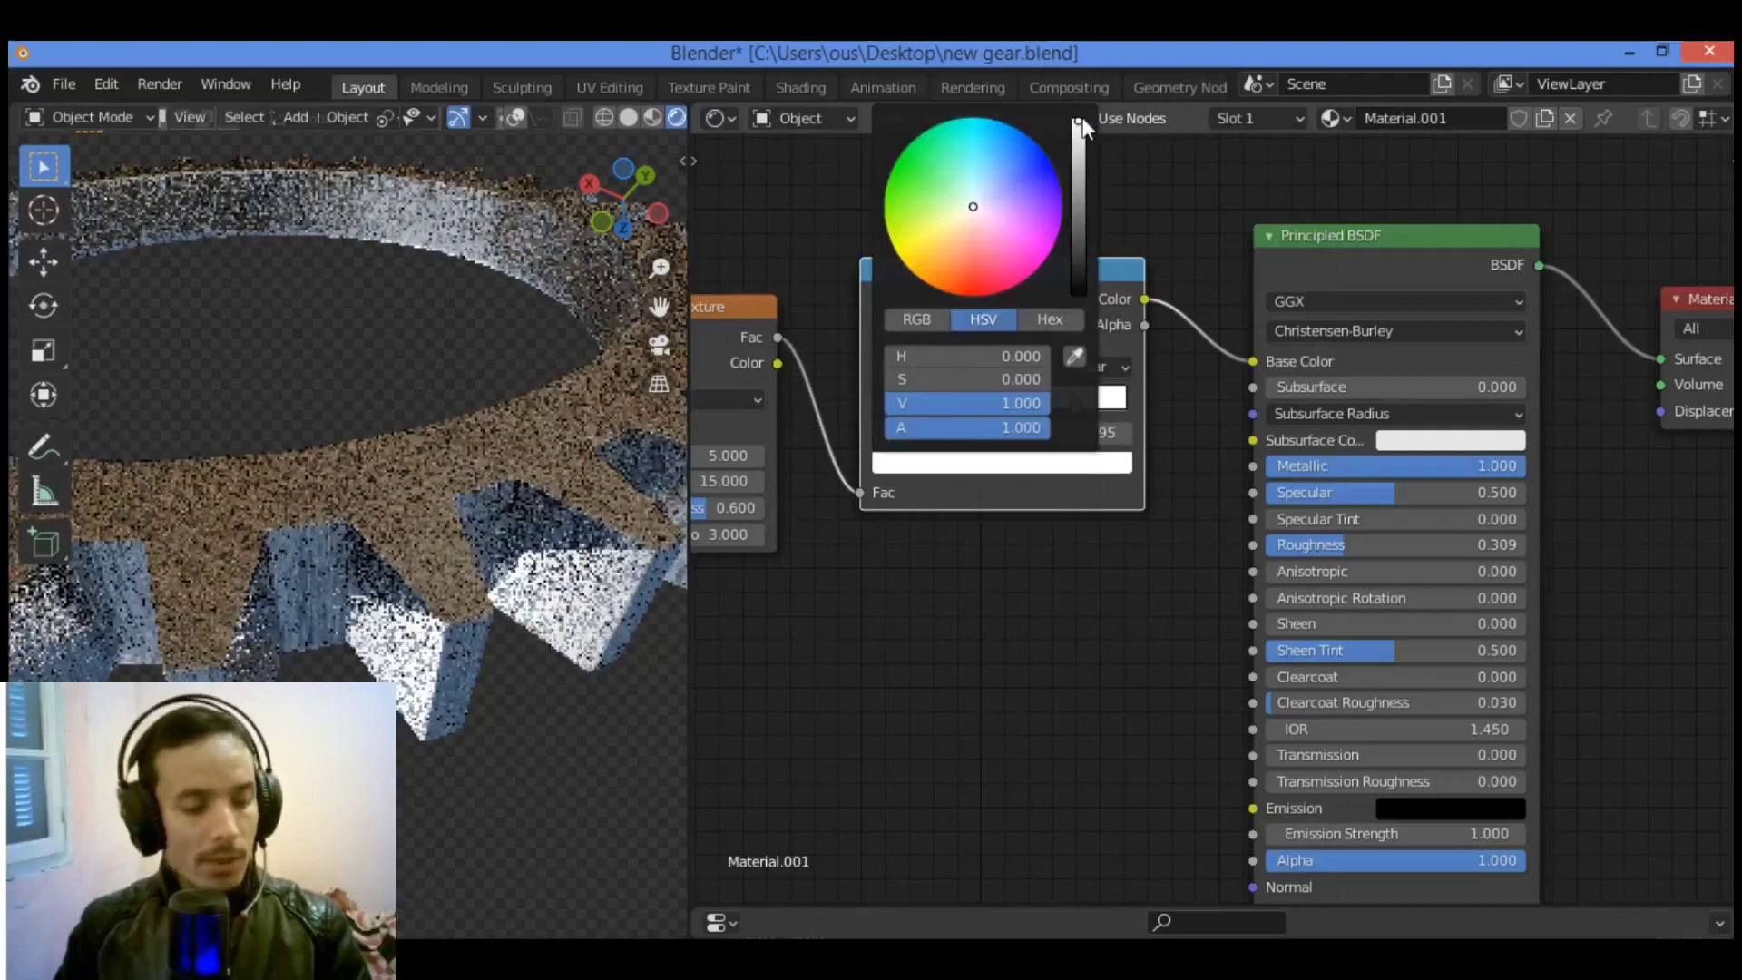
pyautogui.moveTo(1077, 122); pyautogui.dragTo(1078, 144)
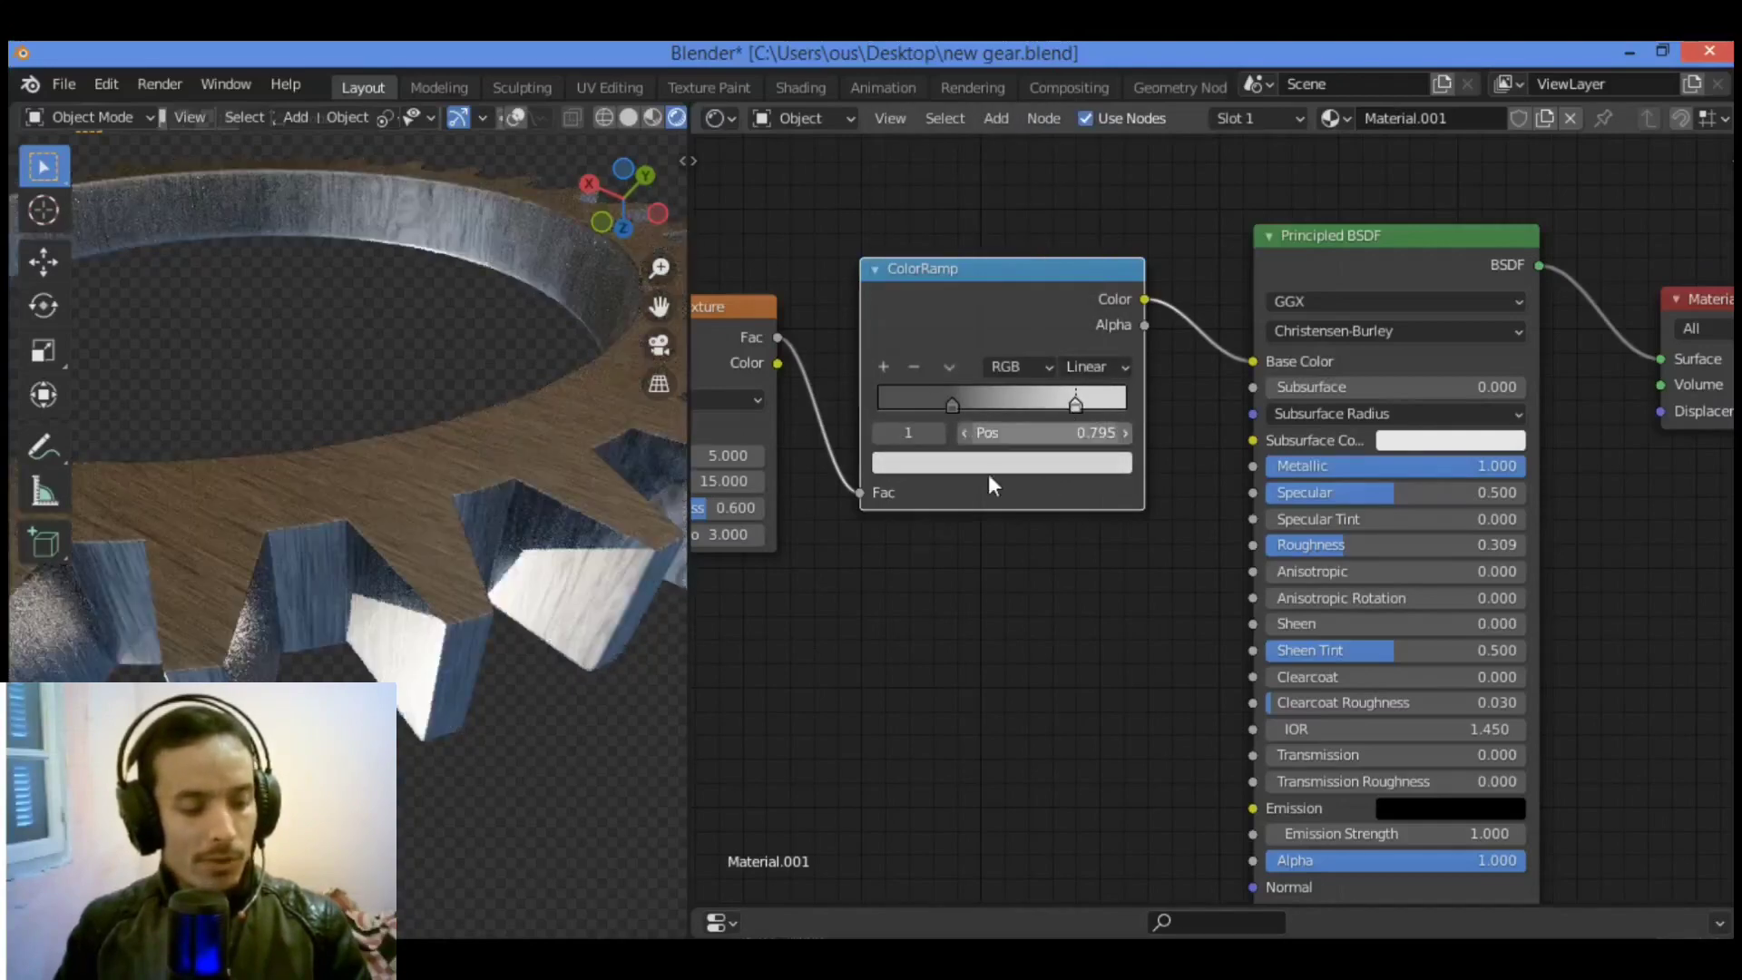
pyautogui.click(1044, 466)
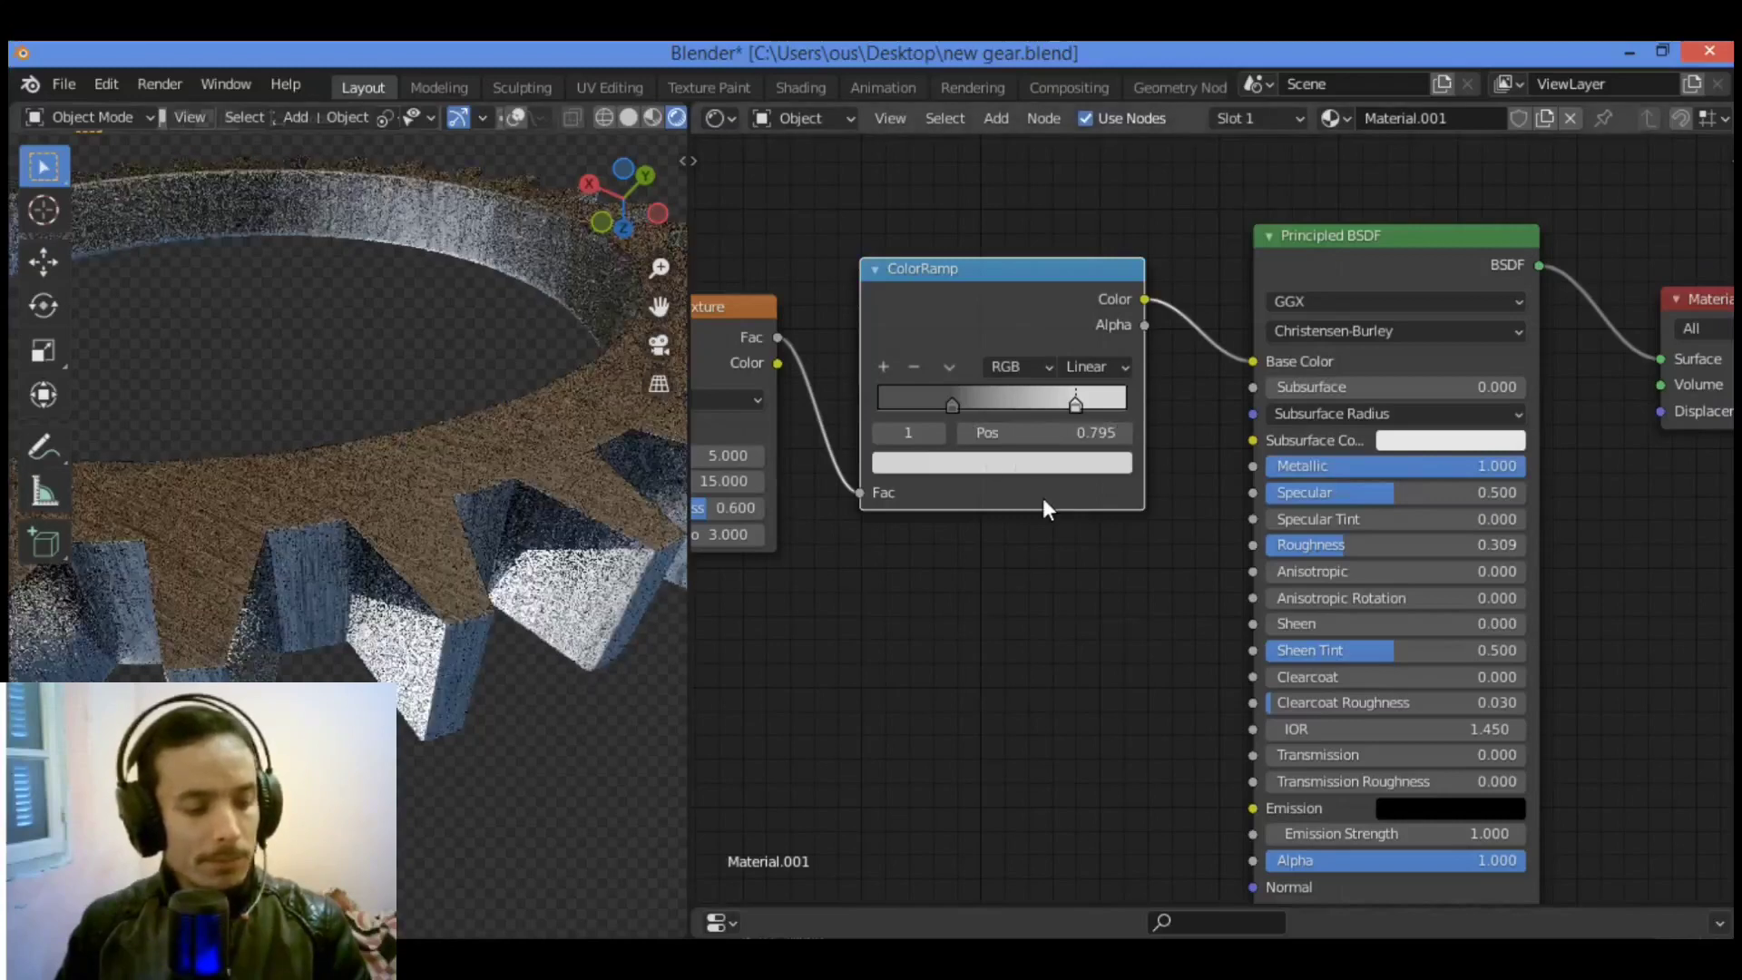
# Step: Add a second Noise Texture node below the existing Noise Texture and ColorRamp nodes
pyautogui.scroll(-1, 916, 662)
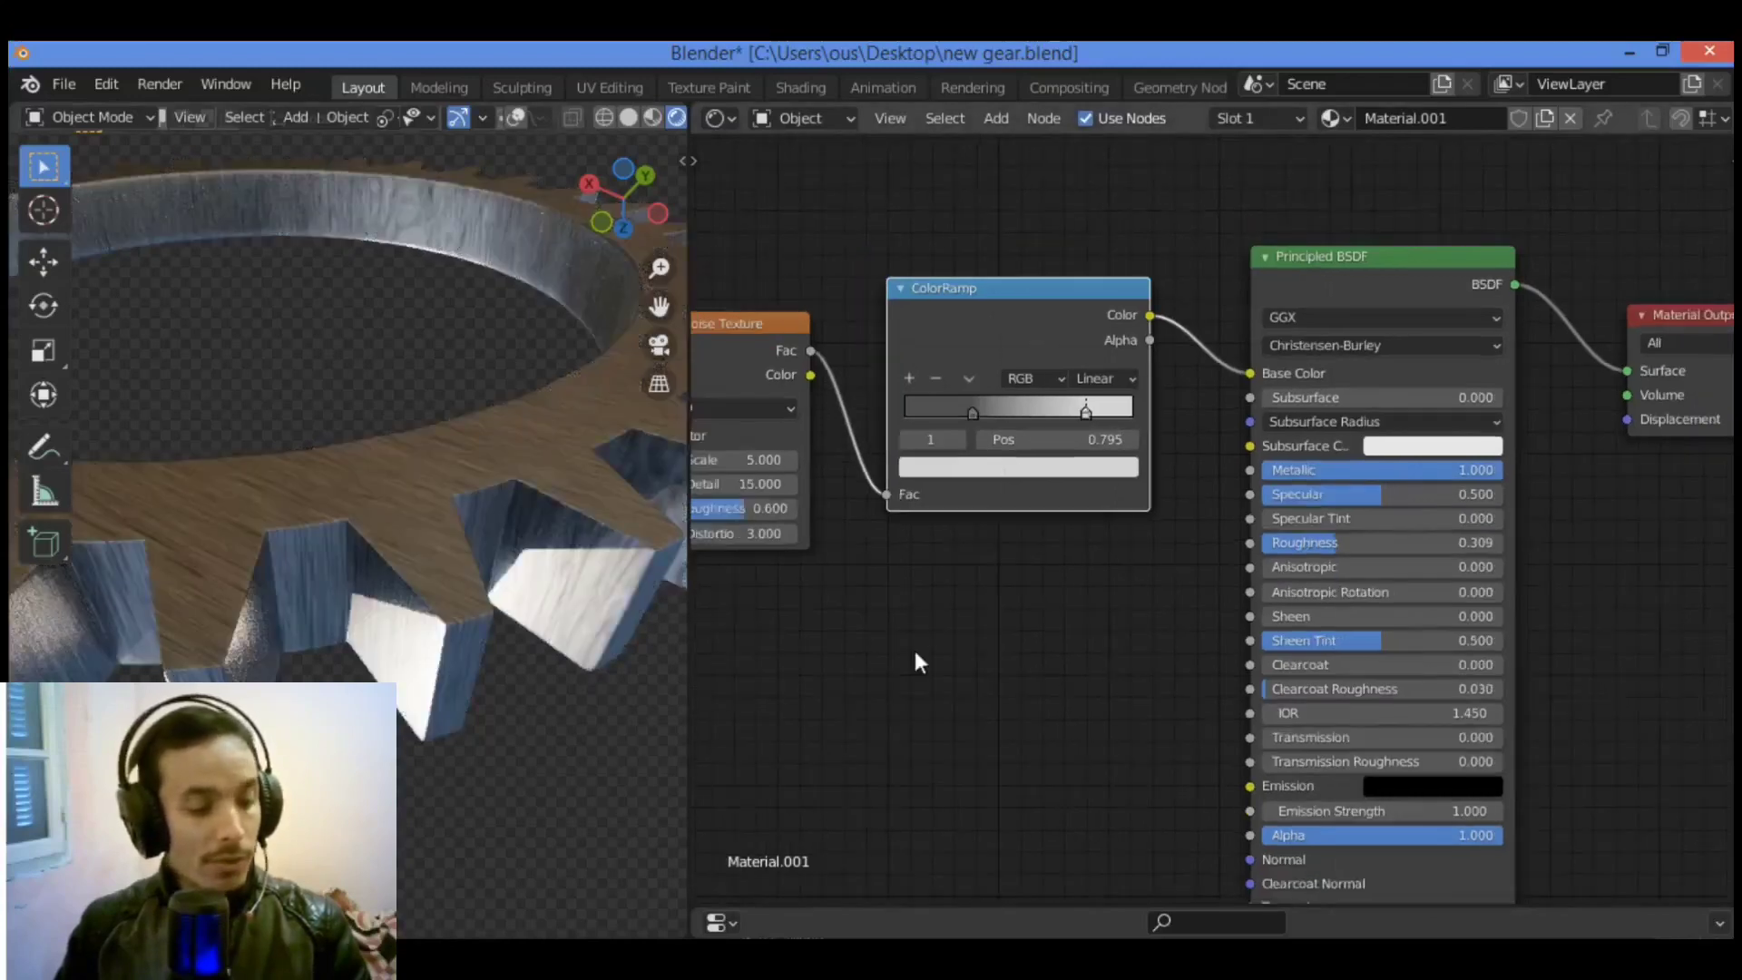
pyautogui.click(771, 322)
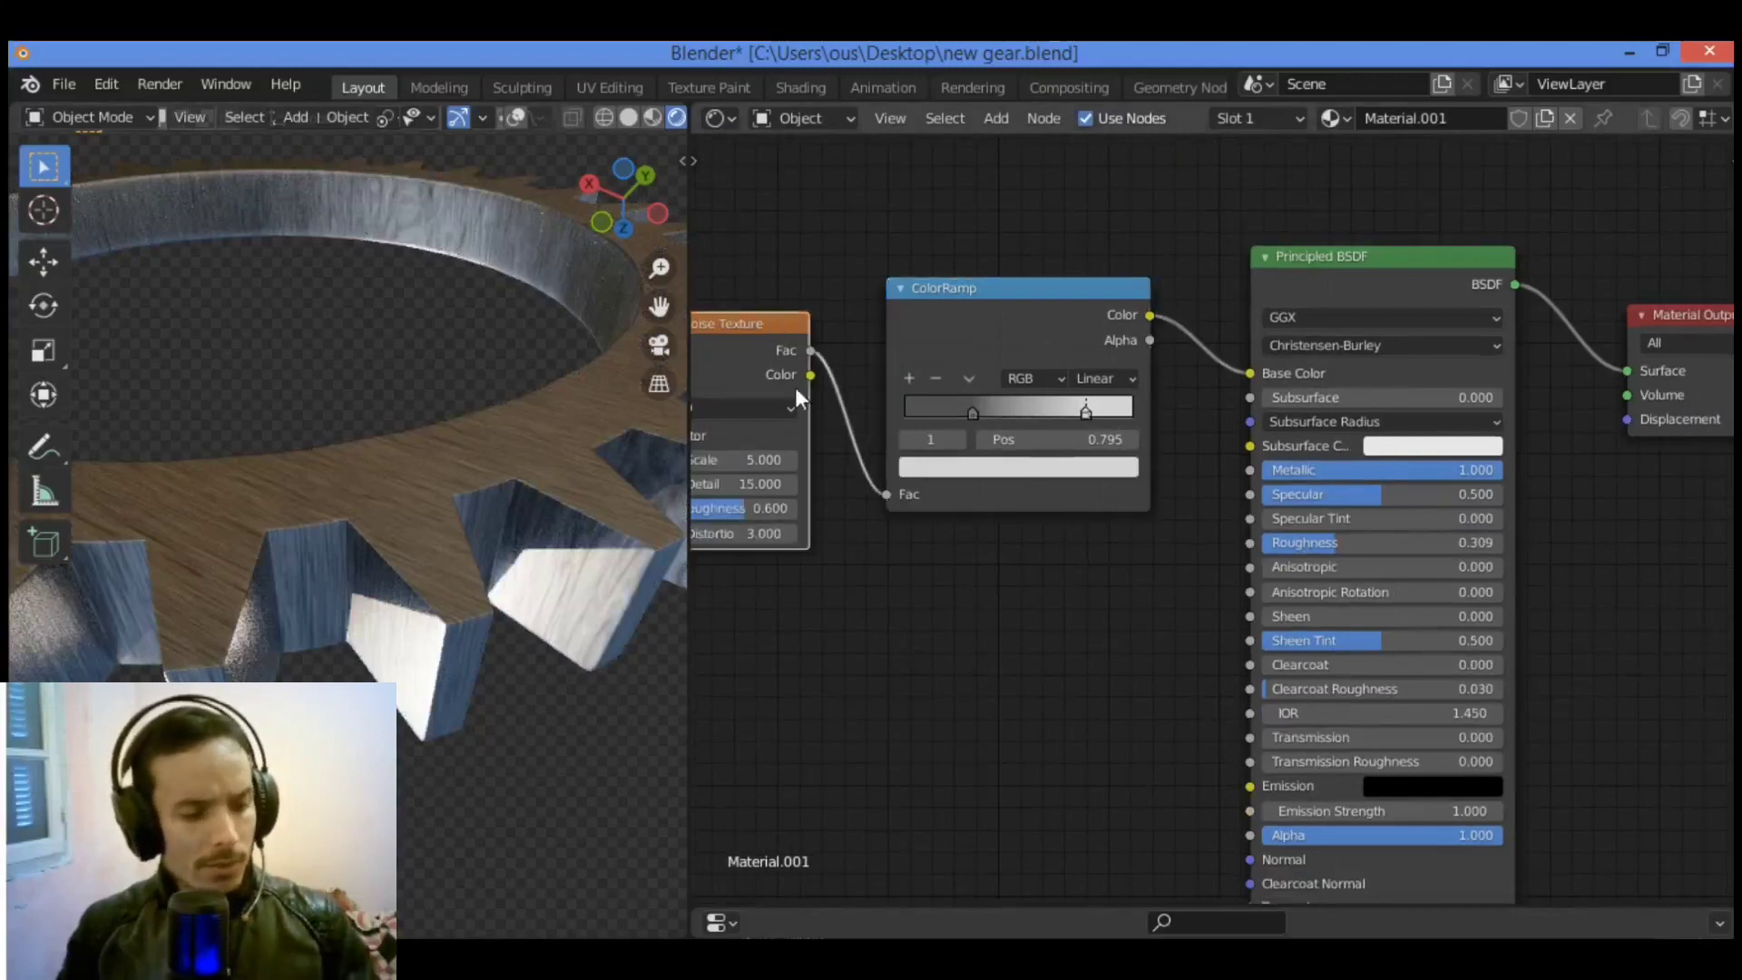
pyautogui.click(903, 636)
pyautogui.hotkey('shift', 'a')
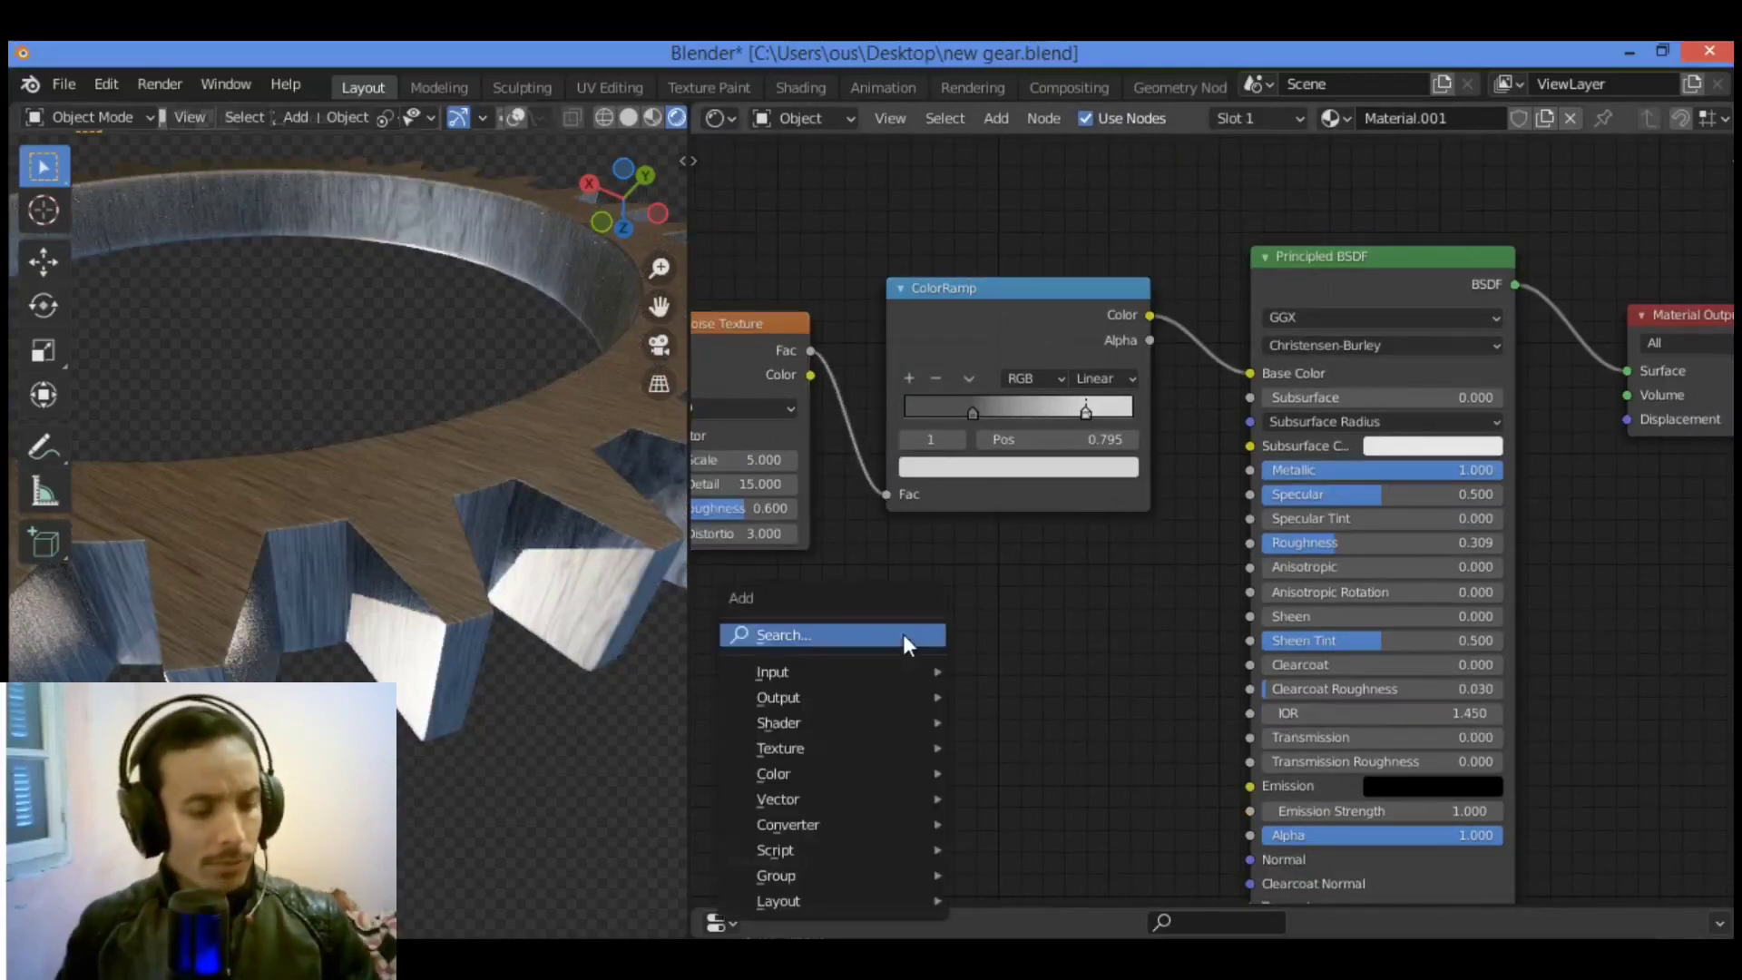
pyautogui.click(907, 641)
pyautogui.write('noise')
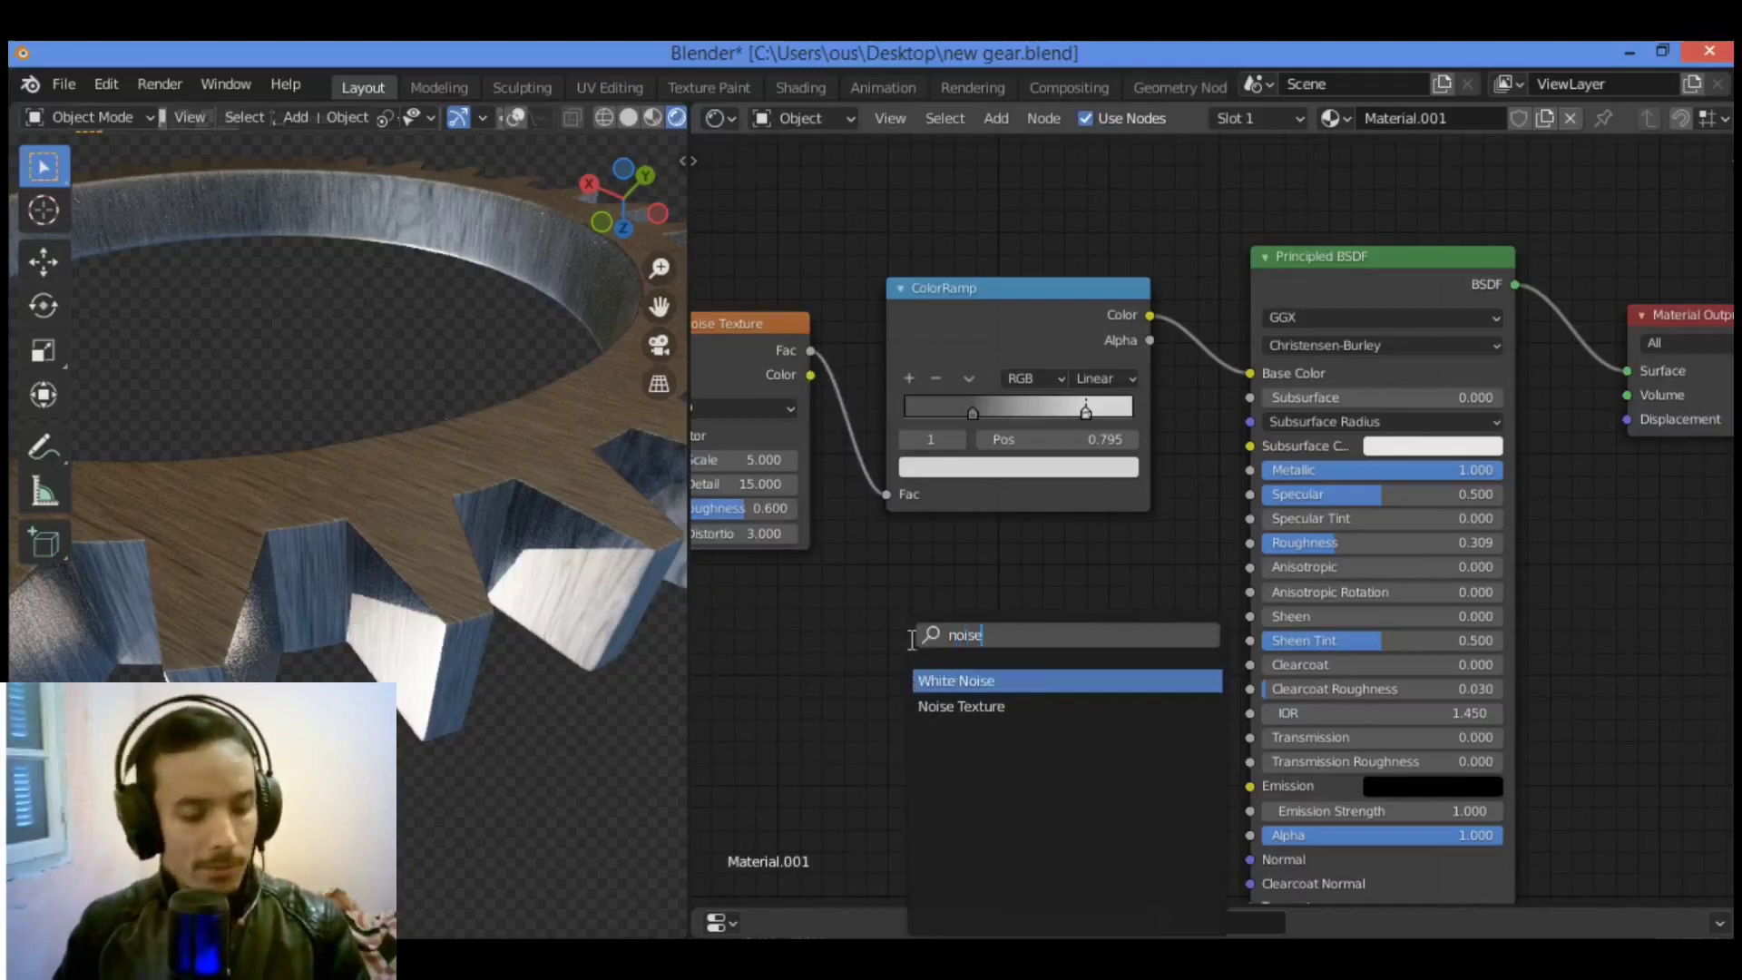
pyautogui.press('Down')
pyautogui.press('Return')
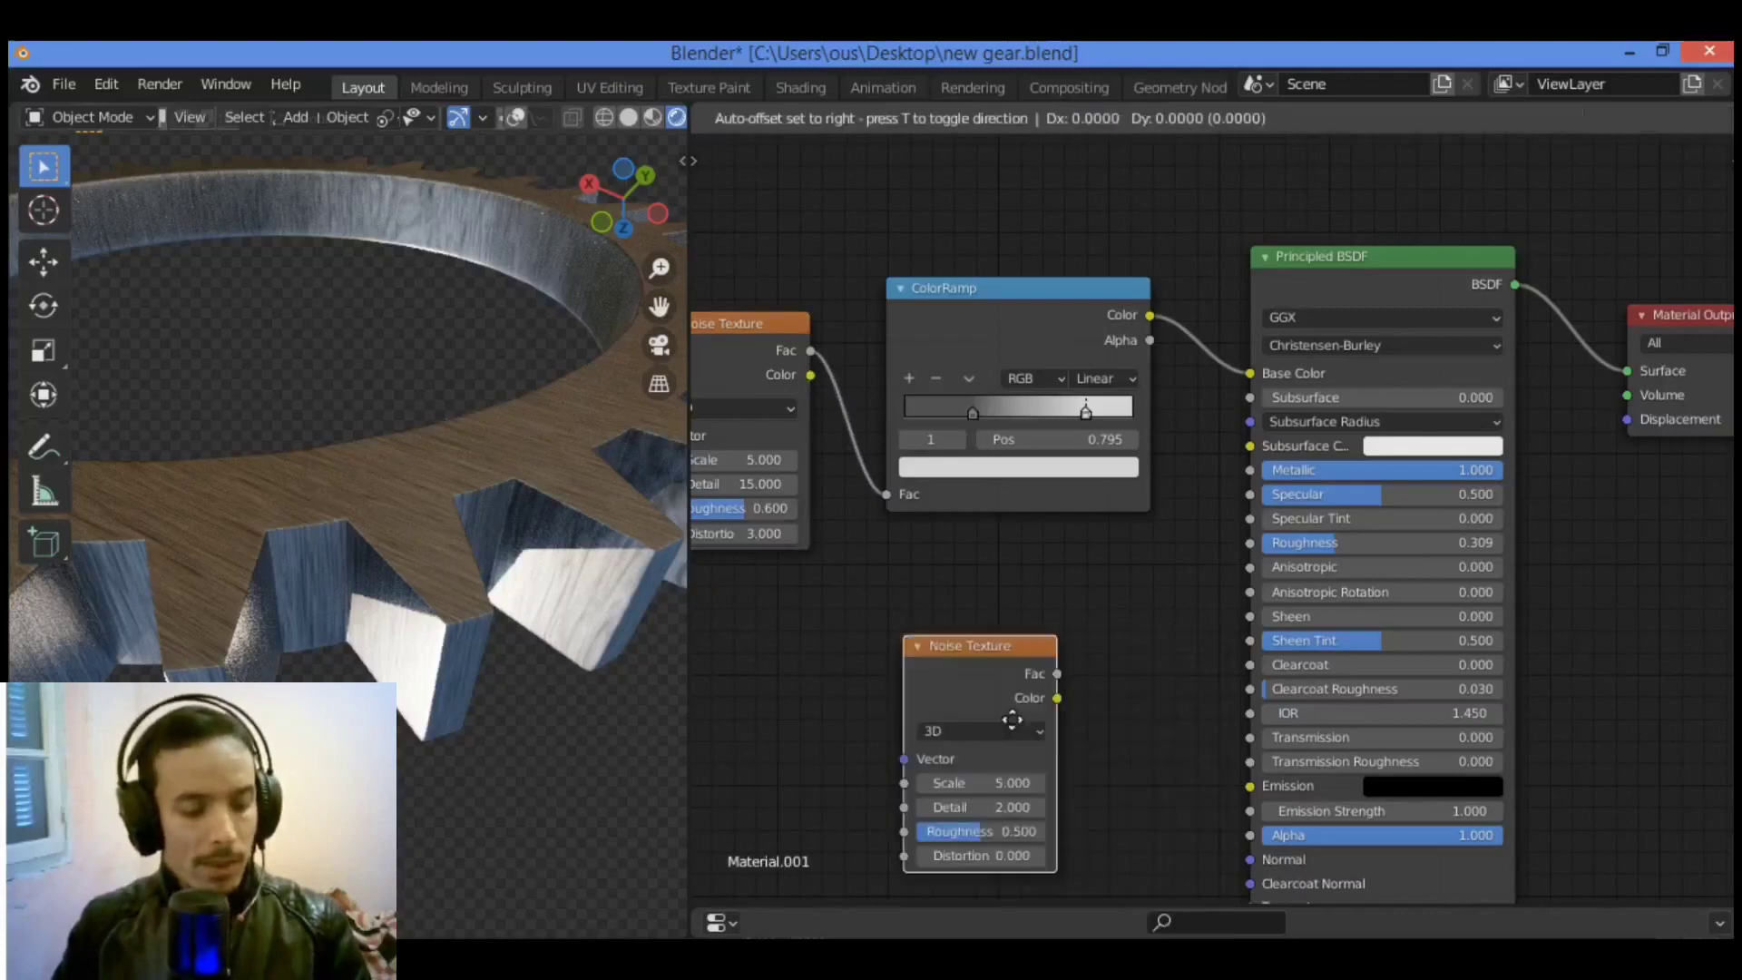
pyautogui.click(859, 677)
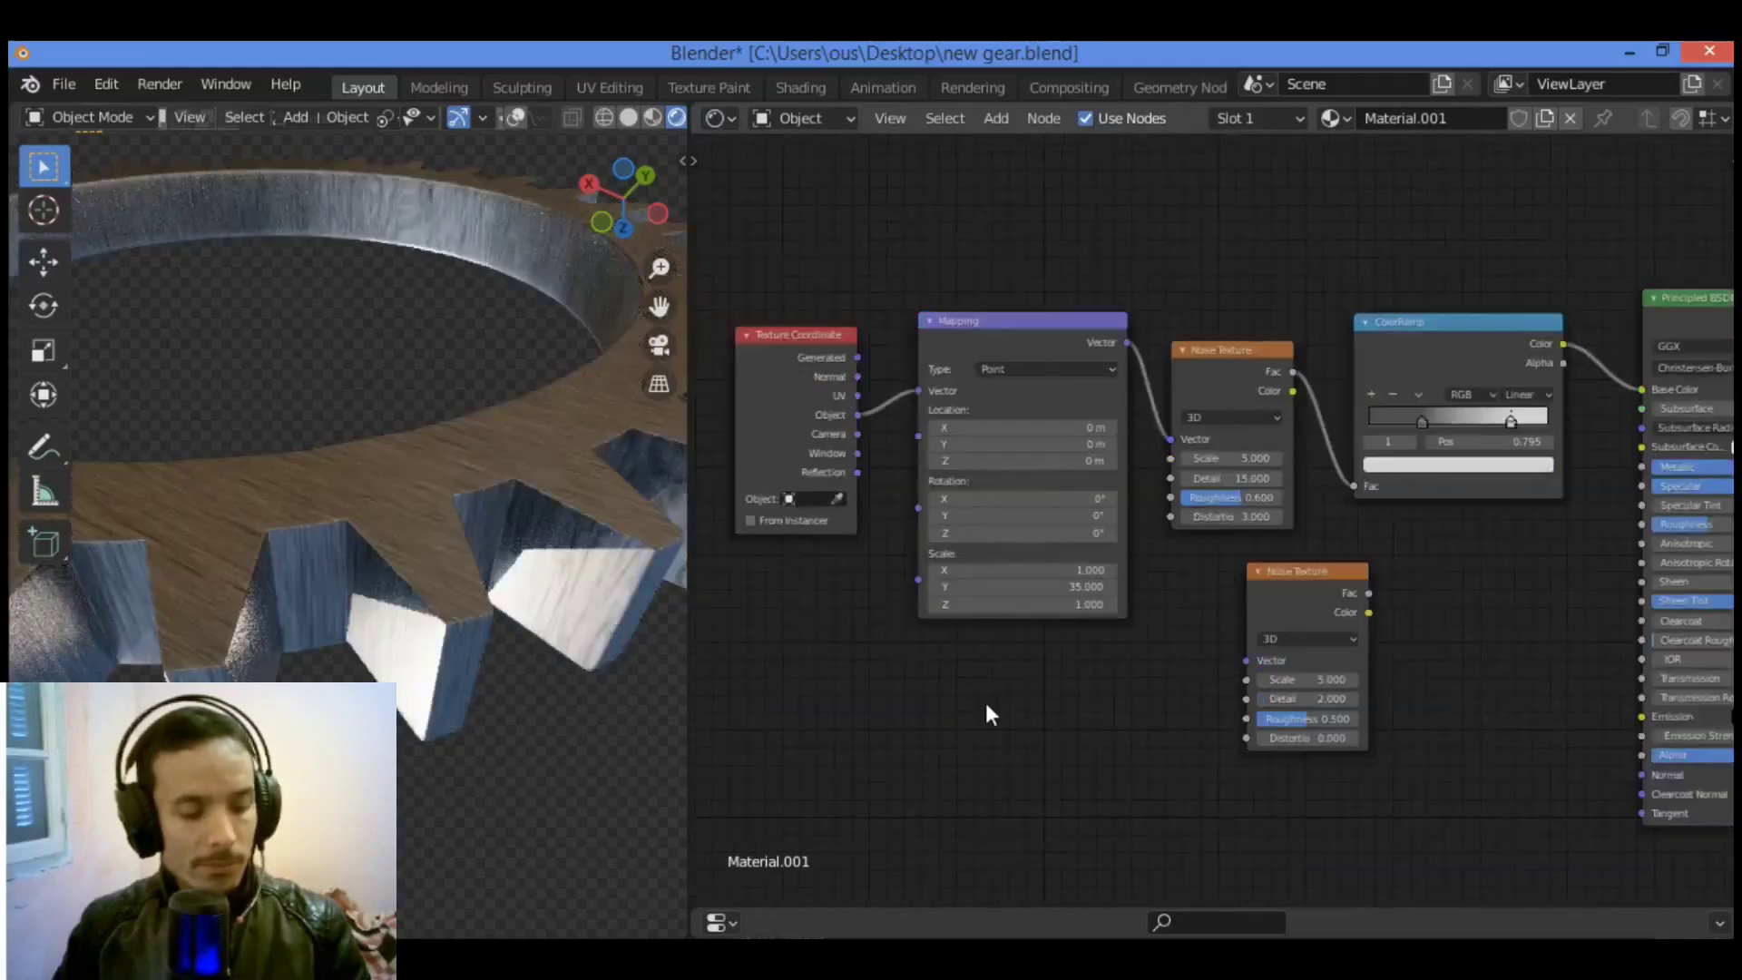
# Step: Connect the Texture Coordinate's Object output to the second Noise Texture's Vector and preview that texture on the gear
pyautogui.moveTo(869, 399); pyautogui.dragTo(1258, 666)
pyautogui.click(1319, 569)
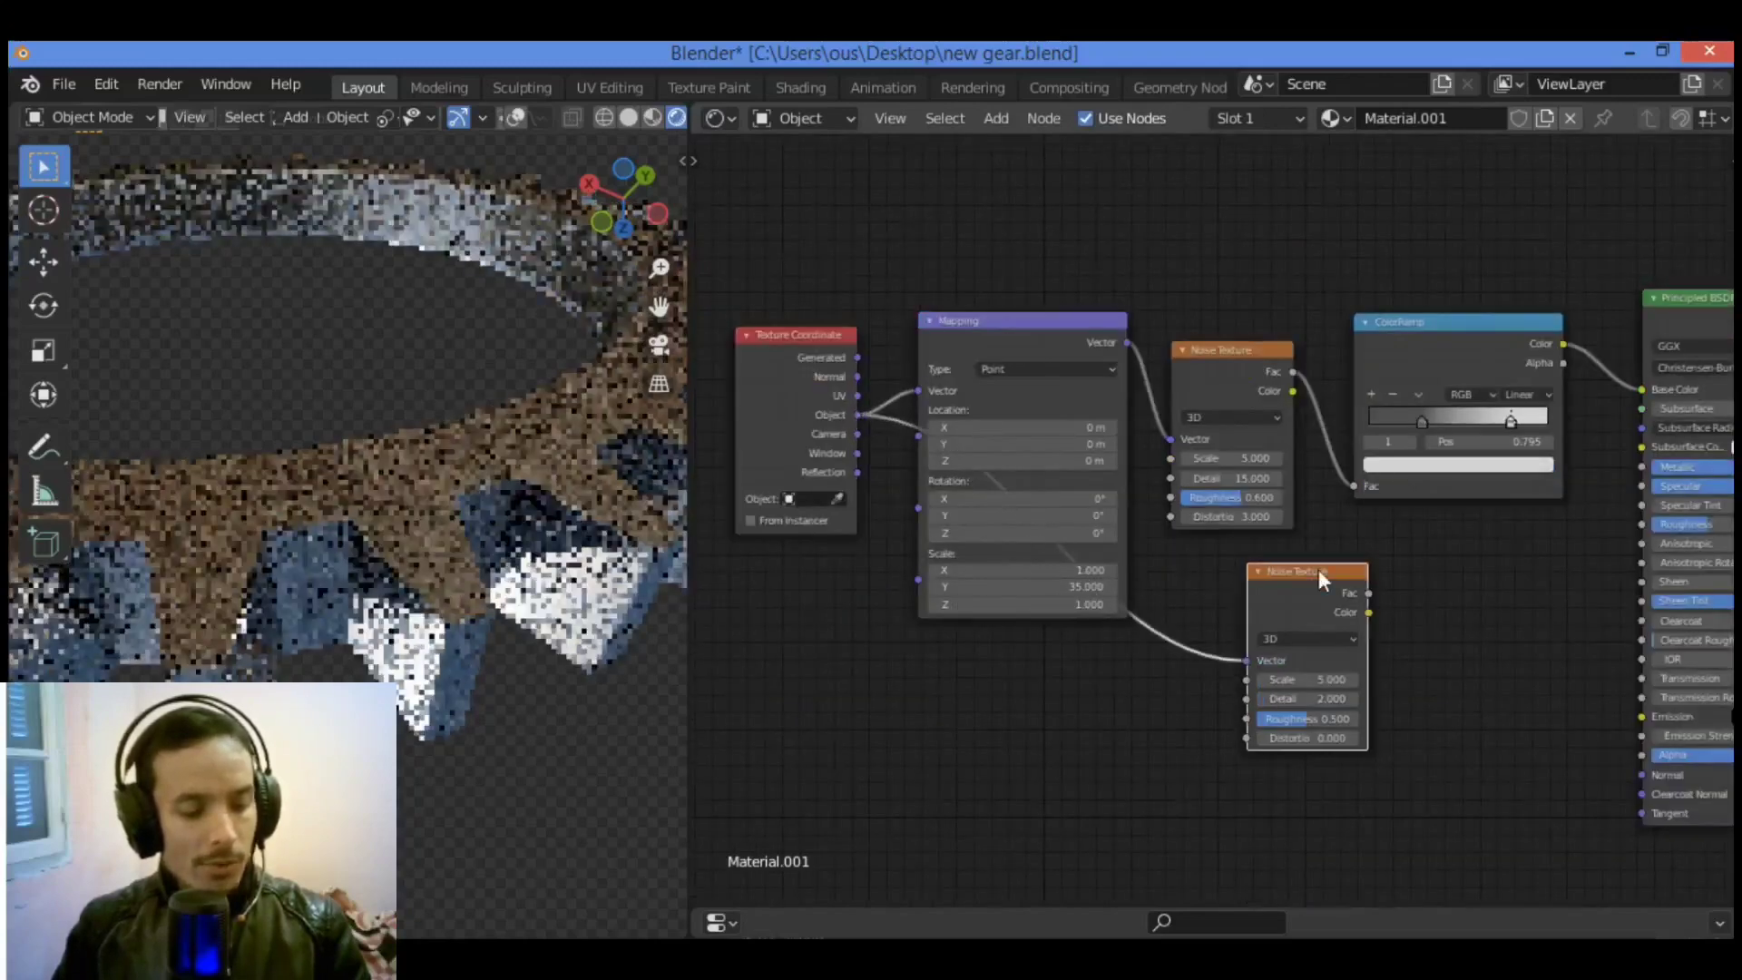
pyautogui.keyDown('ctrl'); pyautogui.keyDown('shift'); pyautogui.click(1319, 568); pyautogui.keyUp('shift'); pyautogui.keyUp('ctrl')
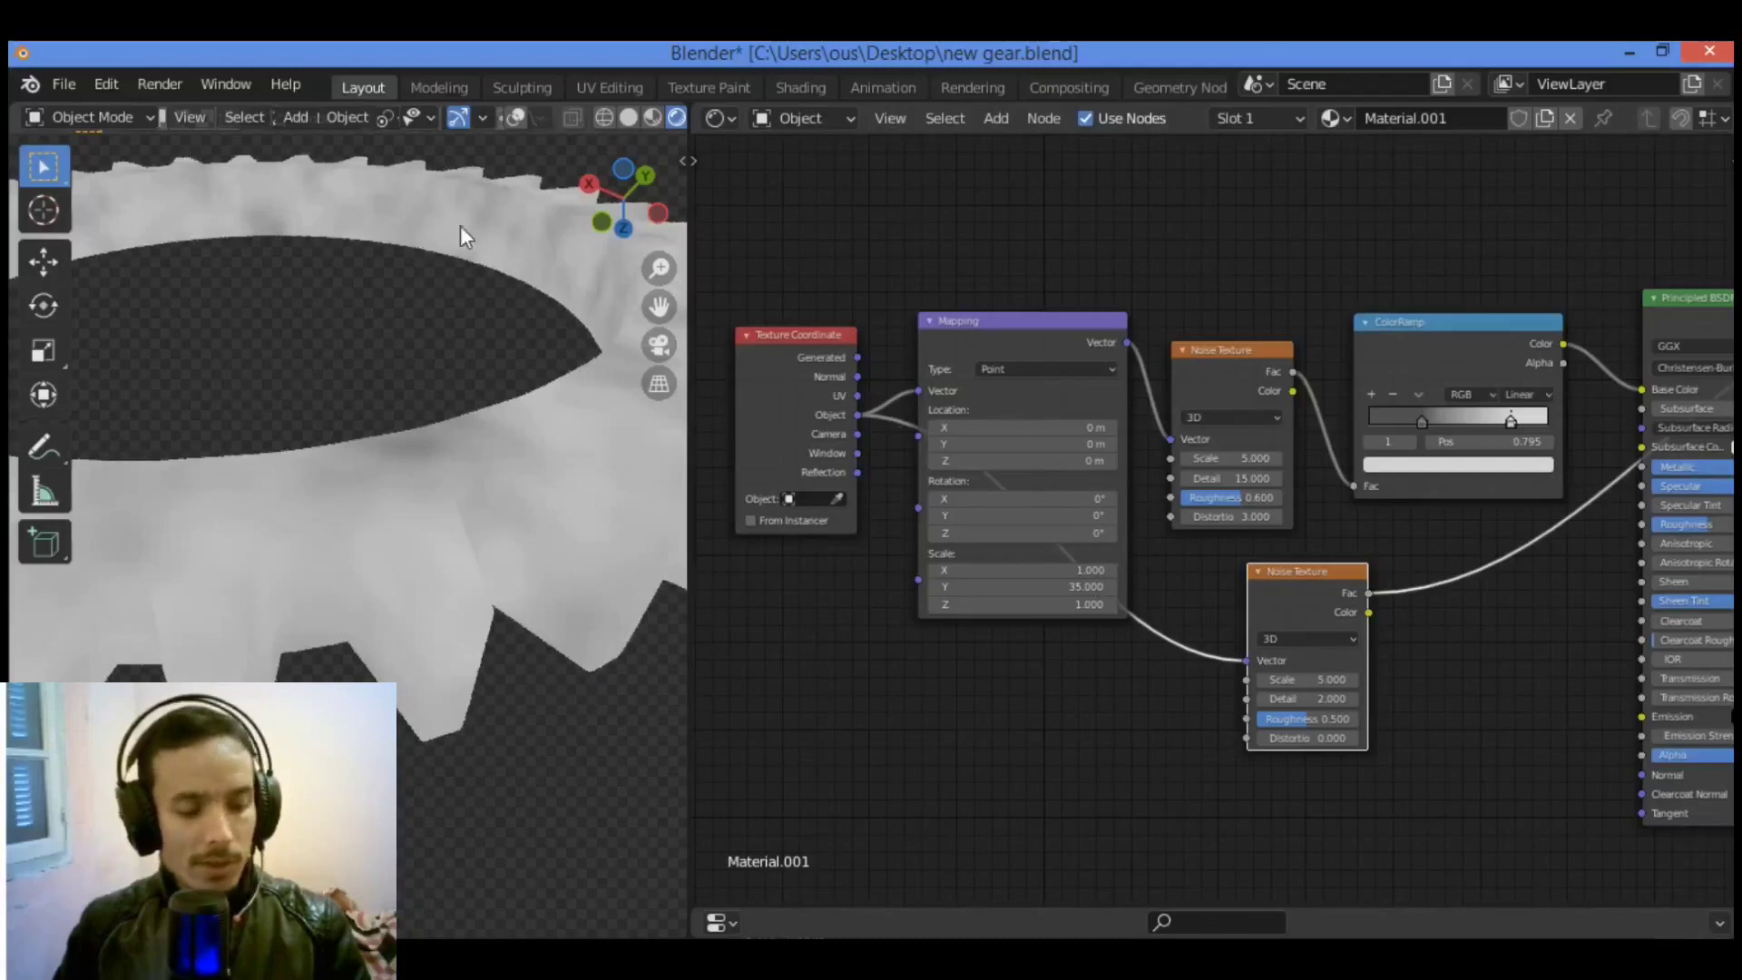
# Step: Set the second Noise Texture's Detail to 16 and Roughness to 0.6
pyautogui.scroll(1, 1218, 519)
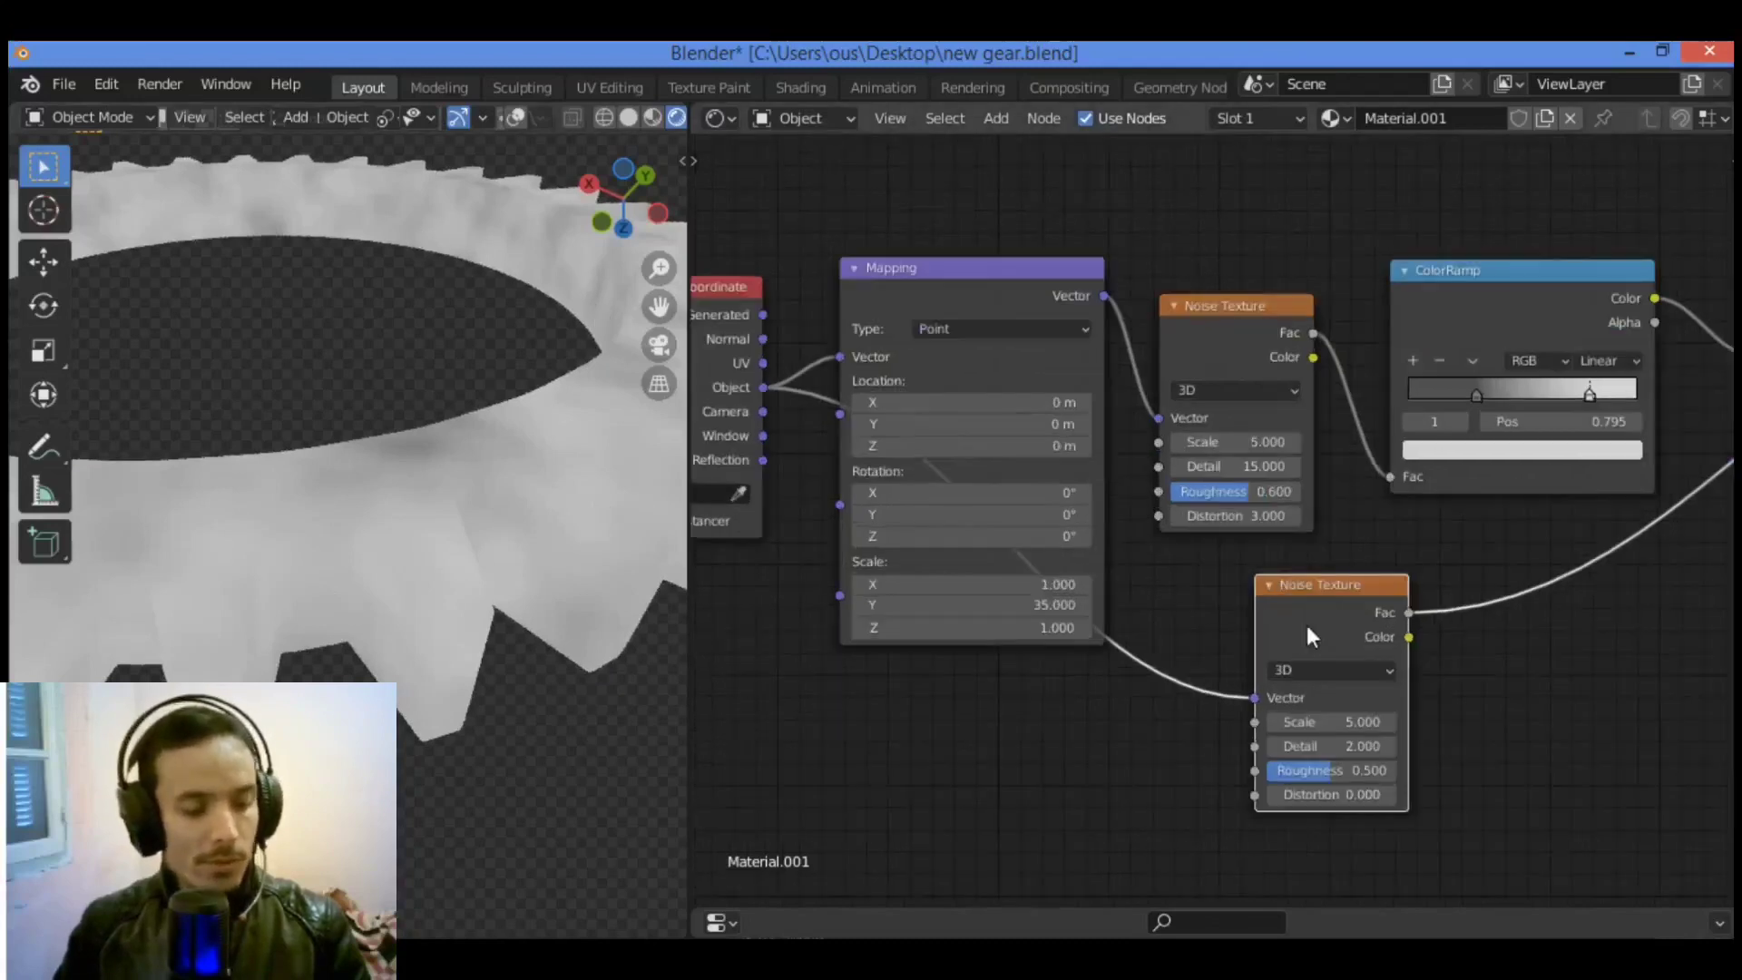
pyautogui.doubleClick(1351, 745)
pyautogui.write('16')
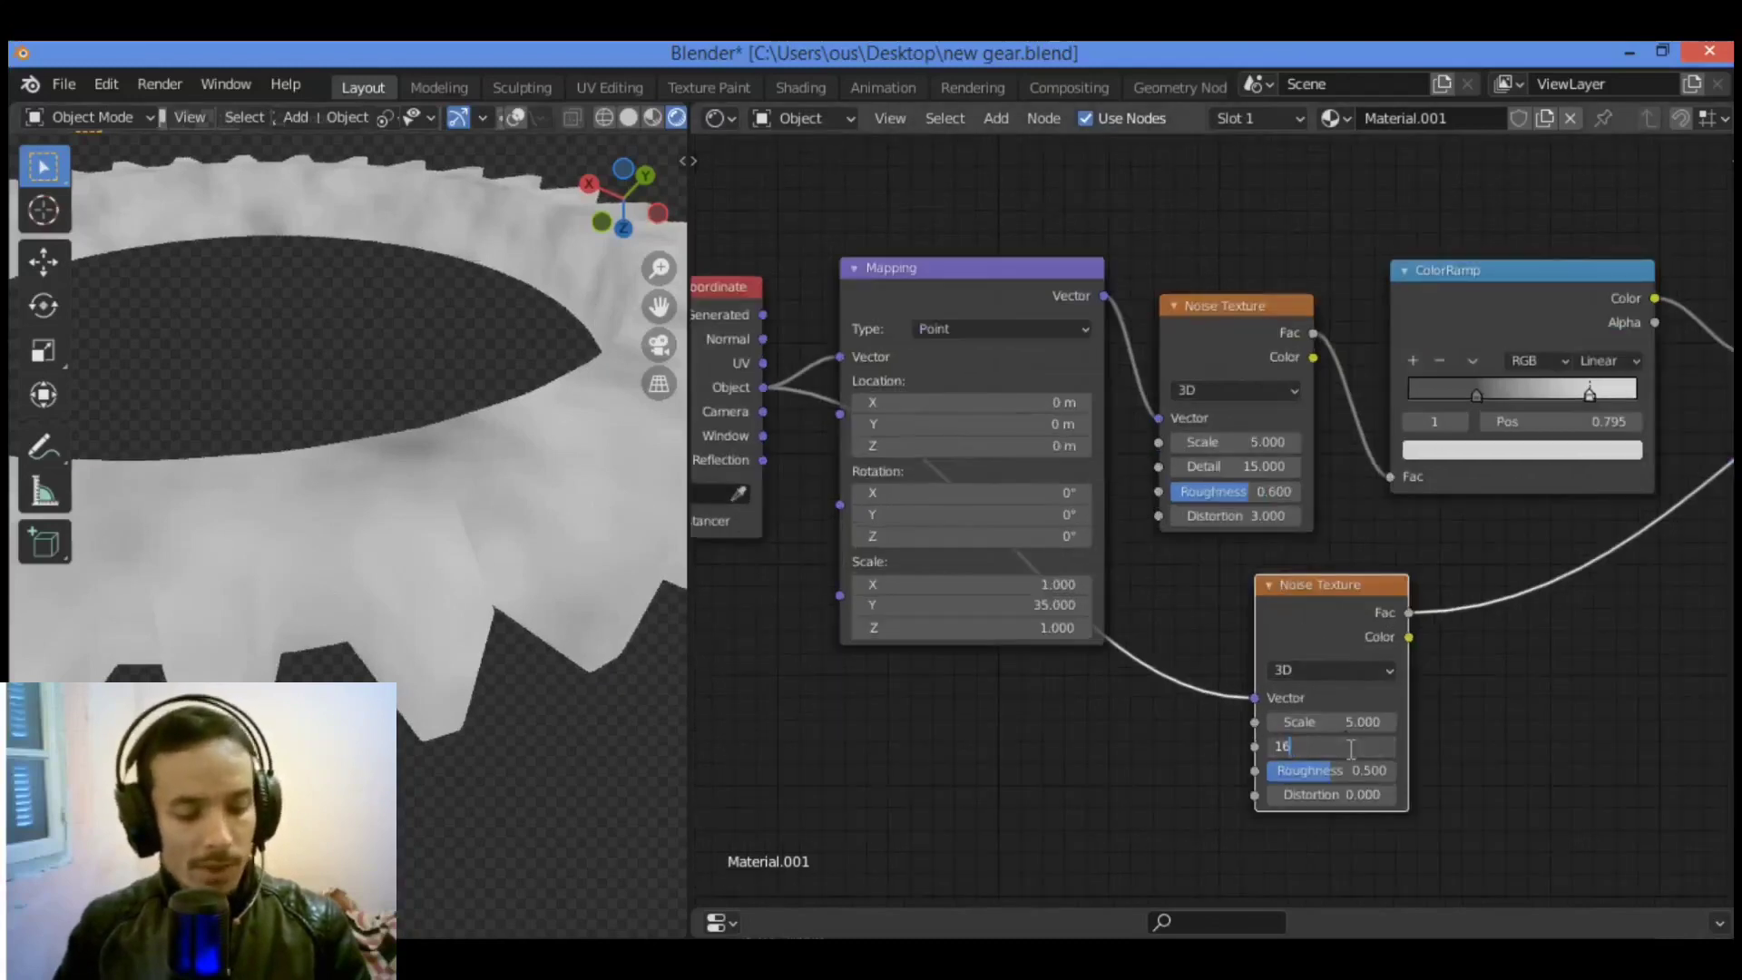
pyautogui.press('Return')
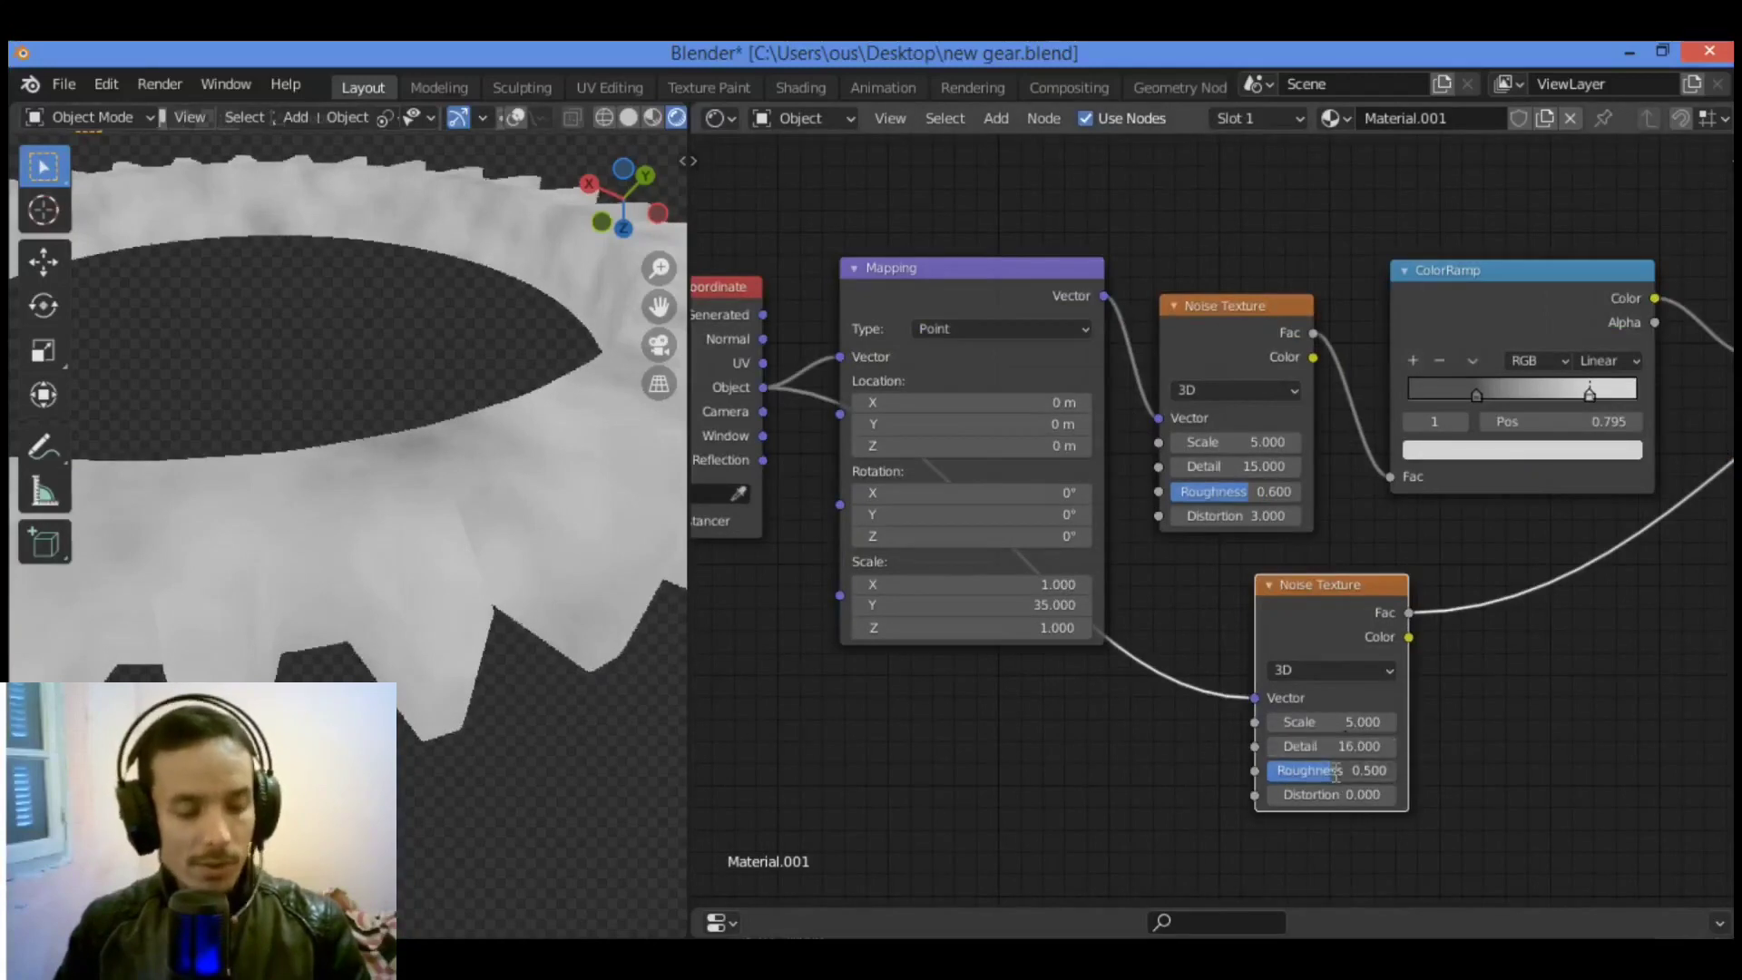
pyautogui.doubleClick(1336, 770)
pyautogui.write('0.6')
pyautogui.press('Return')
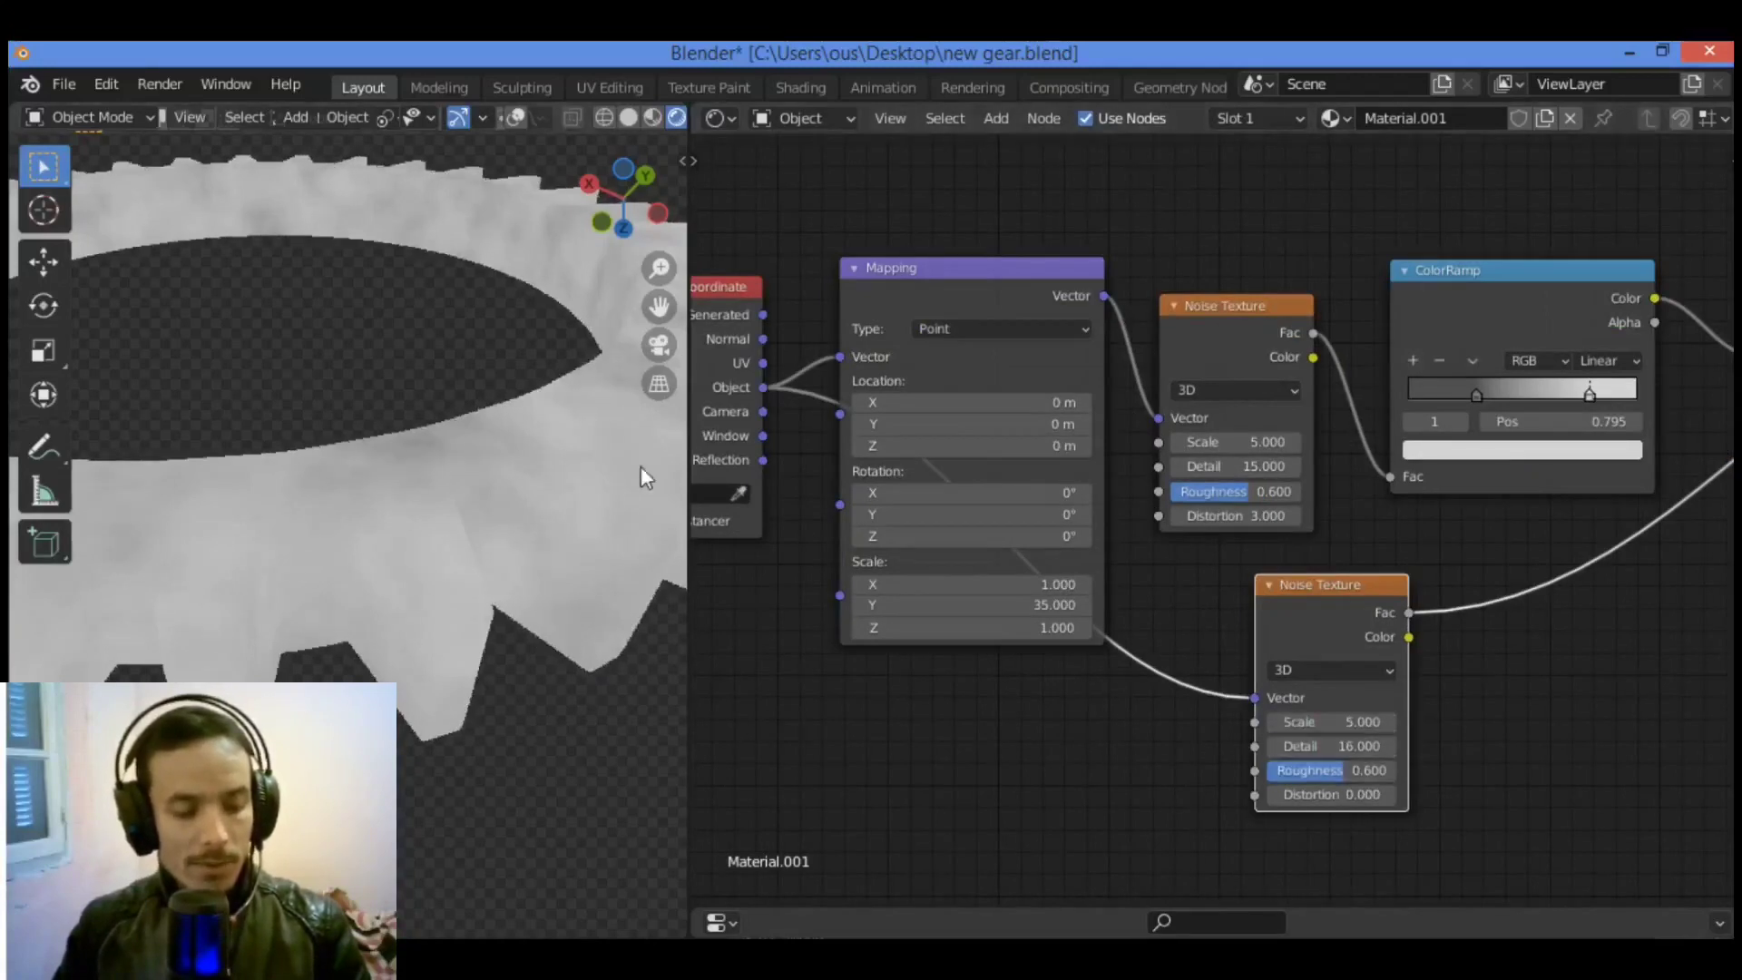
# Step: Connect the second Noise Texture's Fac to the Principled BSDF's Roughness and switch the preview back to the Principled BSDF
pyautogui.moveTo(1460, 635); pyautogui.dragTo(1188, 629, button='middle')
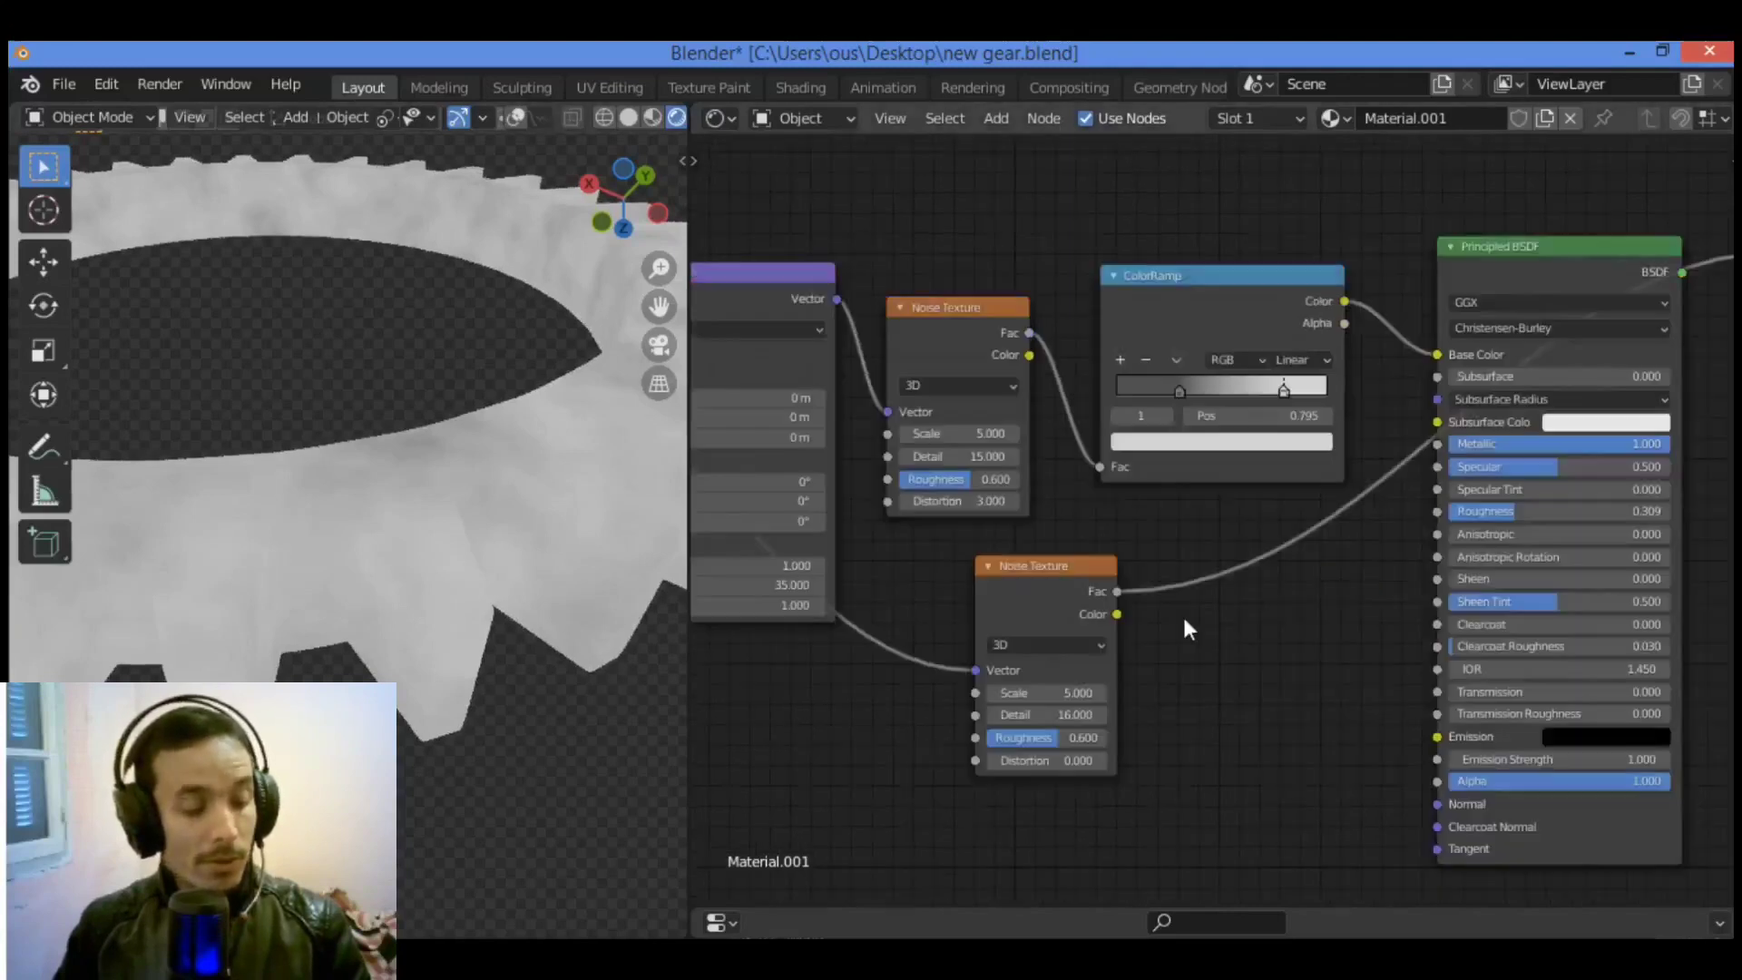
pyautogui.moveTo(1118, 591); pyautogui.dragTo(1435, 512)
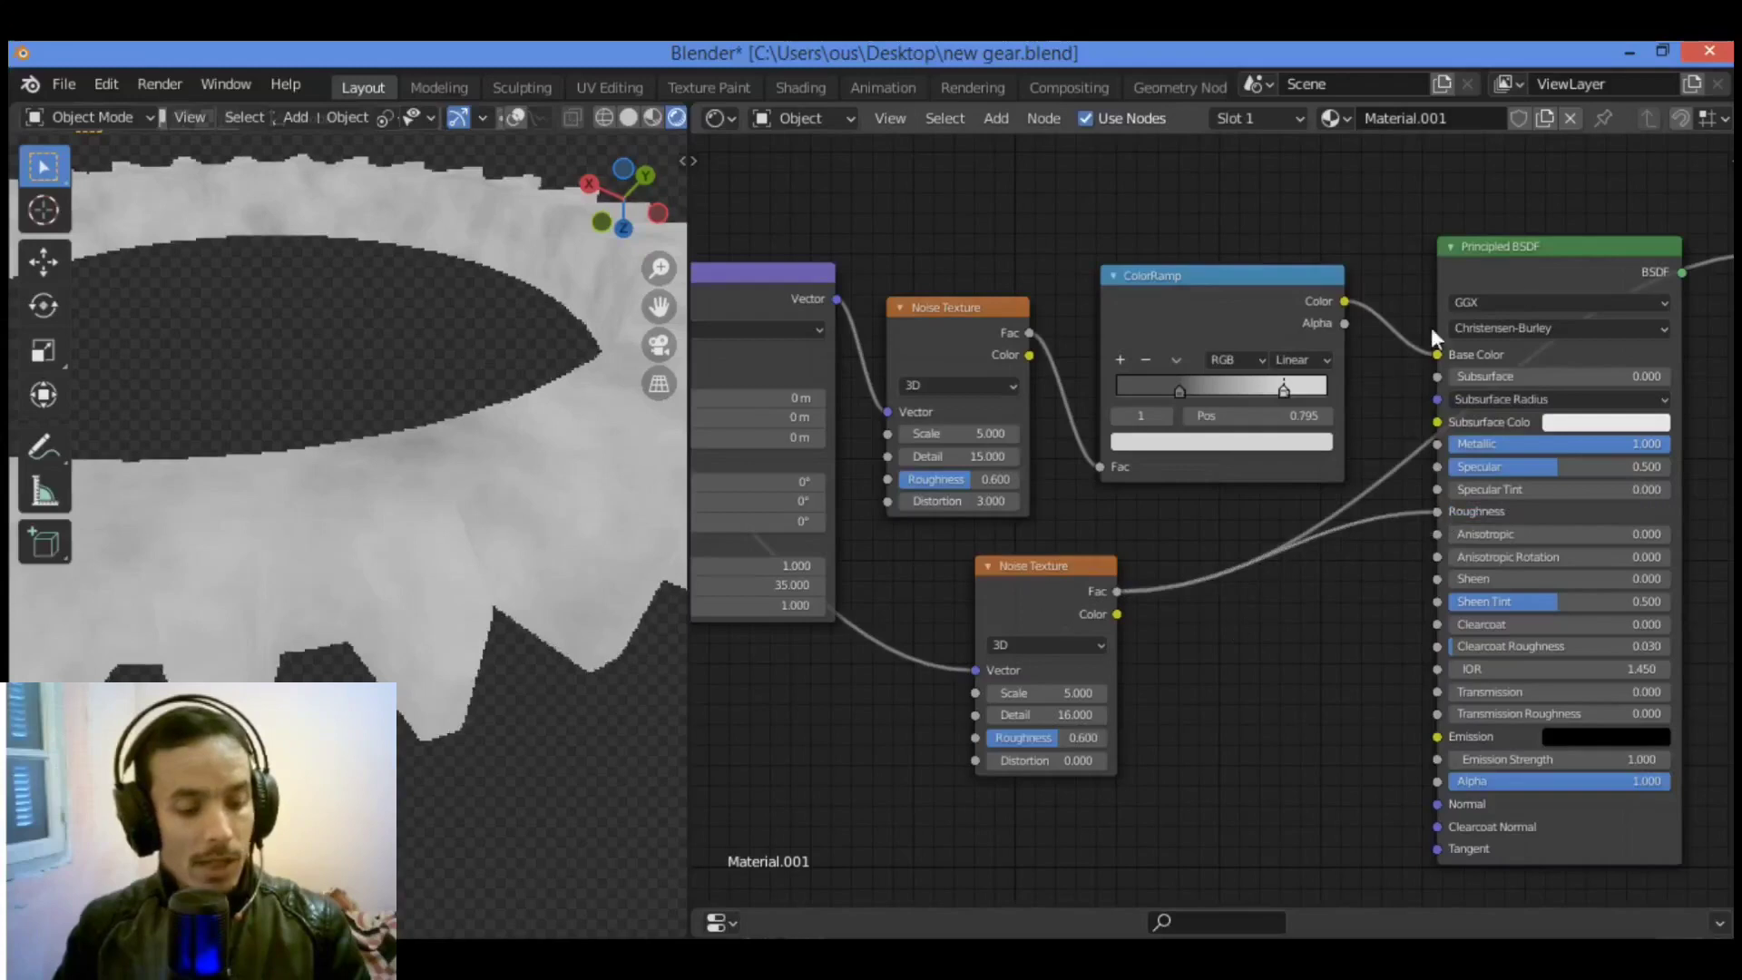
pyautogui.click(1522, 270)
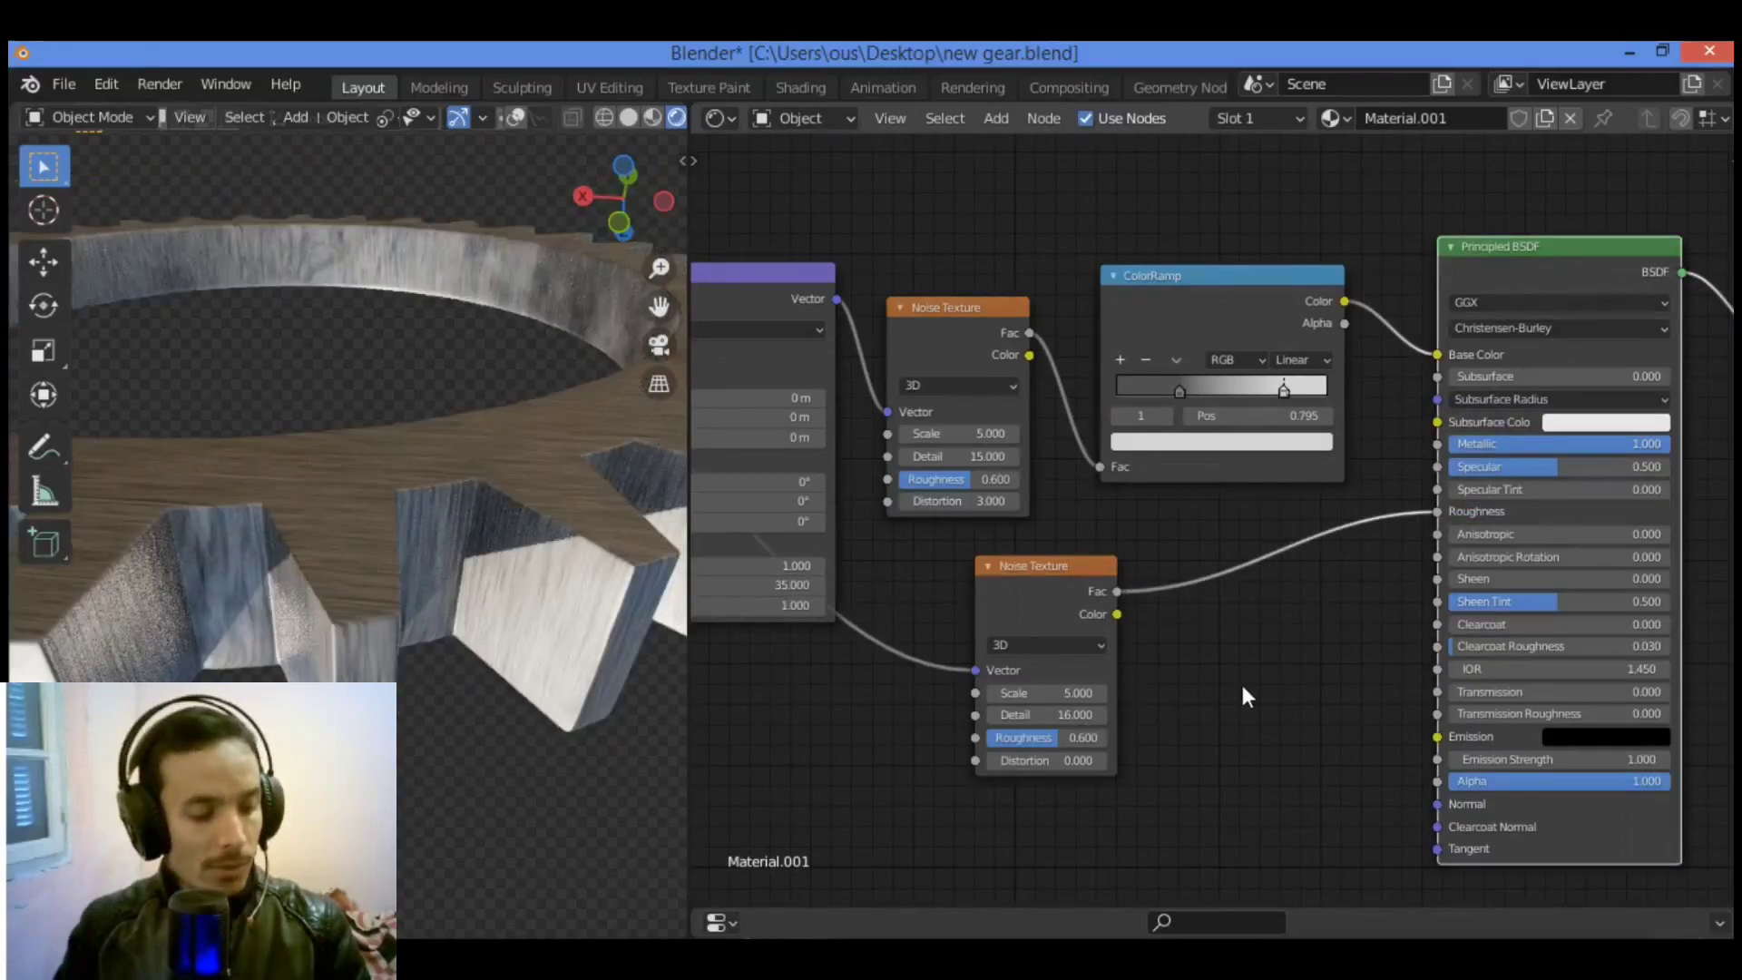
# Step: Duplicate the ColorRamp and insert the copy between the second Noise Texture's Fac and the Principled BSDF's Roughness
pyautogui.hotkey('shift', 'a')
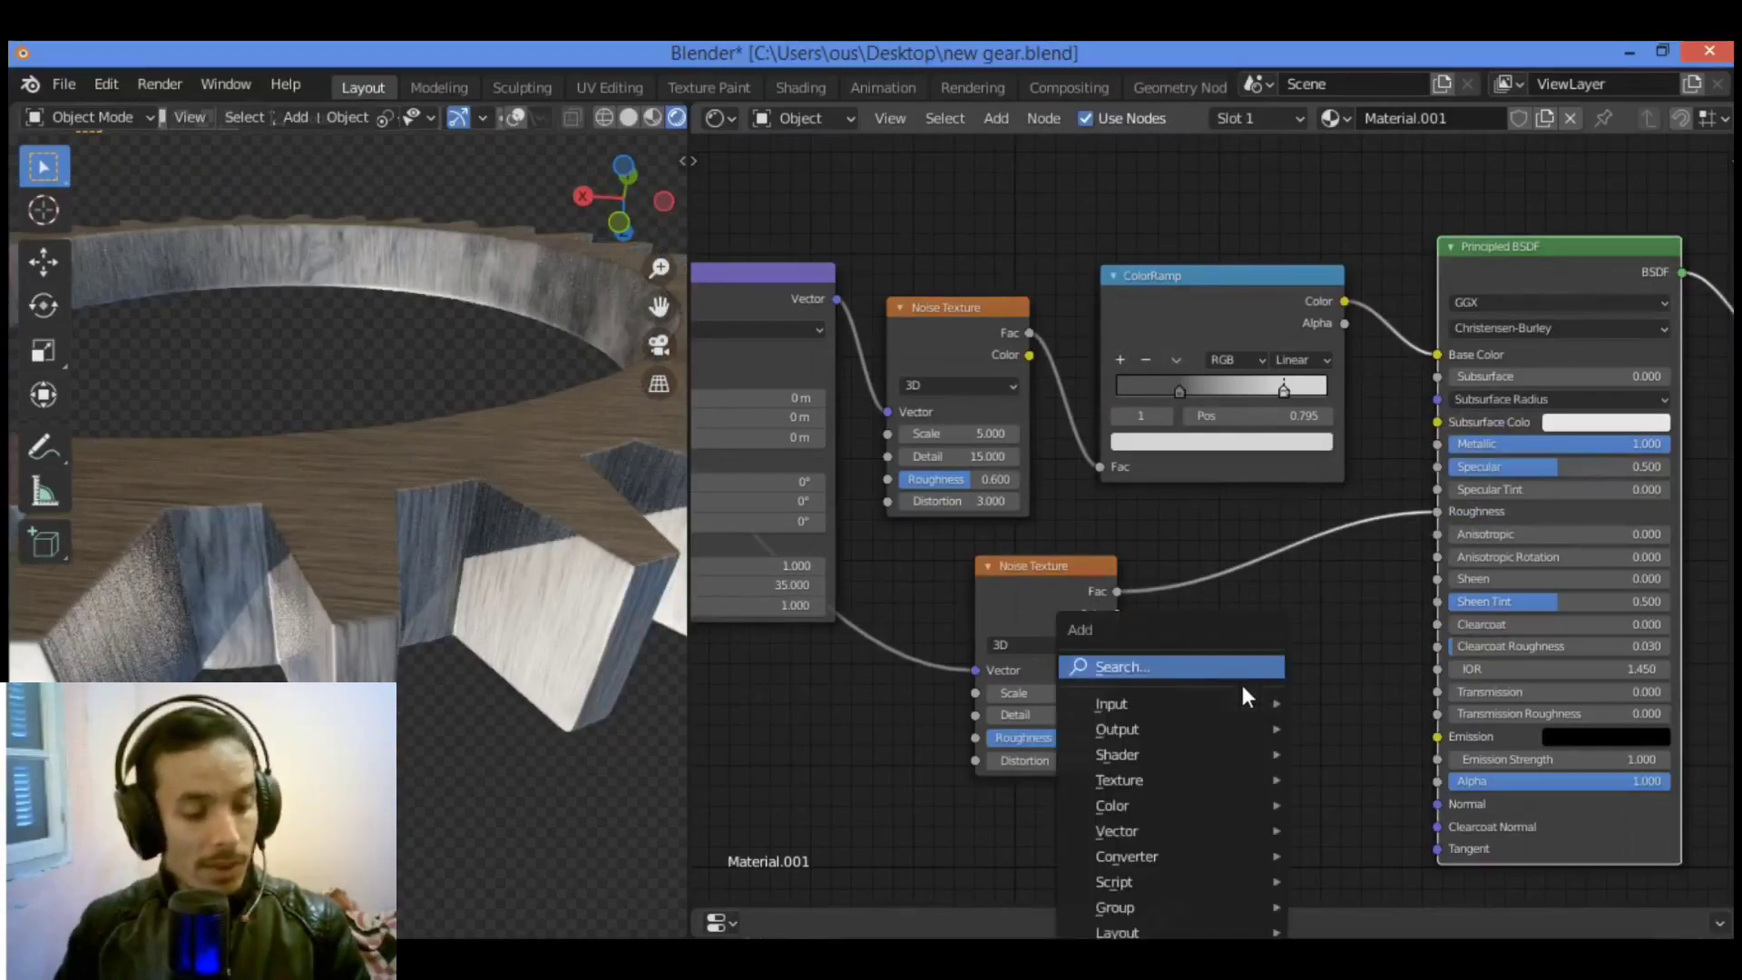
pyautogui.press('Return')
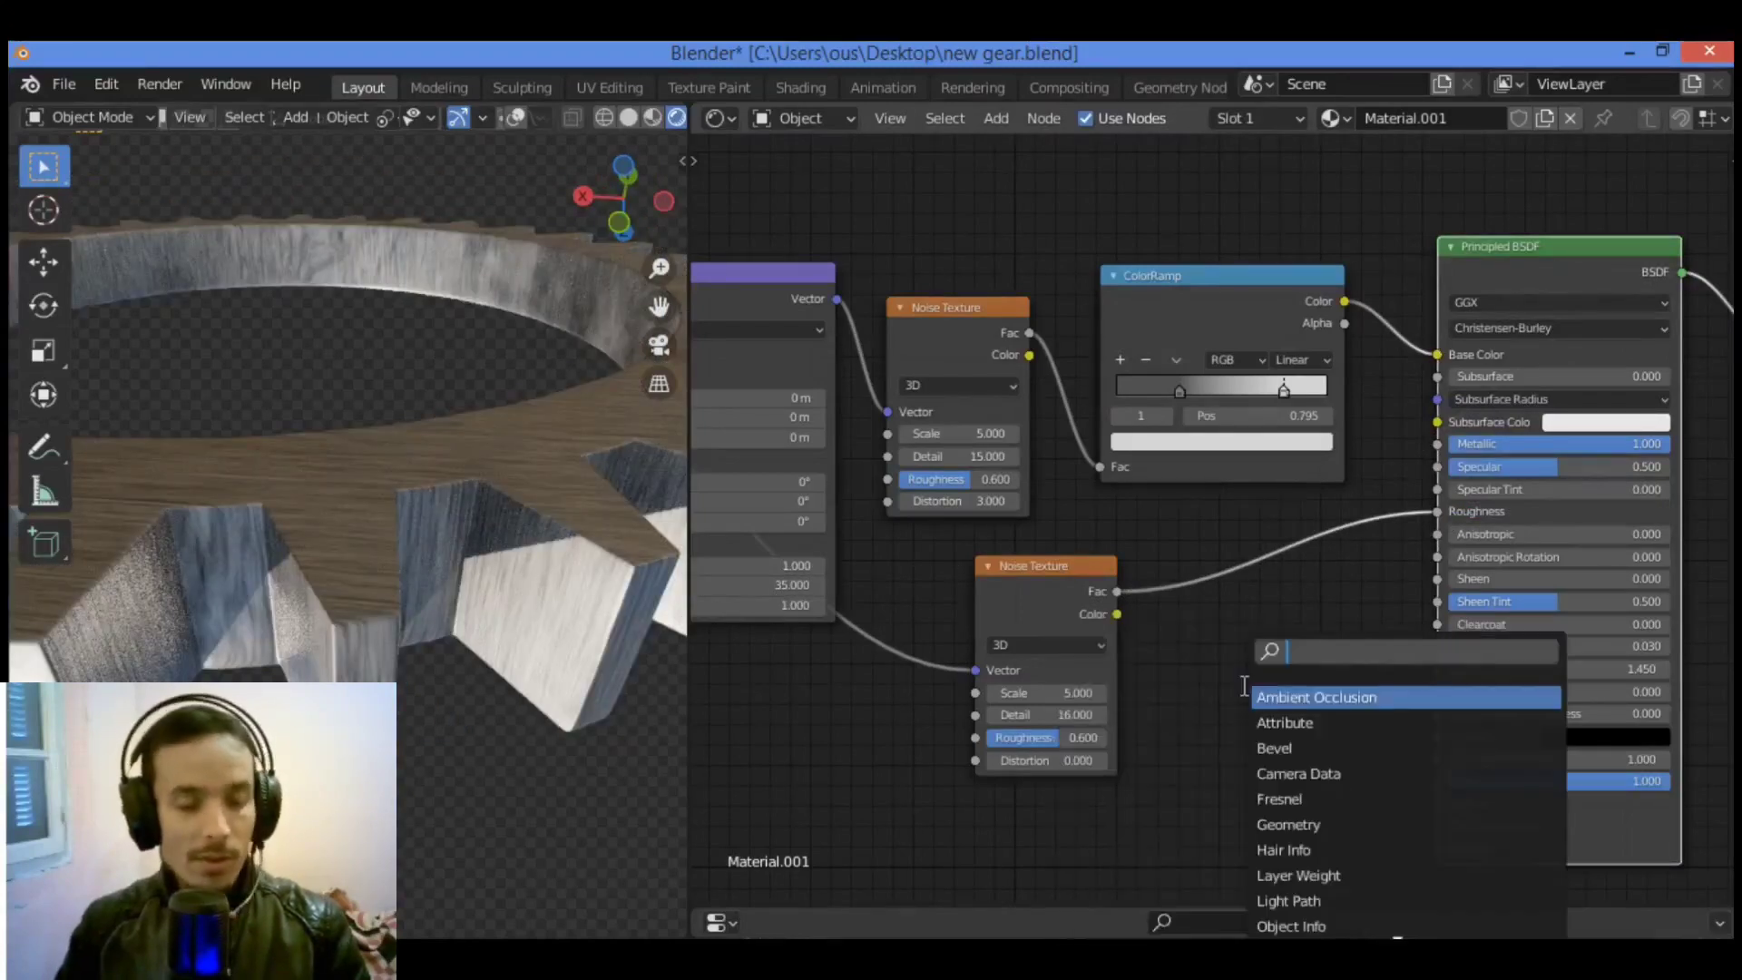
pyautogui.click(1211, 272)
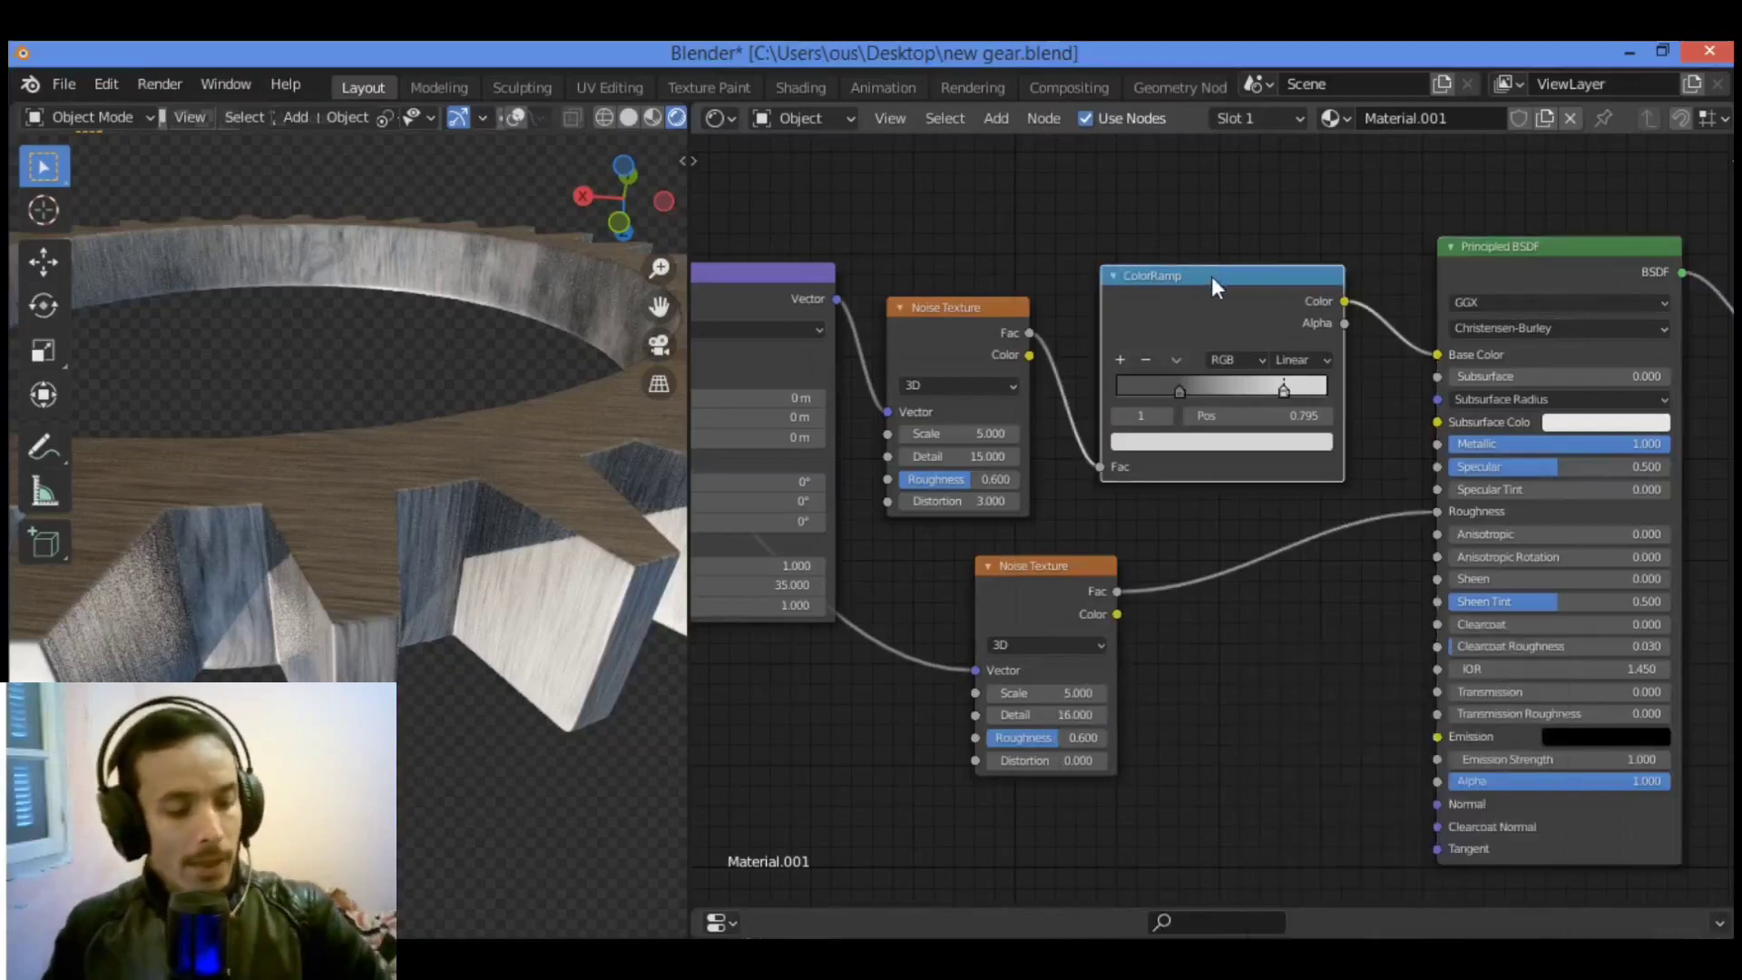
pyautogui.hotkey('shift', 'd')
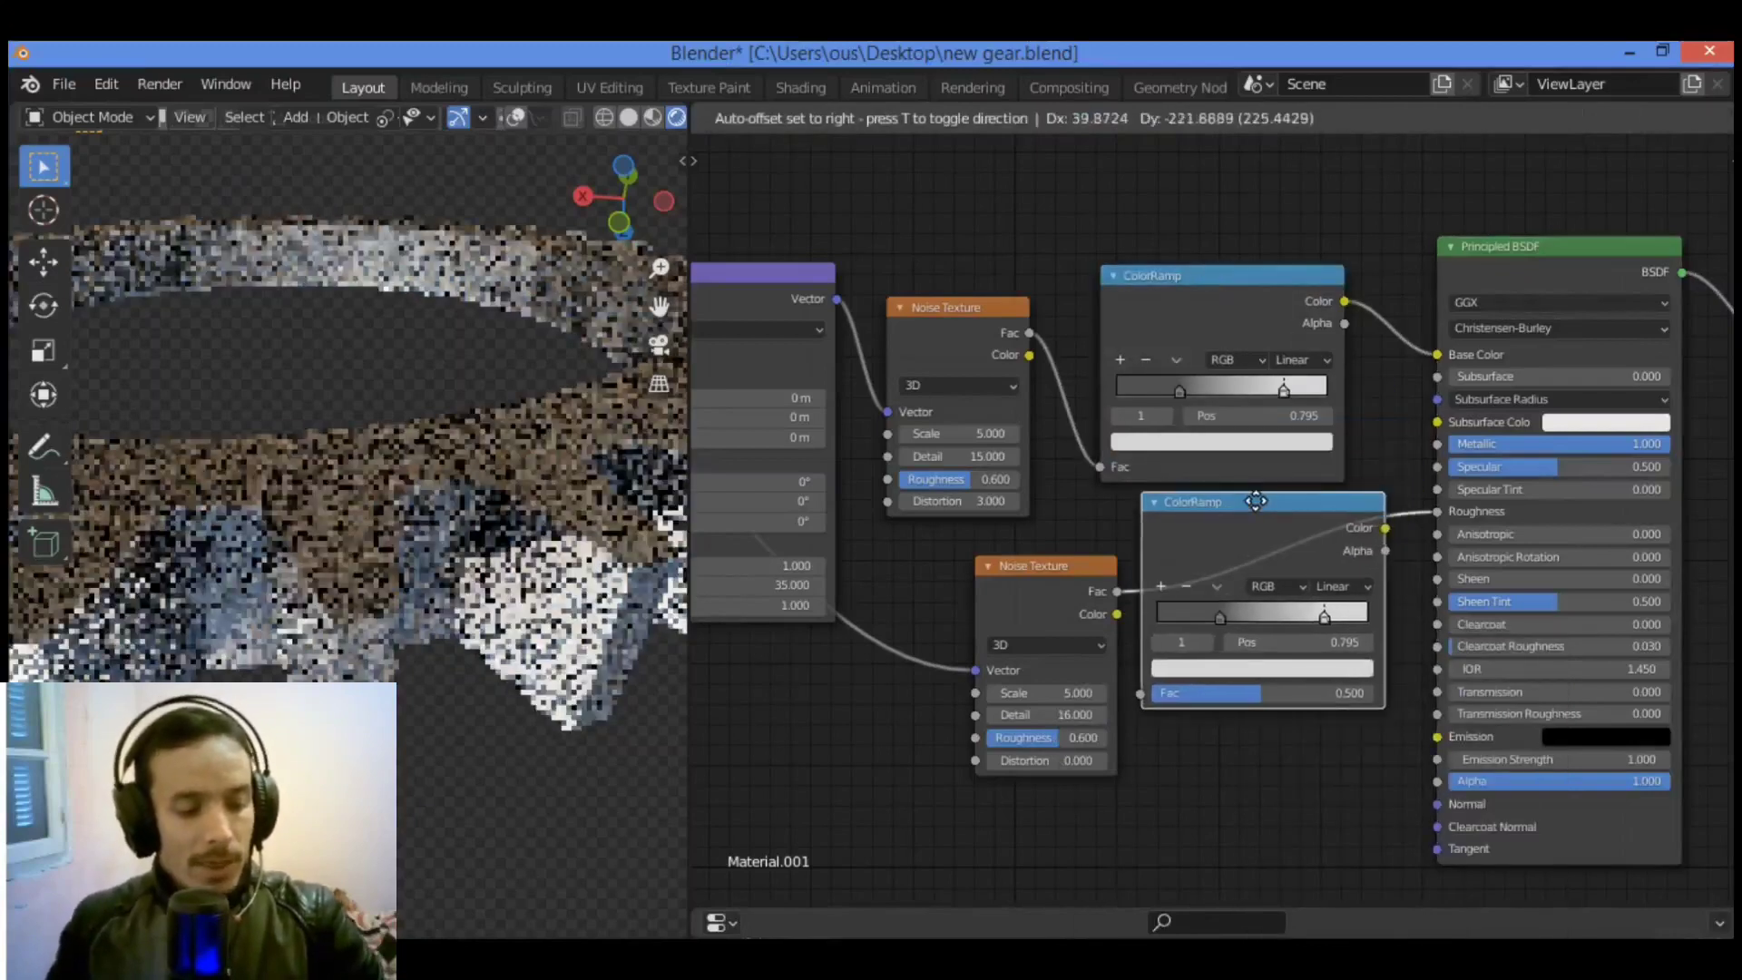
pyautogui.click(1255, 503)
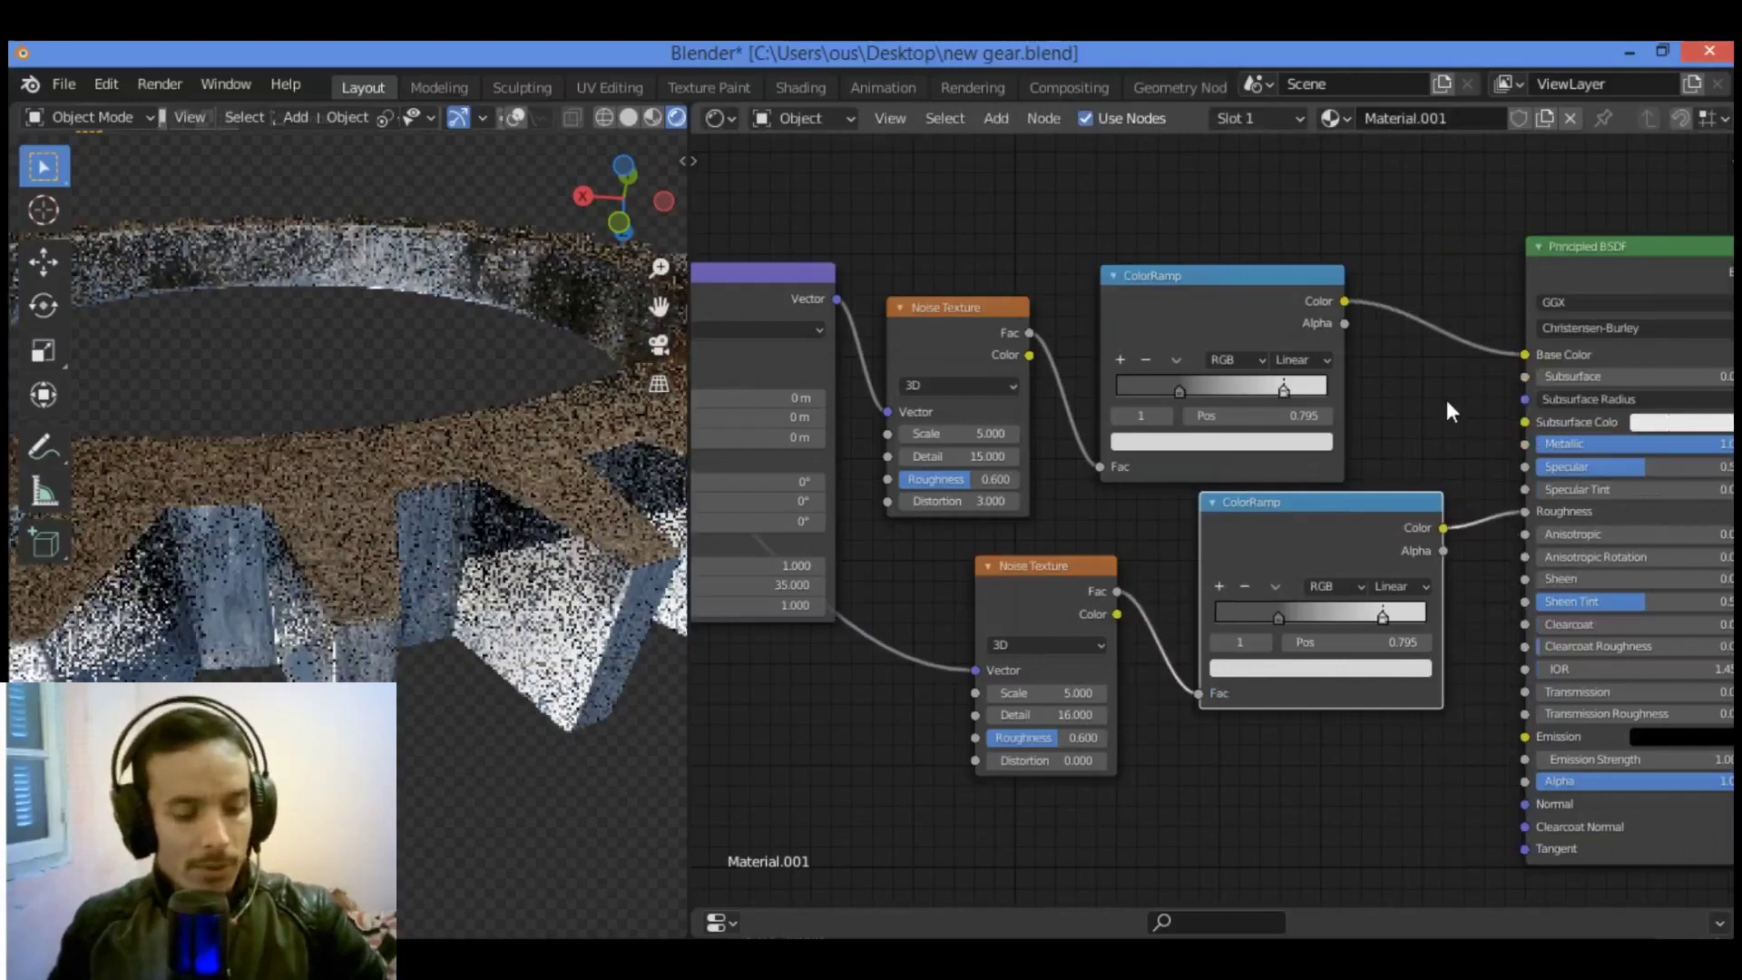
# Step: Move the roughness ColorRamp's dark stop to 0.391 and its light stop to about 0.26, reversing the gradient
pyautogui.scroll(1, 1347, 542)
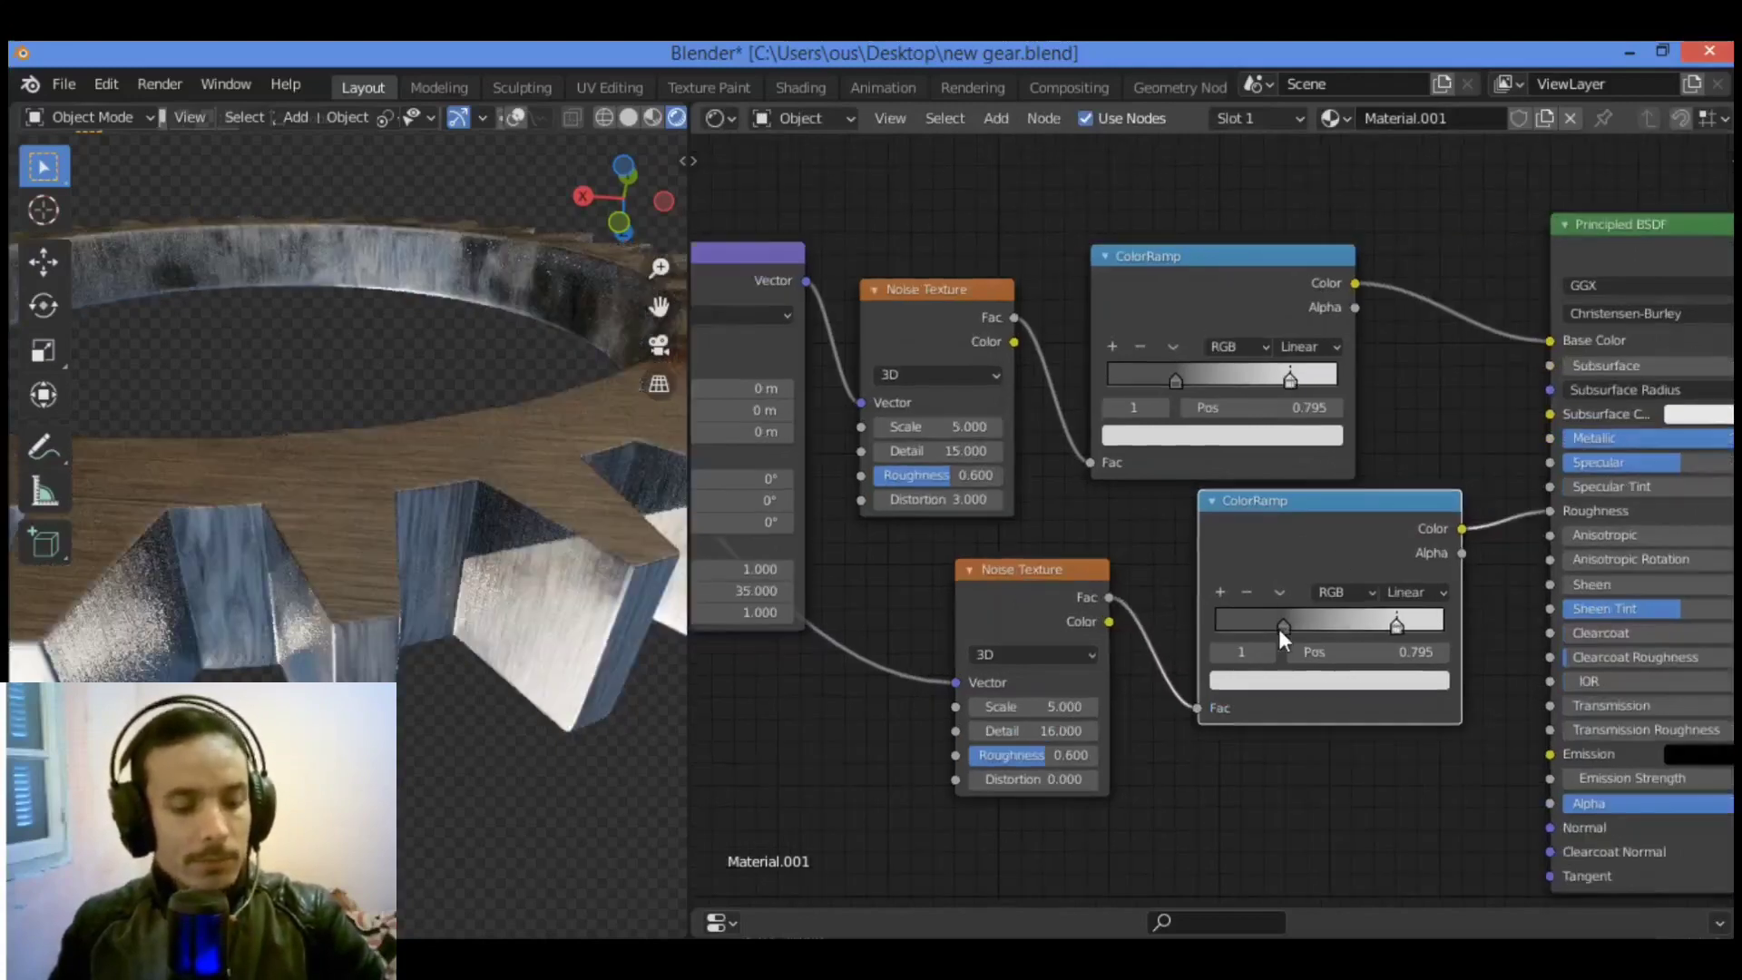
pyautogui.moveTo(1278, 629); pyautogui.dragTo(1302, 629)
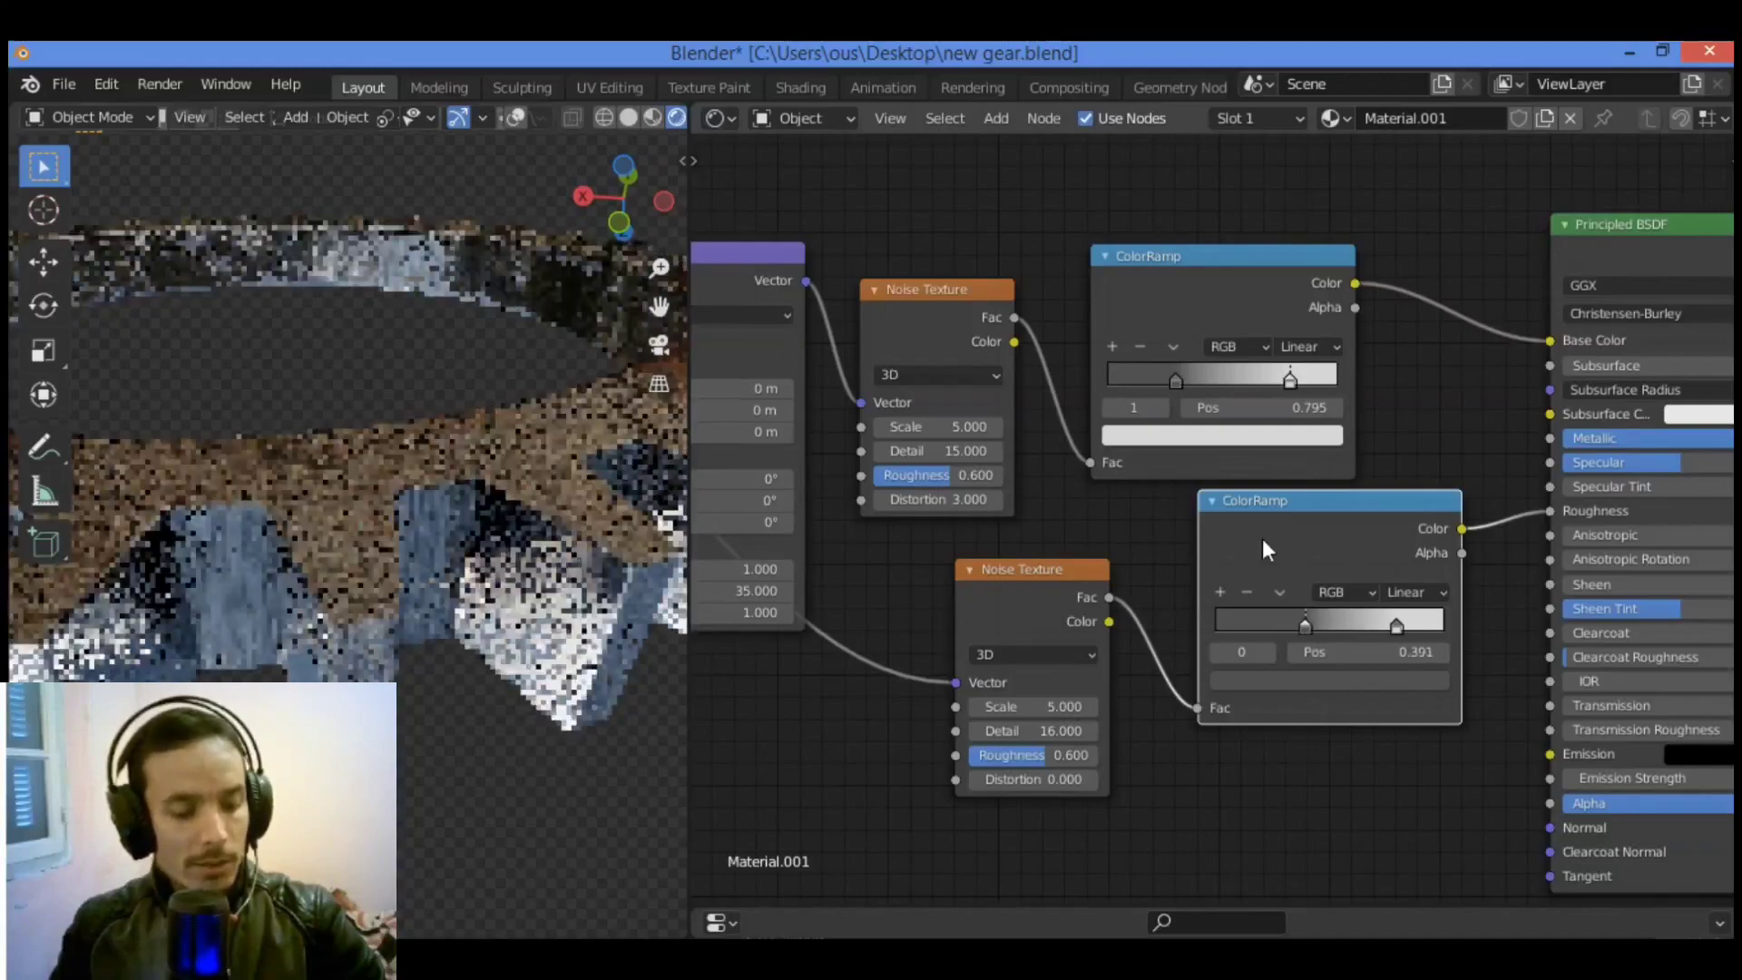
pyautogui.click(1396, 625)
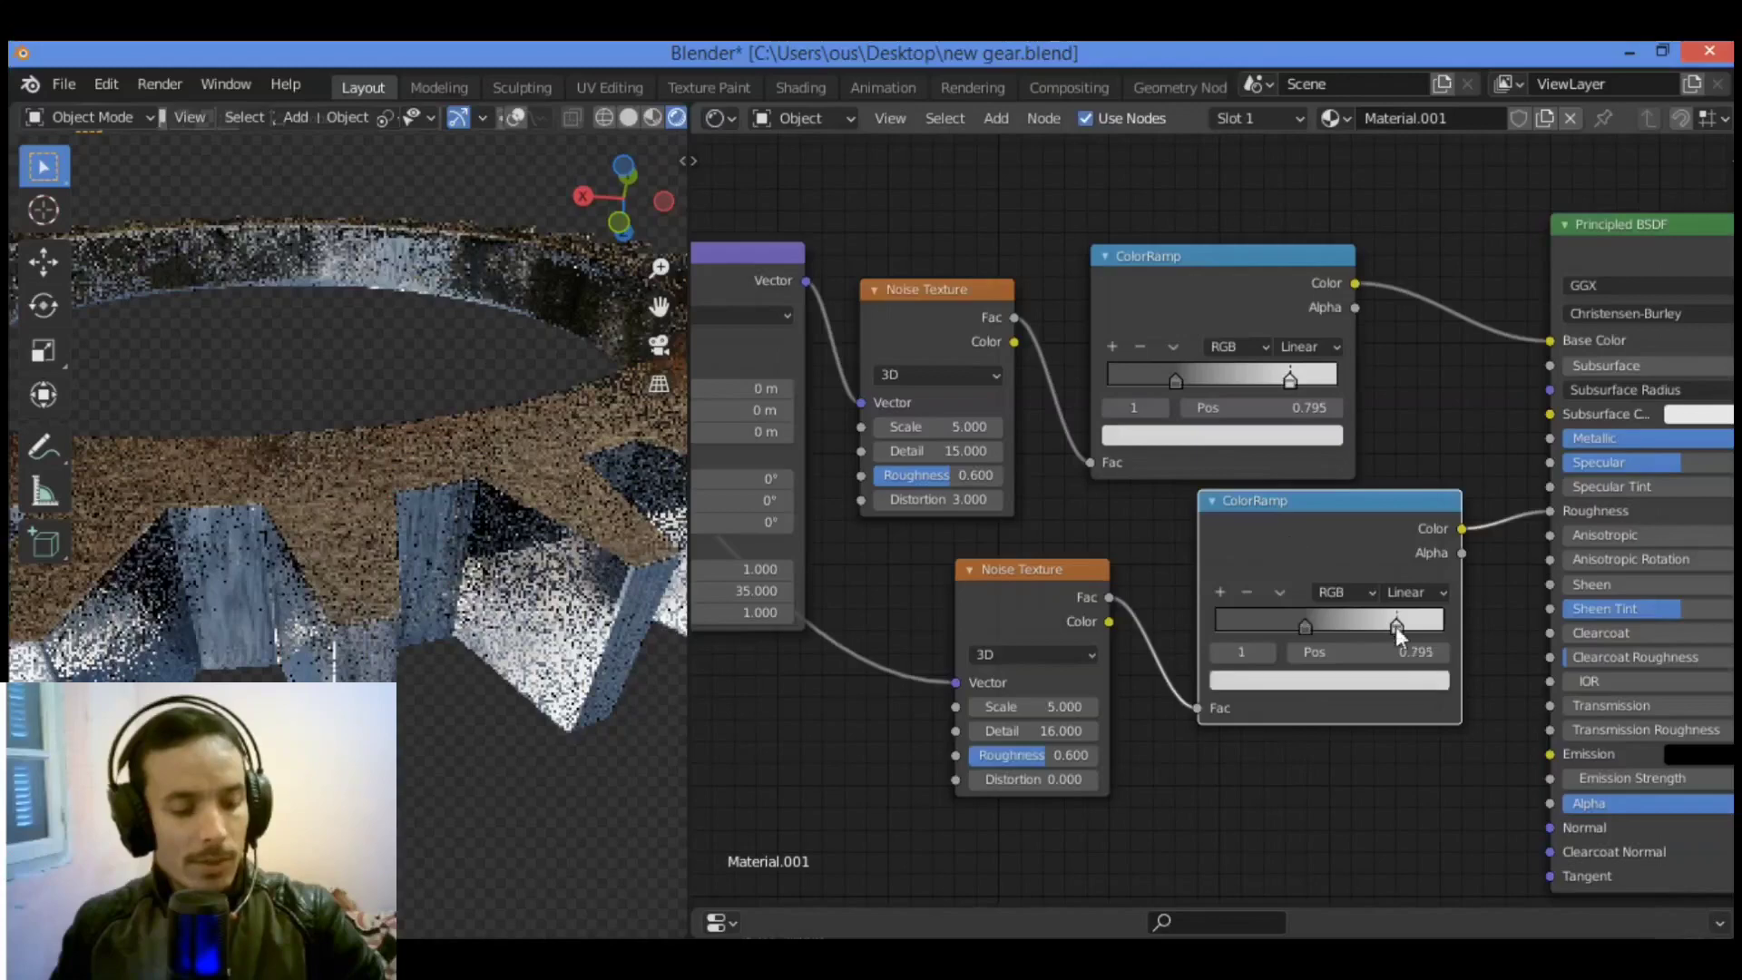
pyautogui.moveTo(1395, 626); pyautogui.dragTo(1261, 625)
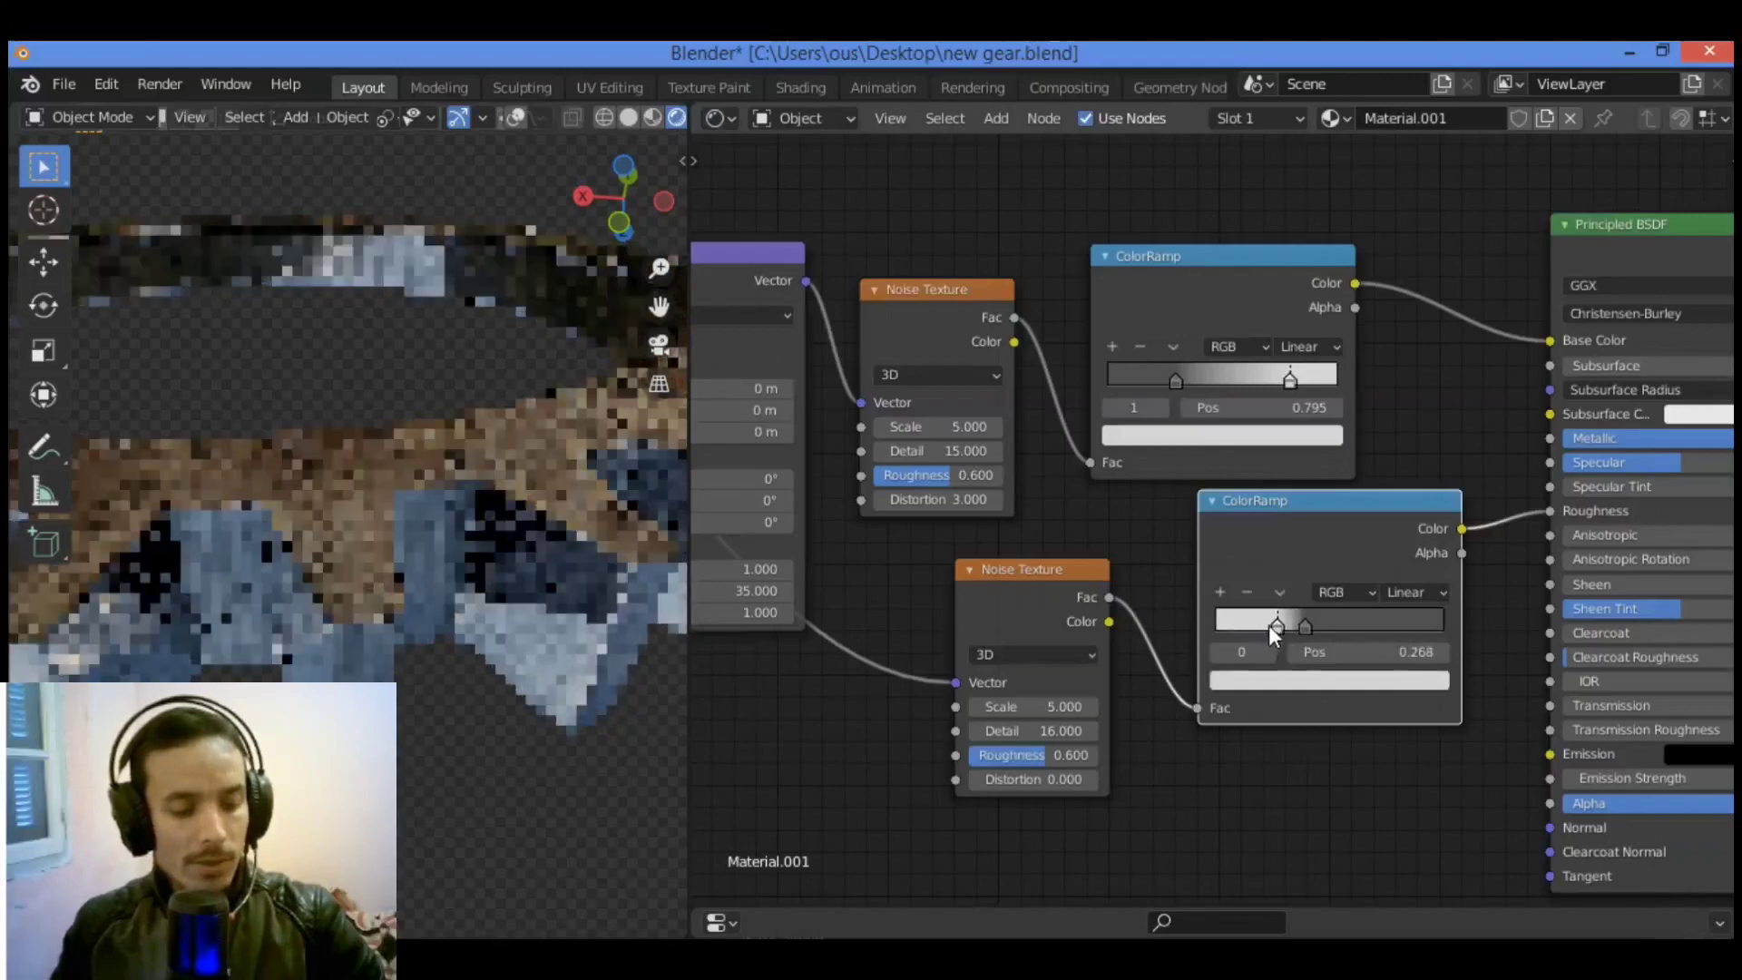
# Step: Widen the roughness ColorRamp's gradient by moving the dark stop to 0.577 and the light stop to 0.214
pyautogui.click(1303, 624)
pyautogui.moveTo(1303, 624); pyautogui.dragTo(1328, 623)
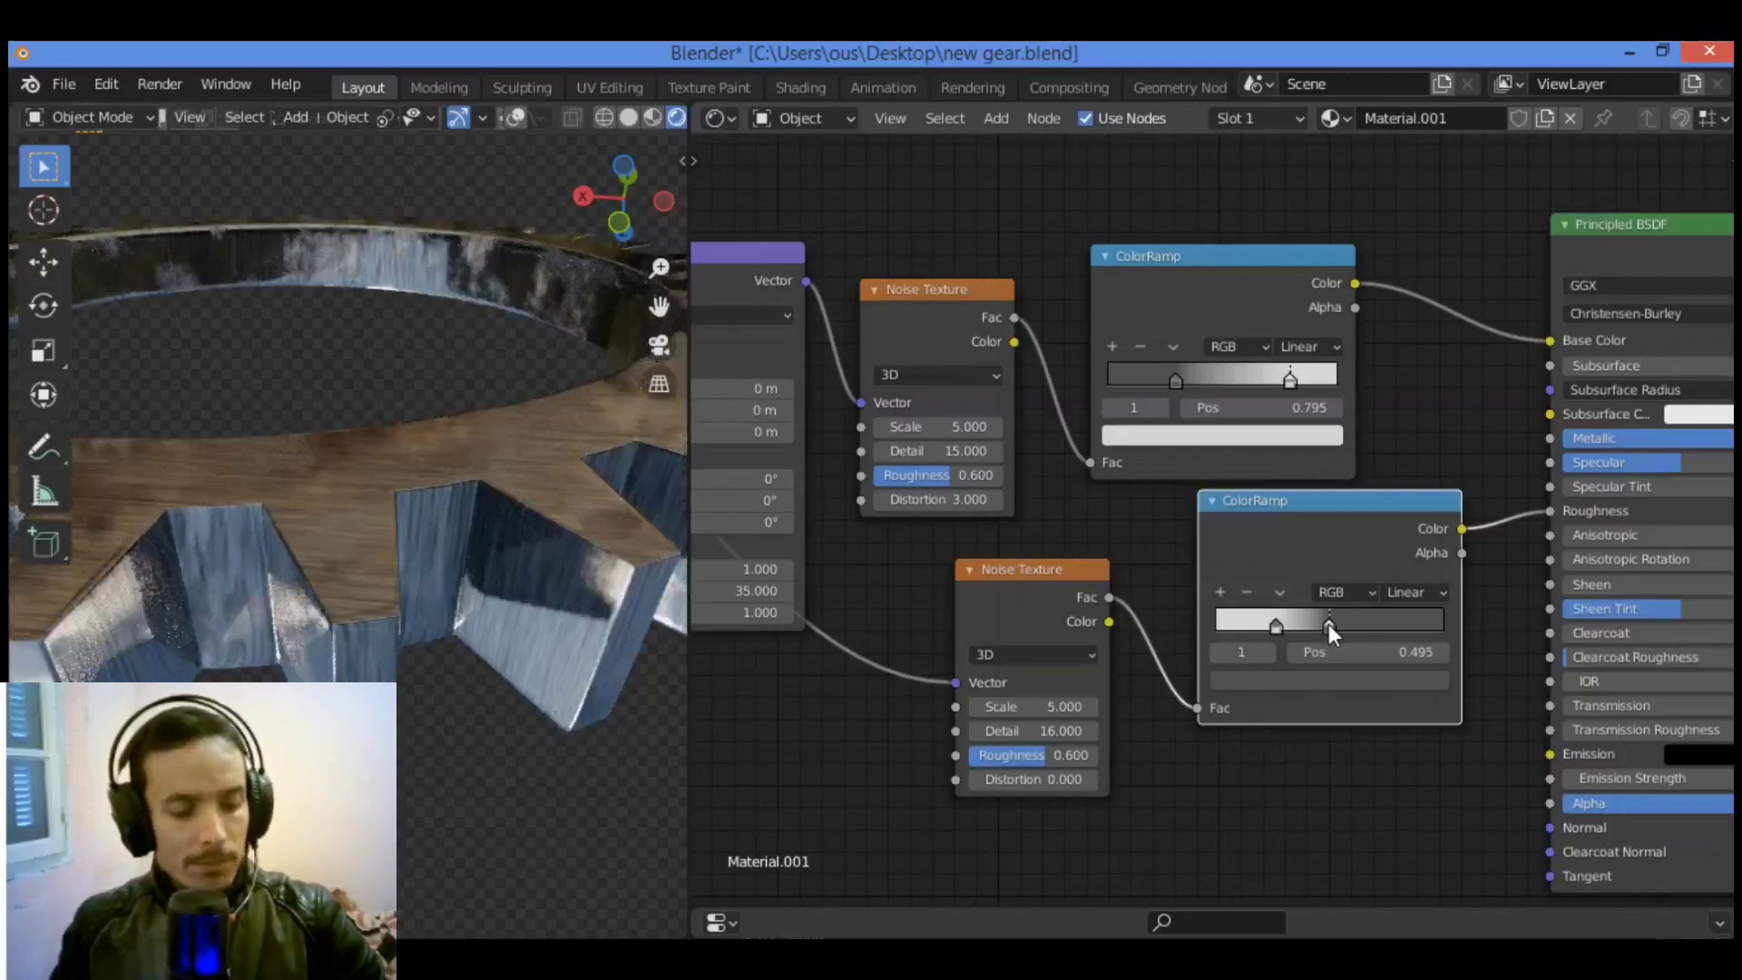
pyautogui.moveTo(1338, 623); pyautogui.dragTo(1347, 623)
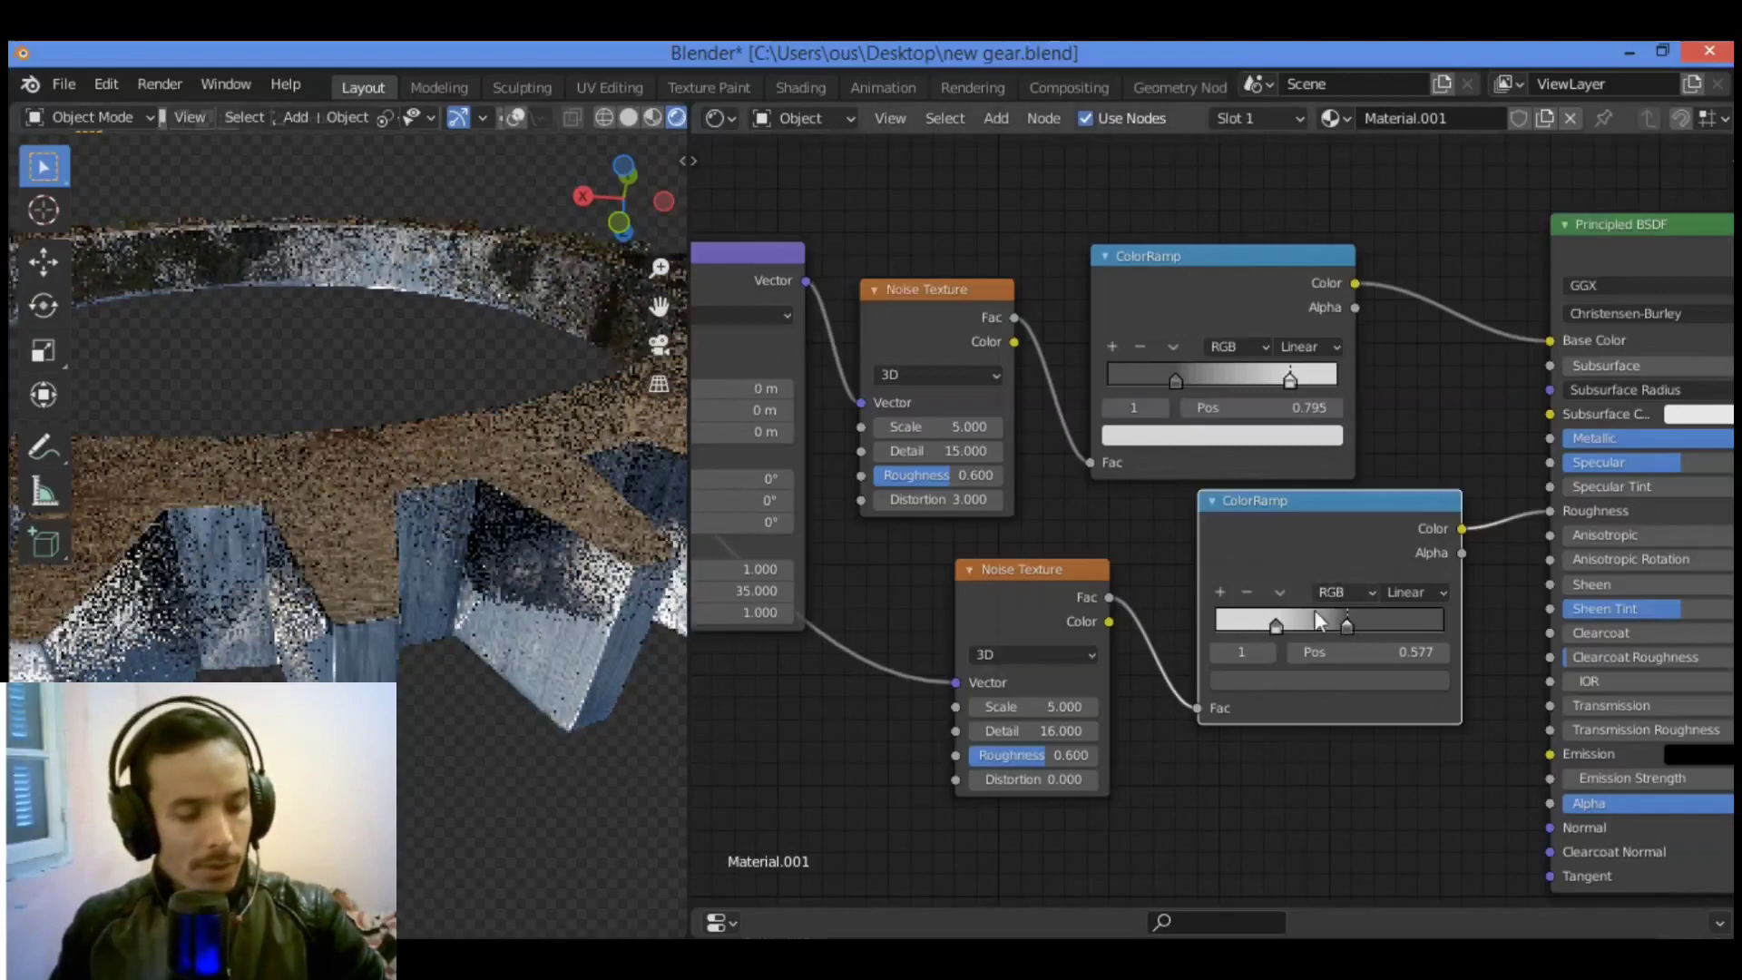
pyautogui.click(1274, 626)
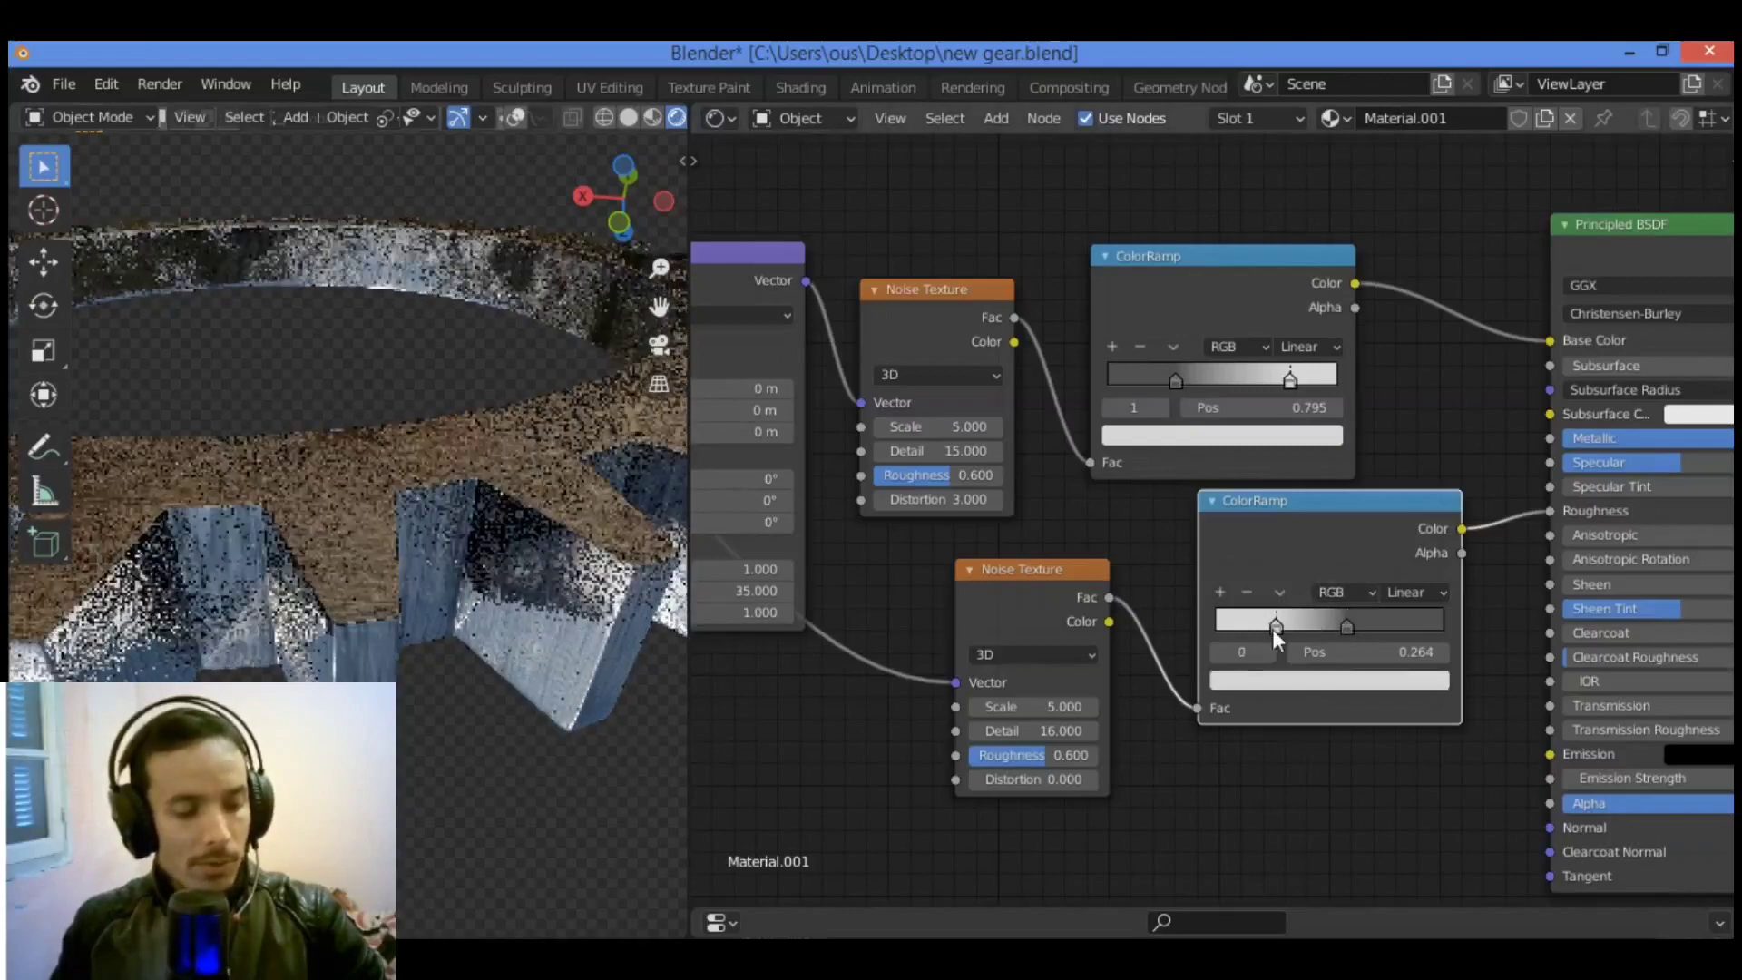
pyautogui.moveTo(1273, 628); pyautogui.dragTo(1261, 628)
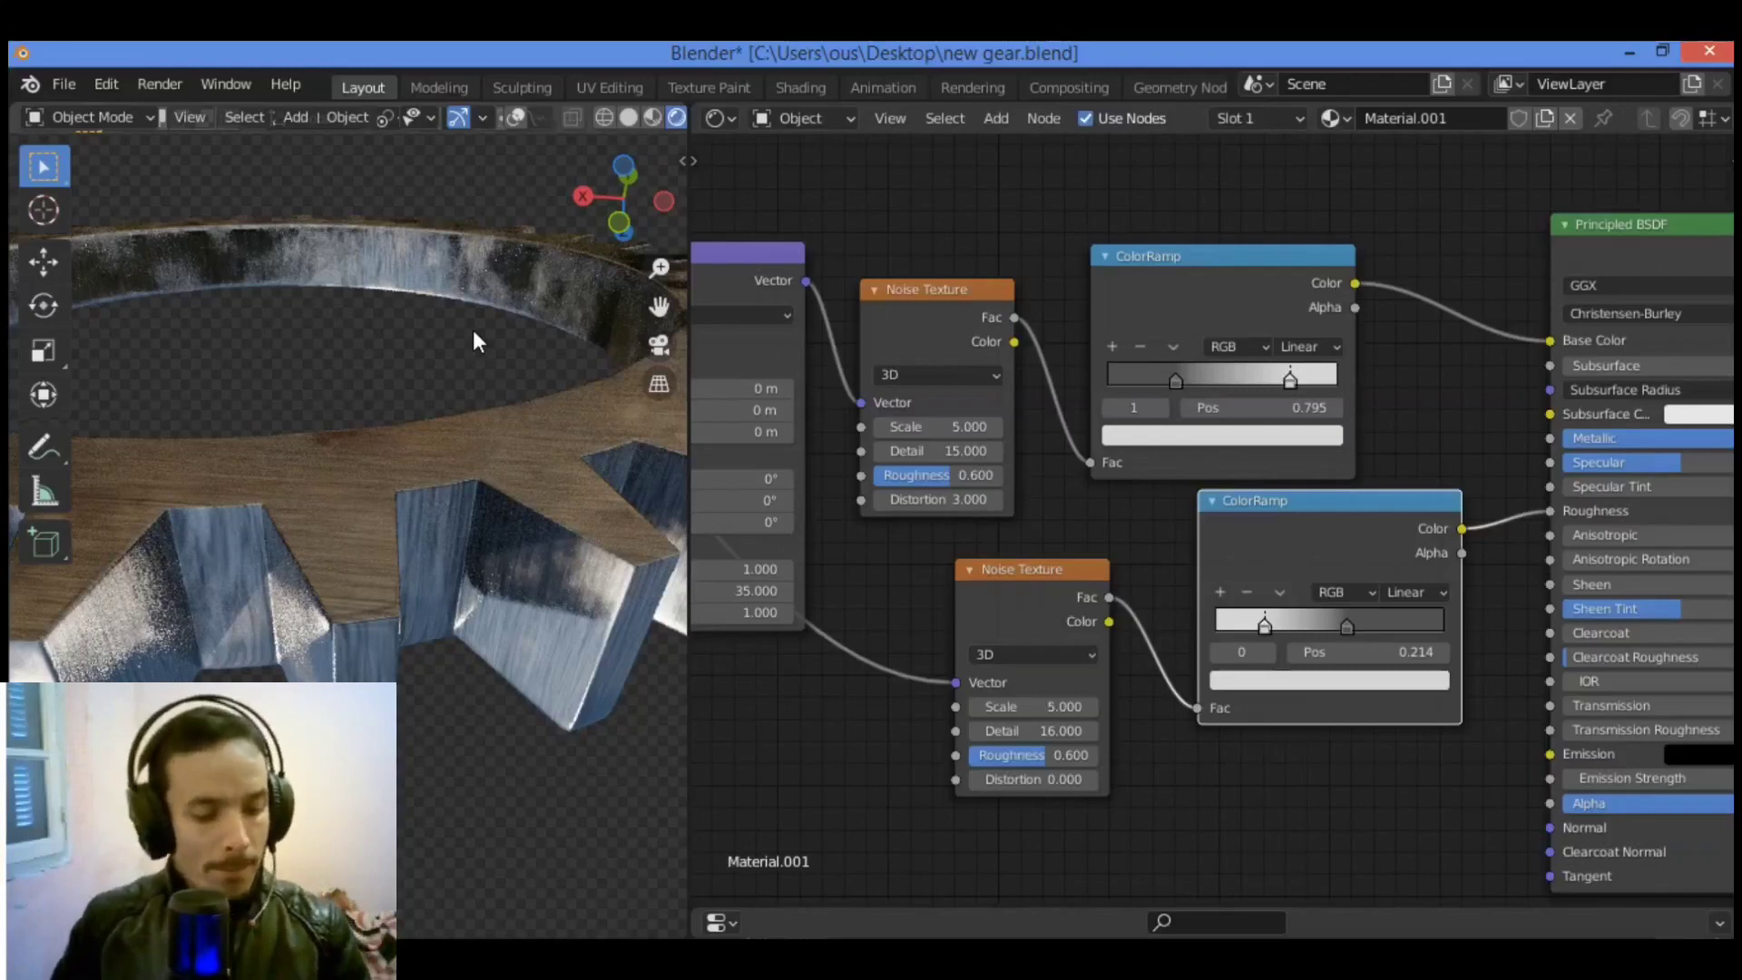
# Step: Add a Bump node below the roughness ColorRamp, beside the Principled BSDF
pyautogui.moveTo(1371, 883); pyautogui.dragTo(1271, 760, button='middle')
pyautogui.hotkey('shift', 'a')
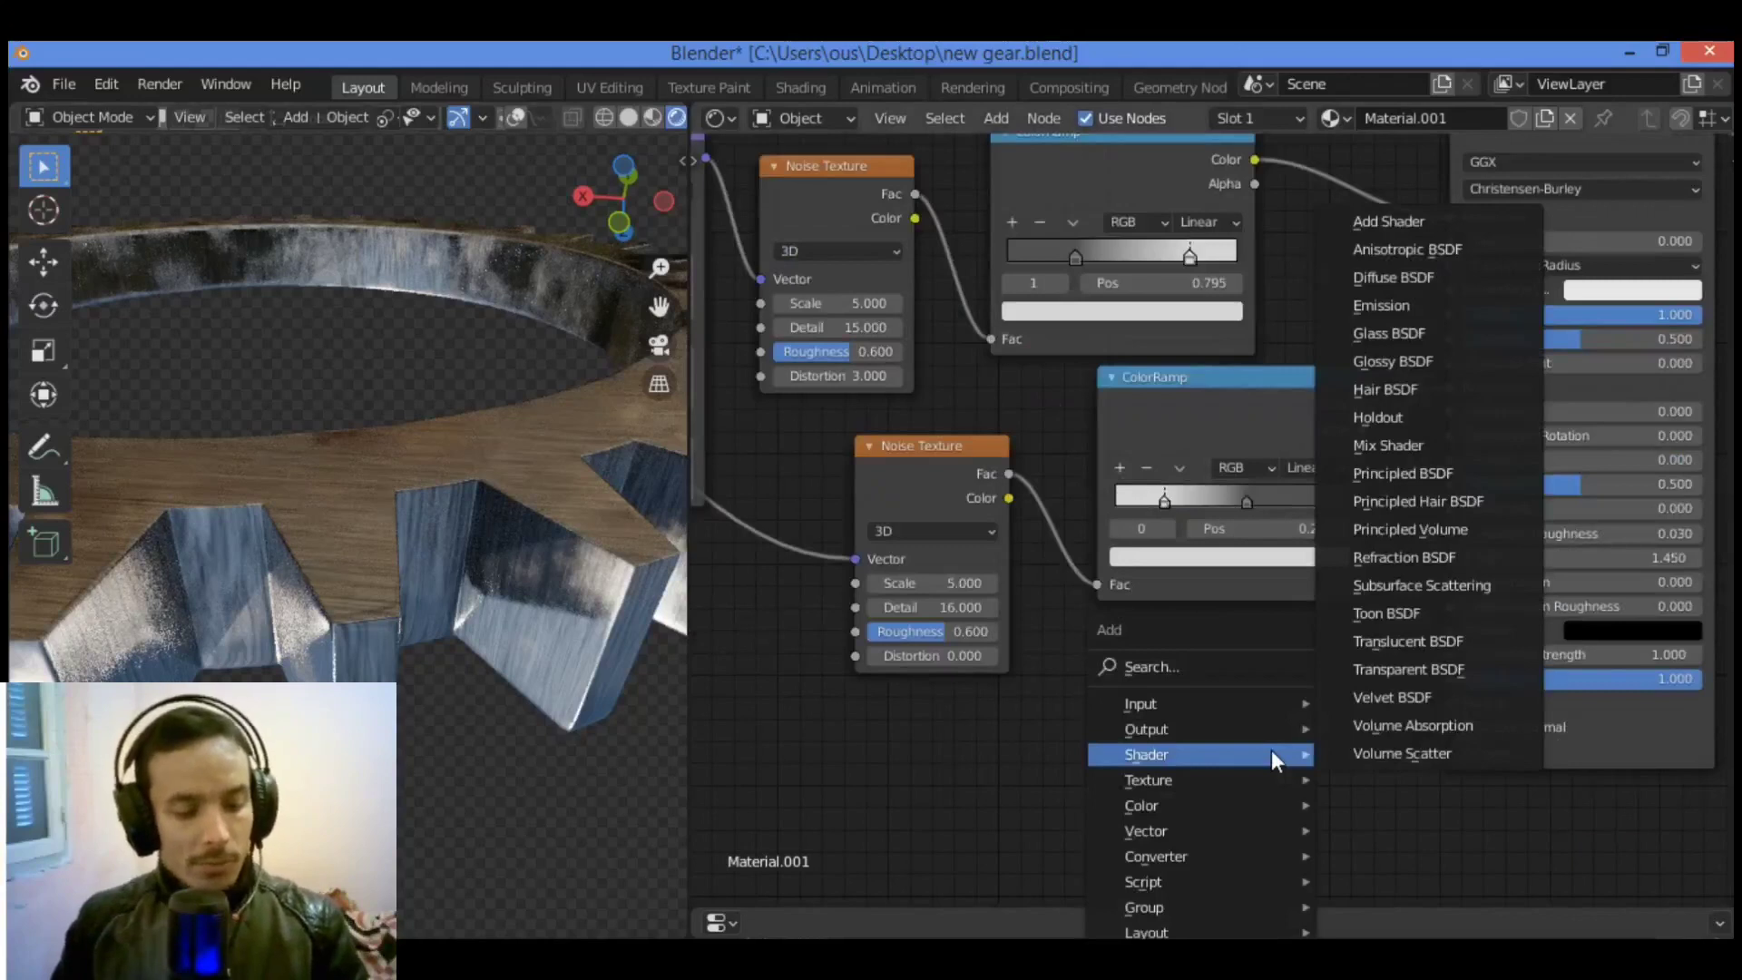
pyautogui.click(1259, 671)
pyautogui.write('bump')
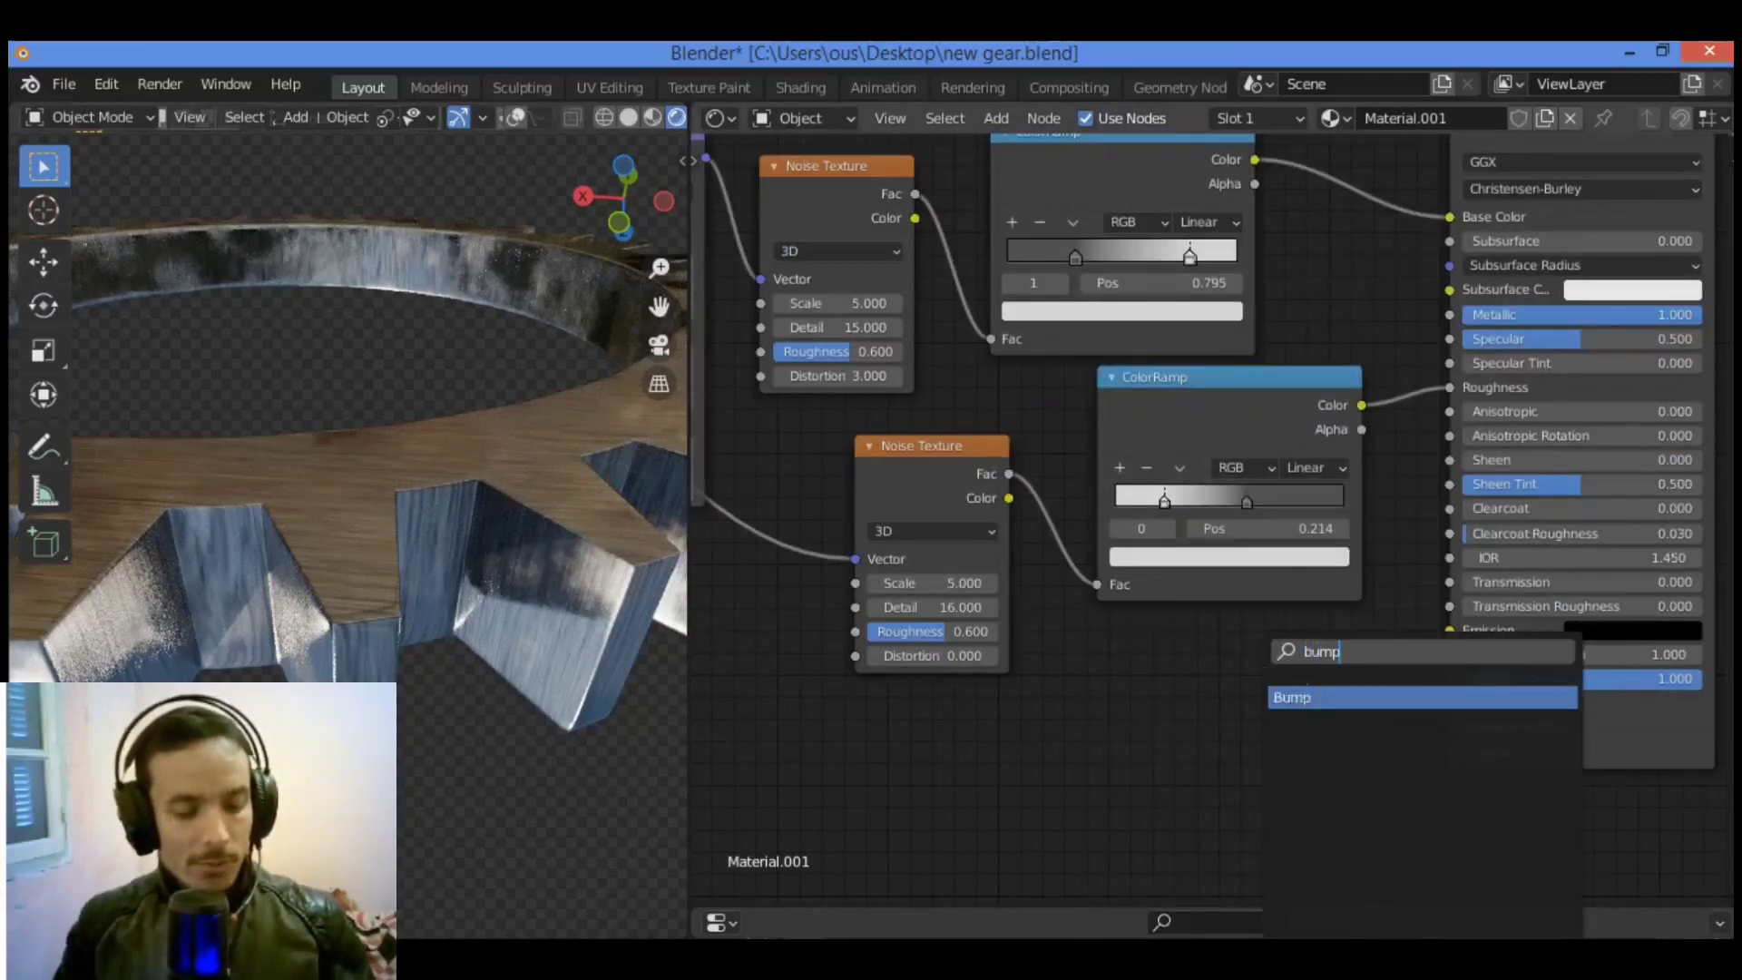
pyautogui.click(1324, 698)
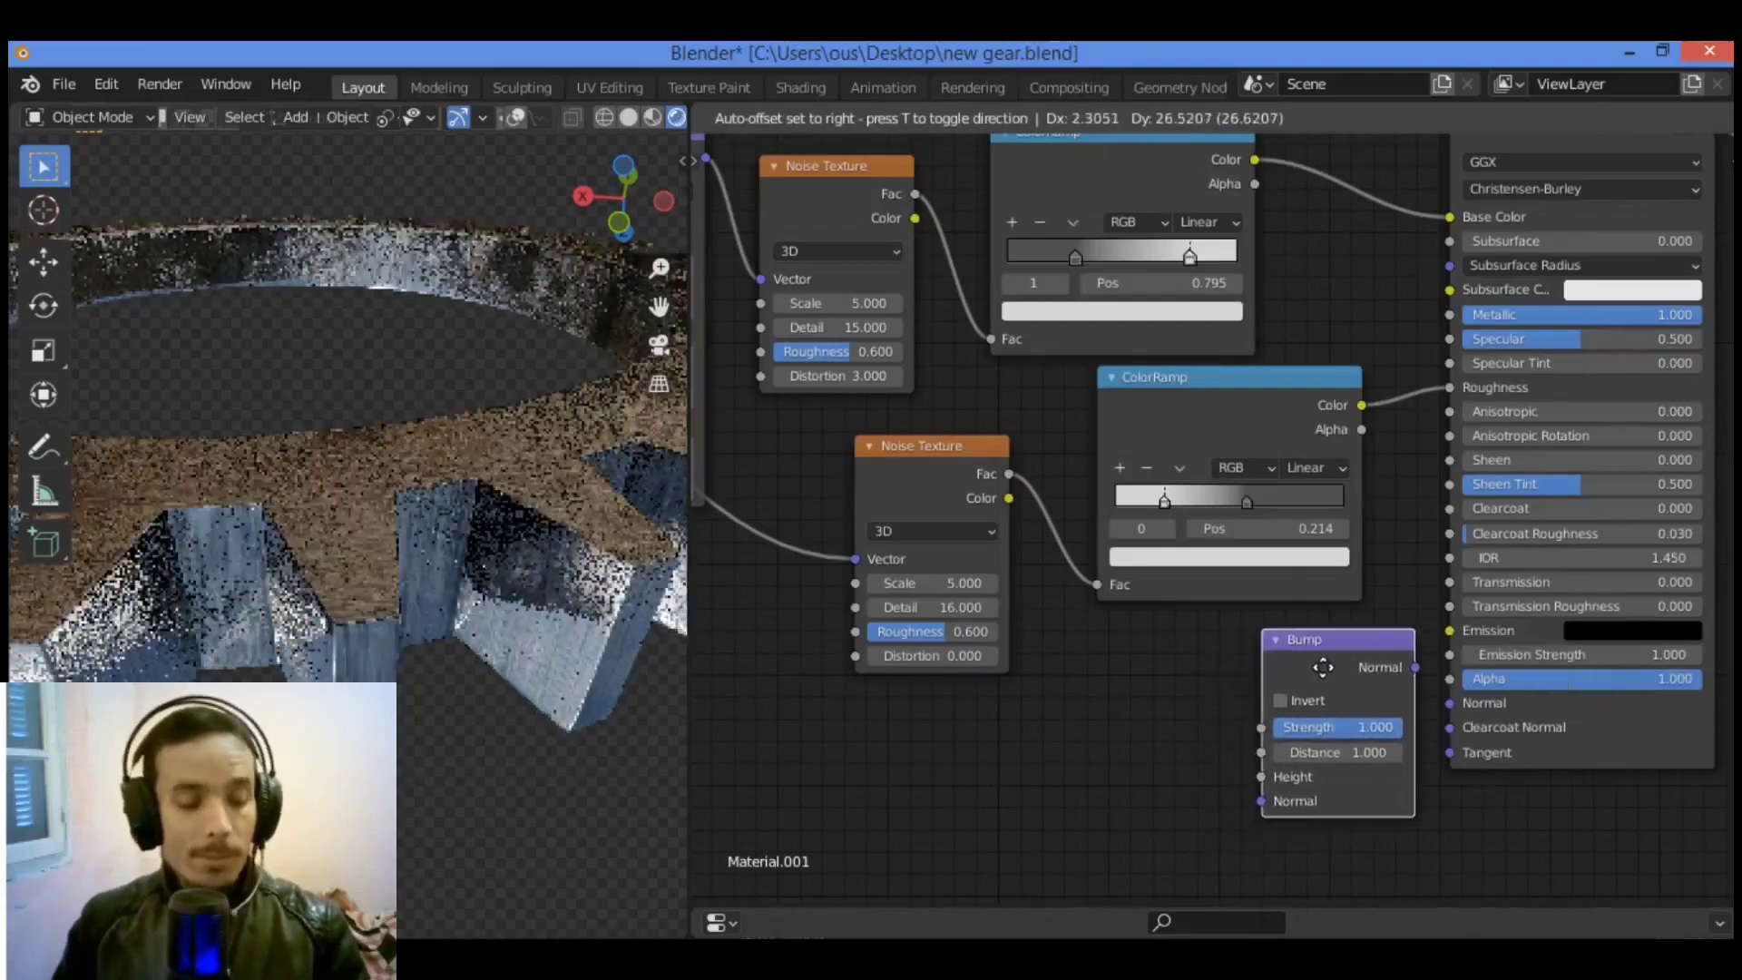
pyautogui.click(1333, 666)
# Step: Shift the second Noise Texture and its ColorRamp away from the Principled BSDF to make room for the Bump node
pyautogui.moveTo(1307, 449); pyautogui.dragTo(1249, 462)
pyautogui.moveTo(1001, 442); pyautogui.dragTo(875, 443)
pyautogui.moveTo(1133, 408); pyautogui.dragTo(998, 419)
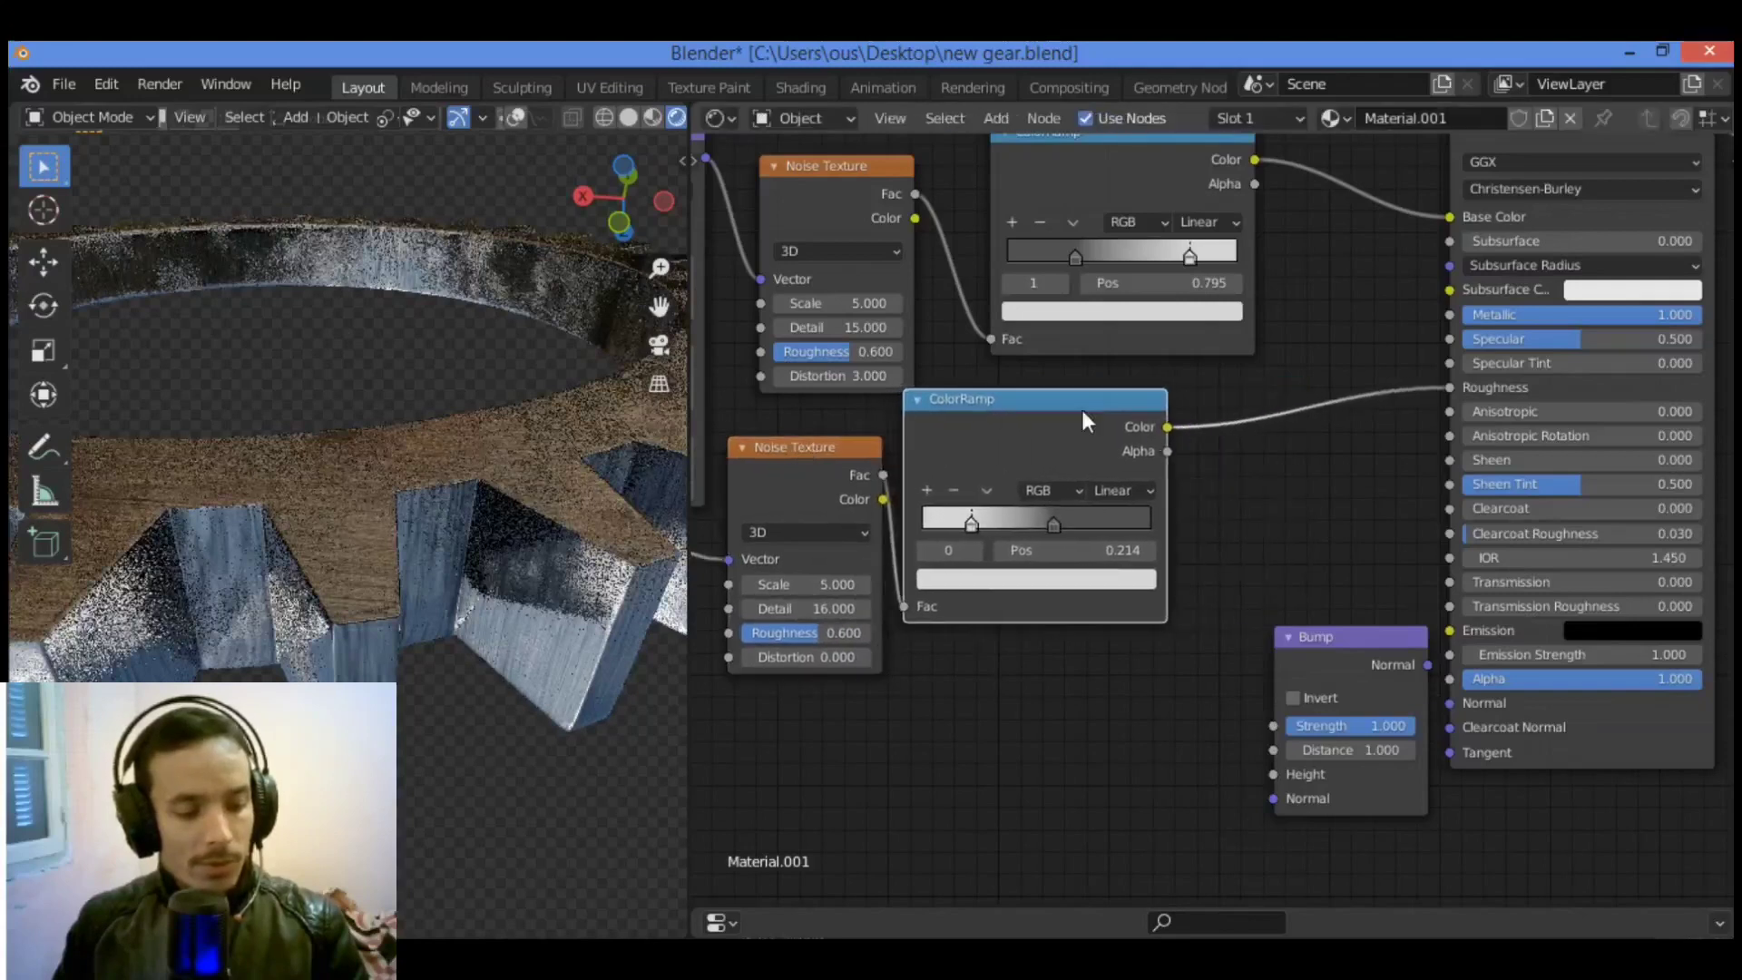
# Step: Connect the roughness ColorRamp's Color to the Bump's Height and the Bump's Normal to the Principled BSDF's Normal
pyautogui.moveTo(1168, 427); pyautogui.dragTo(1275, 773)
pyautogui.moveTo(1428, 665); pyautogui.dragTo(1441, 705)
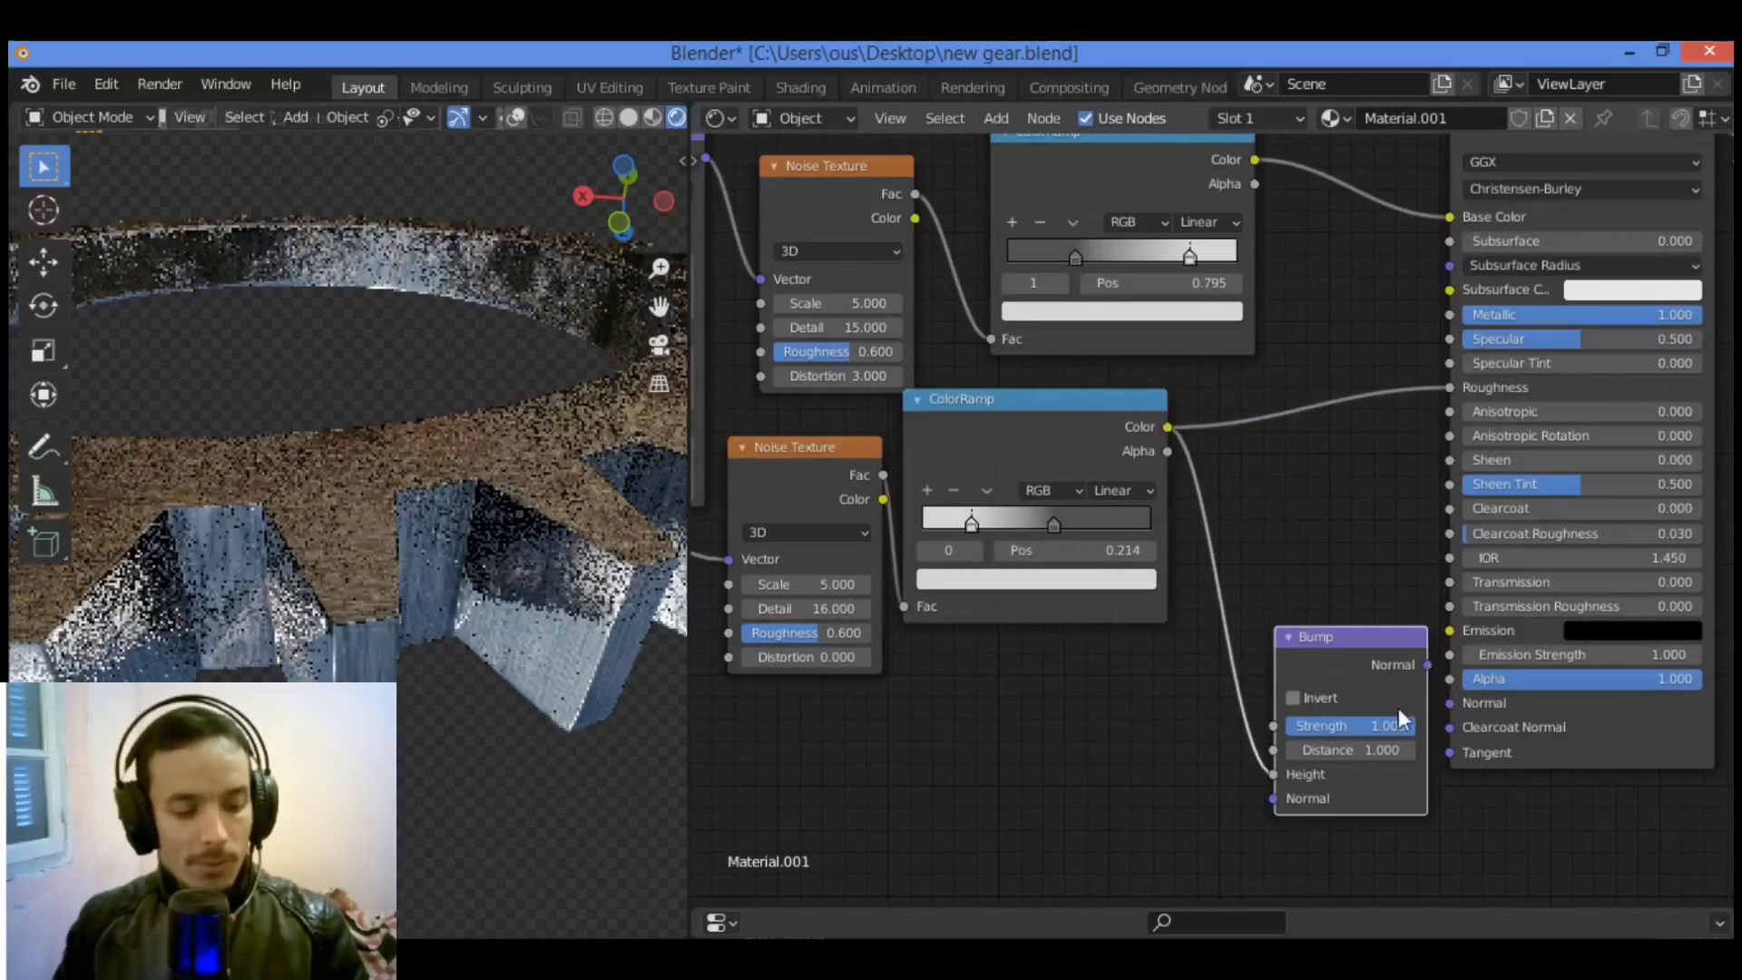
pyautogui.moveTo(1358, 636); pyautogui.dragTo(1342, 624)
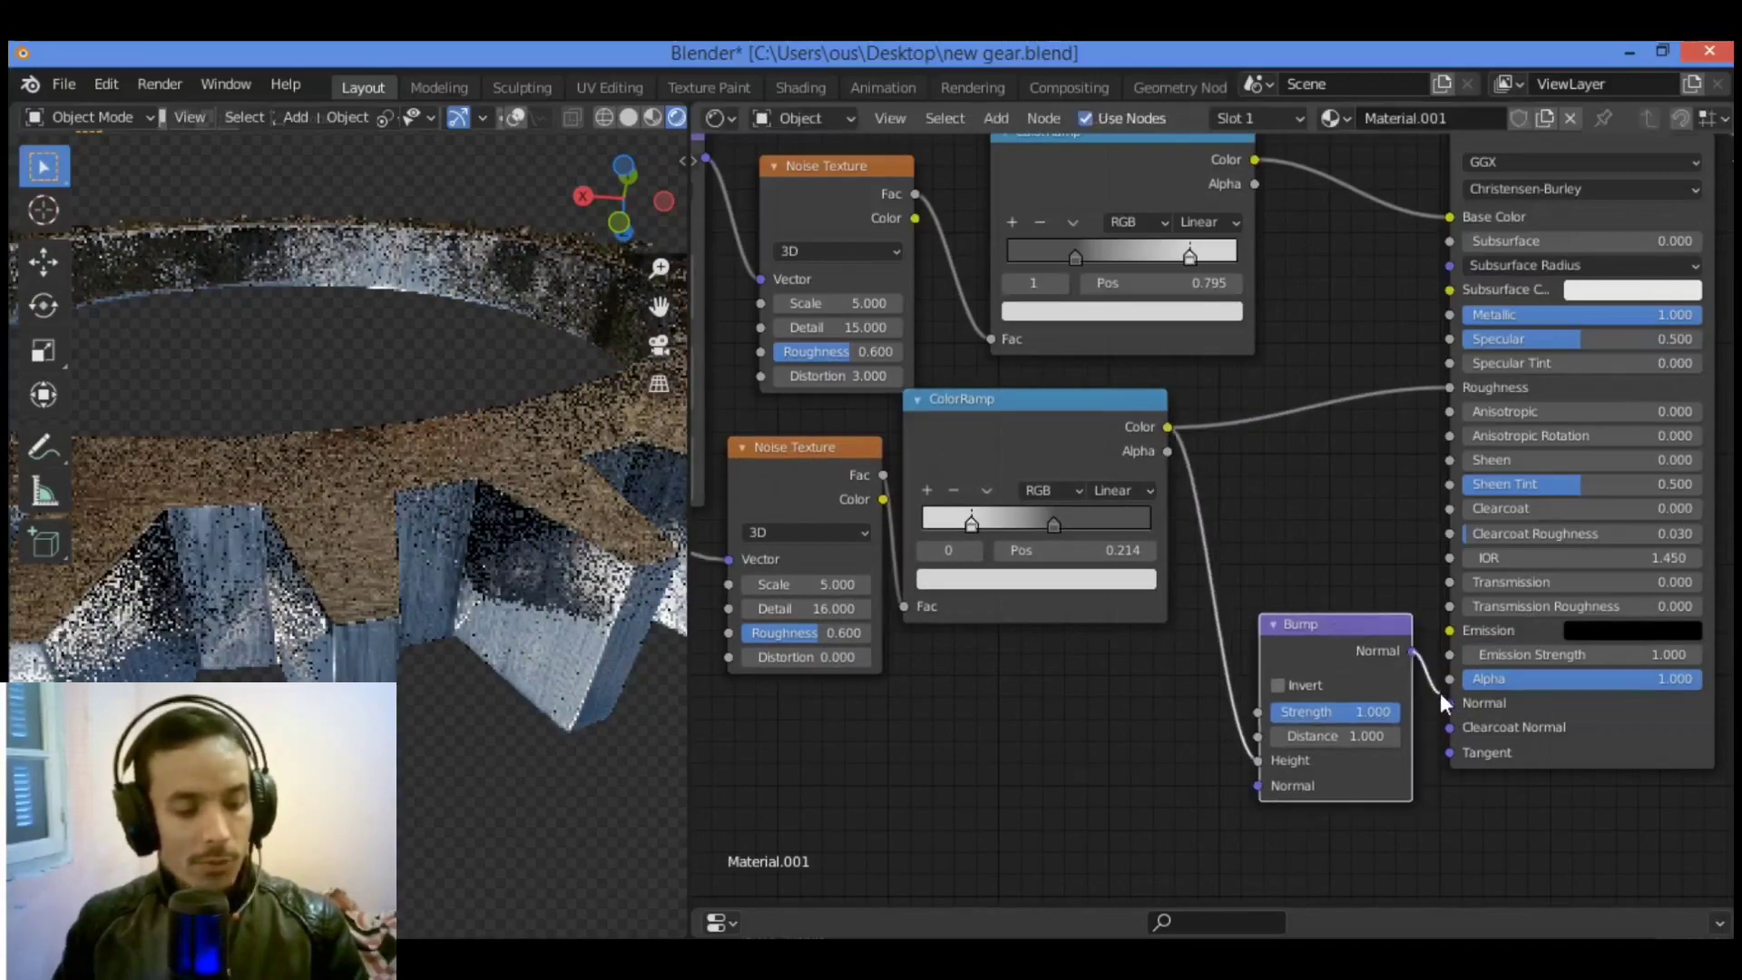
pyautogui.moveTo(1439, 693); pyautogui.dragTo(1449, 700)
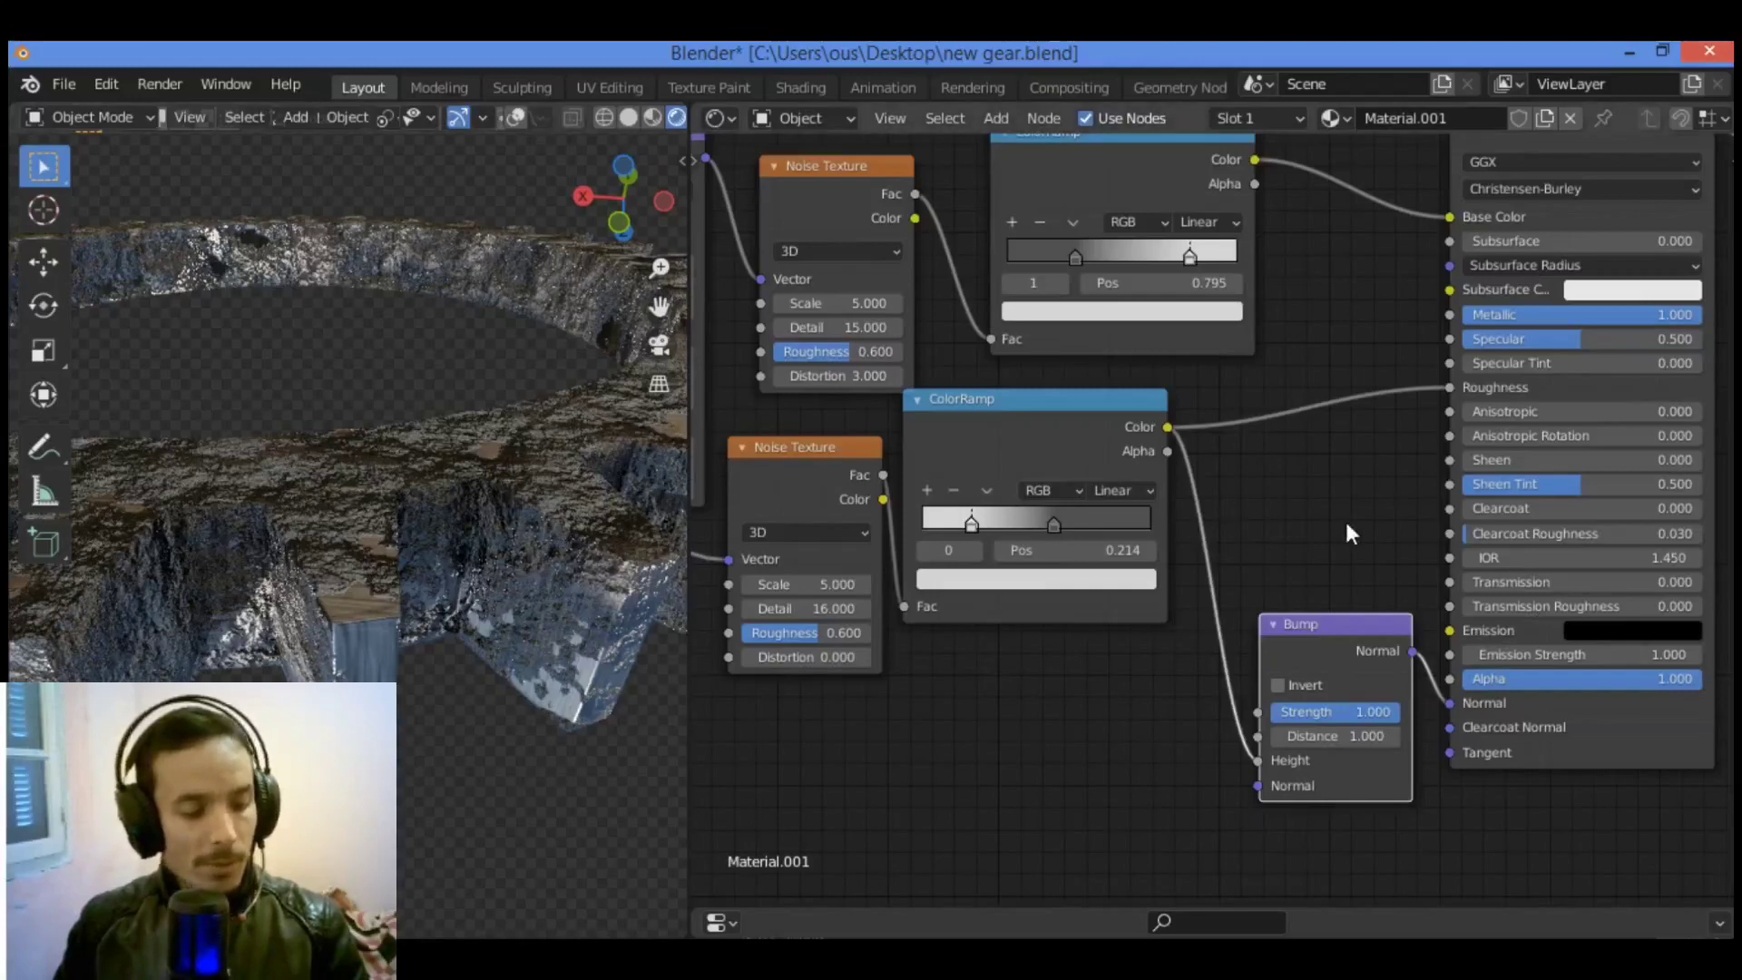
# Step: Set the Bump node's Strength to 0.01
pyautogui.click(1343, 713)
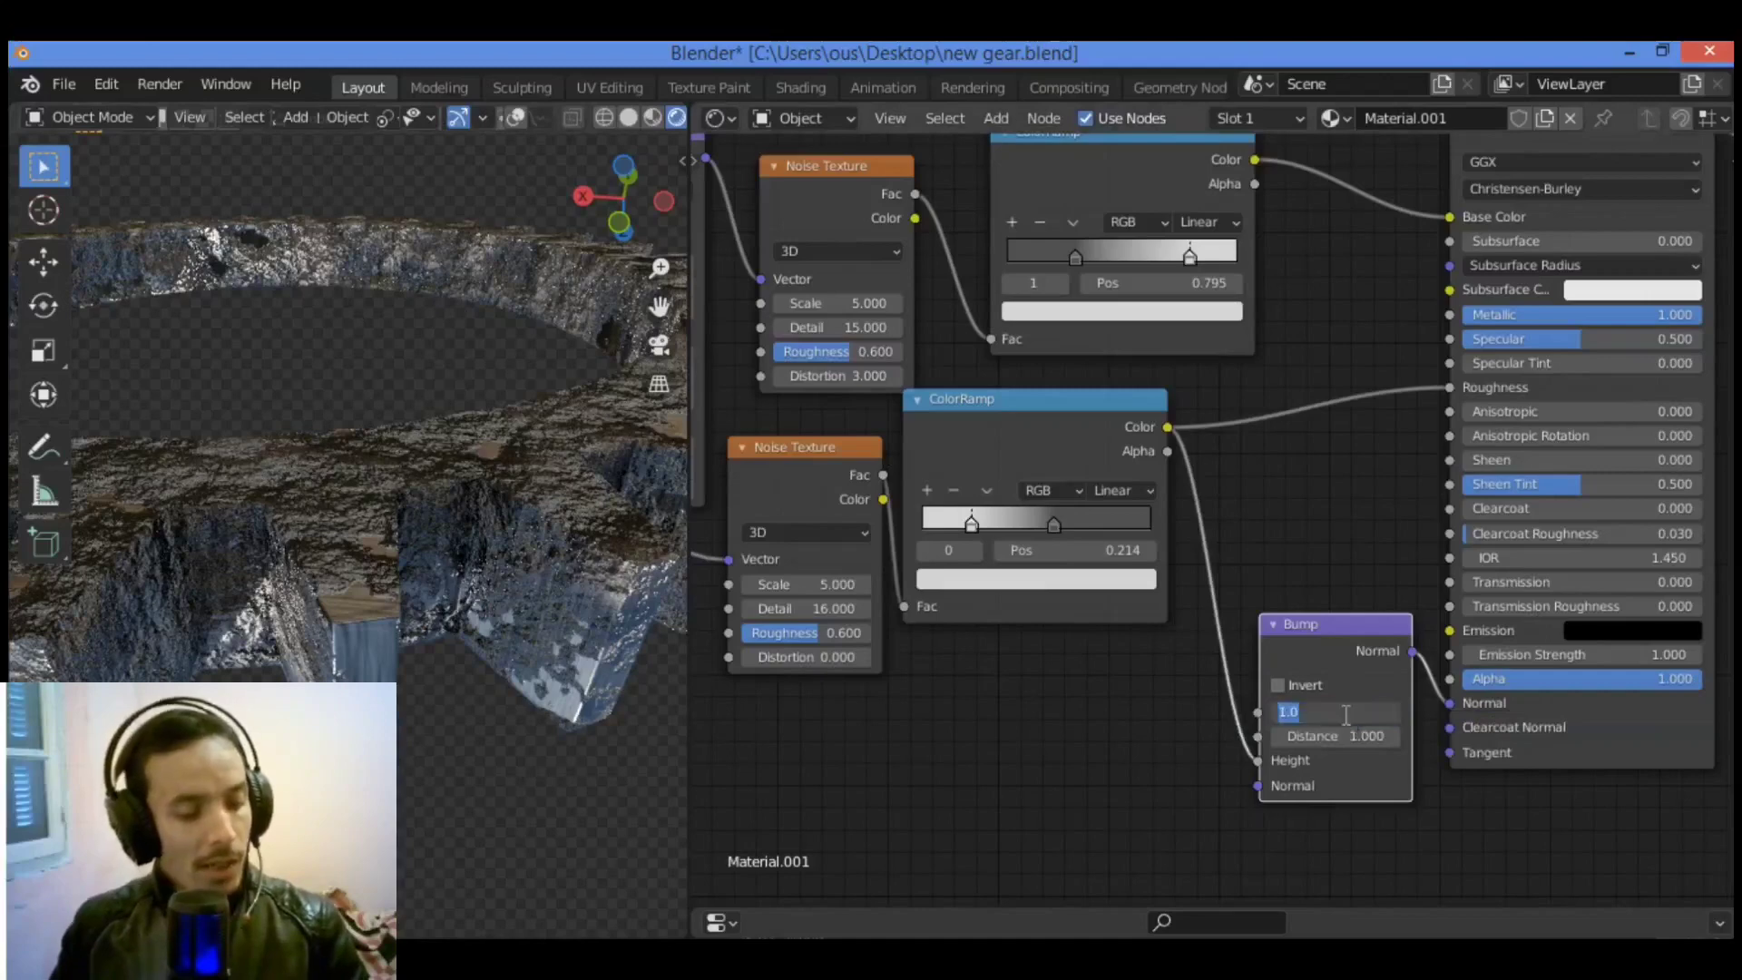
pyautogui.write('0.0')
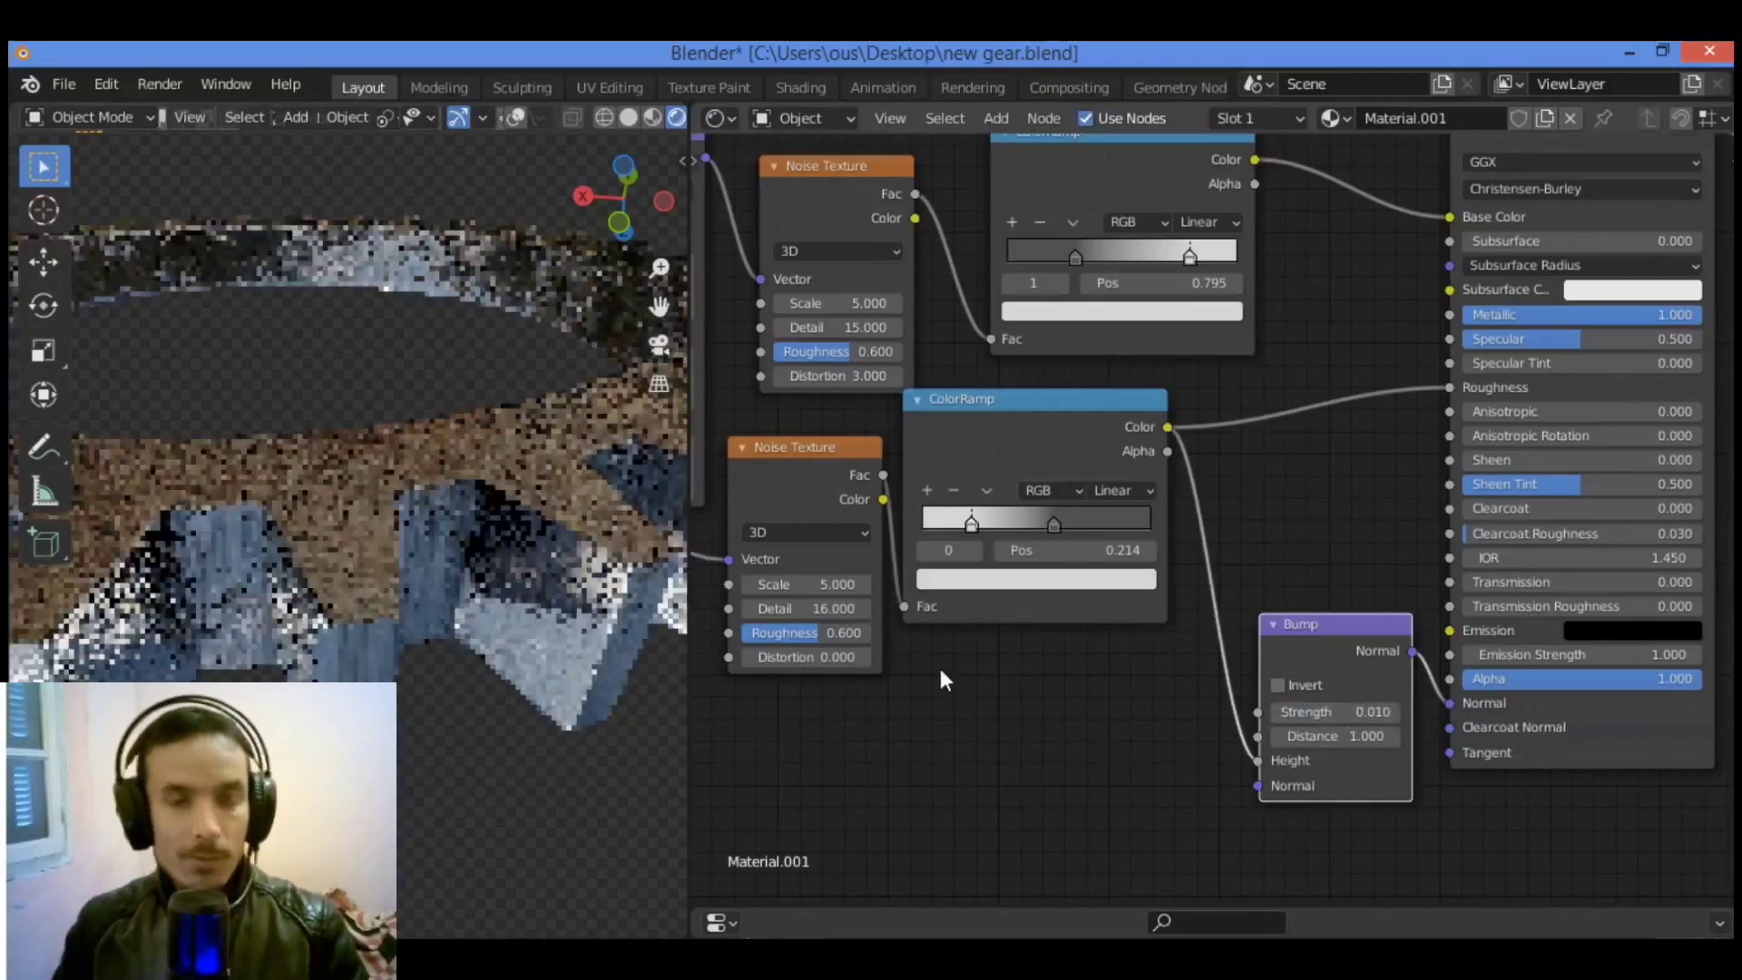
pyautogui.keyDown('ctrl'); pyautogui.keyDown('shift'); pyautogui.click(1325, 630); pyautogui.keyUp('shift'); pyautogui.keyUp('ctrl')
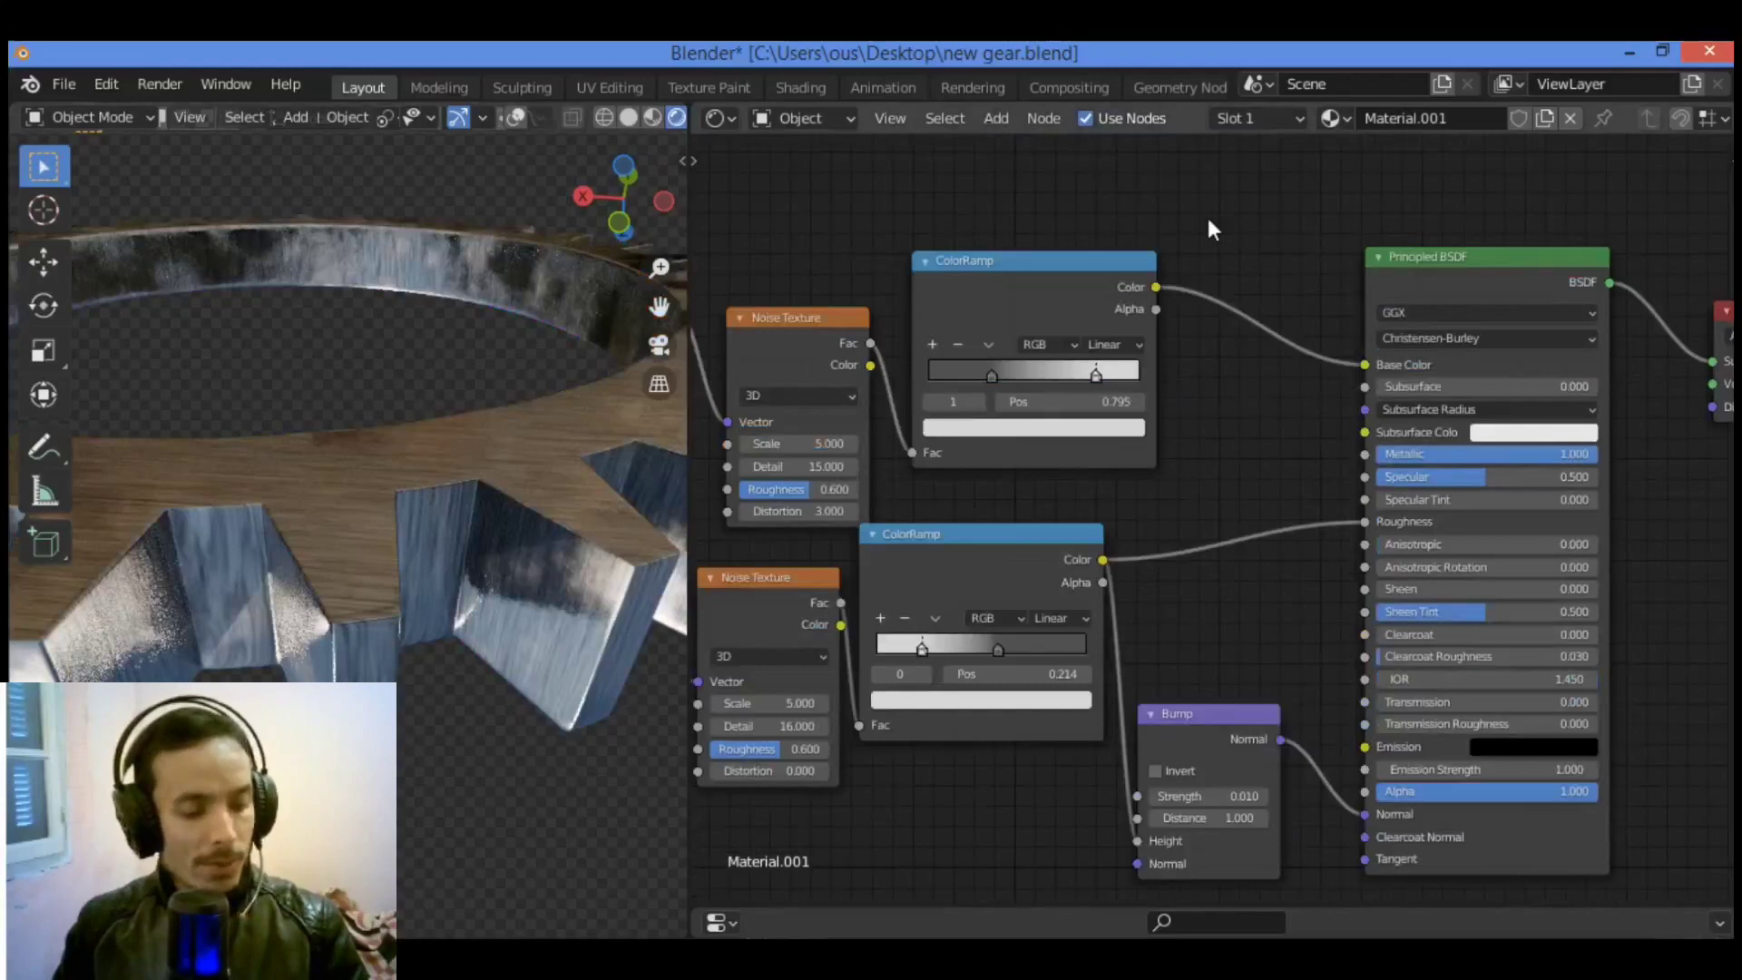
# Step: Insert a Hue/Saturation node between the first ColorRamp's Color and the Principled BSDF's Base Color
pyautogui.hotkey('shift', 'a')
pyautogui.click(1207, 219)
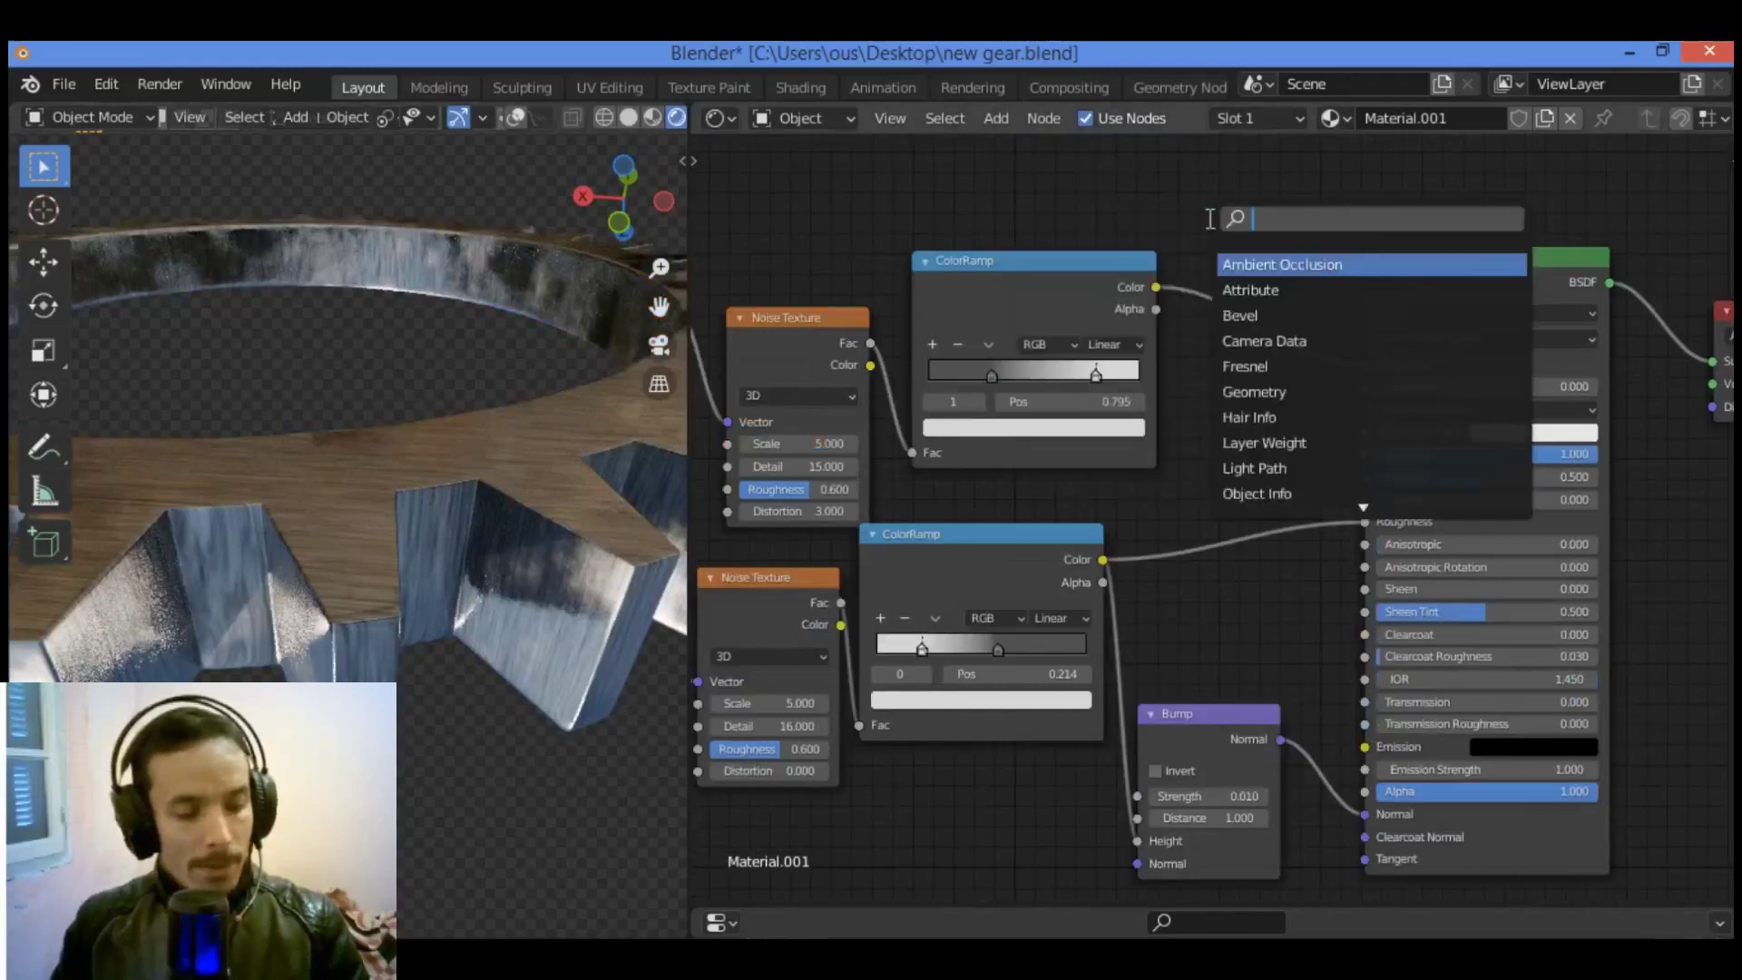
pyautogui.write('hue')
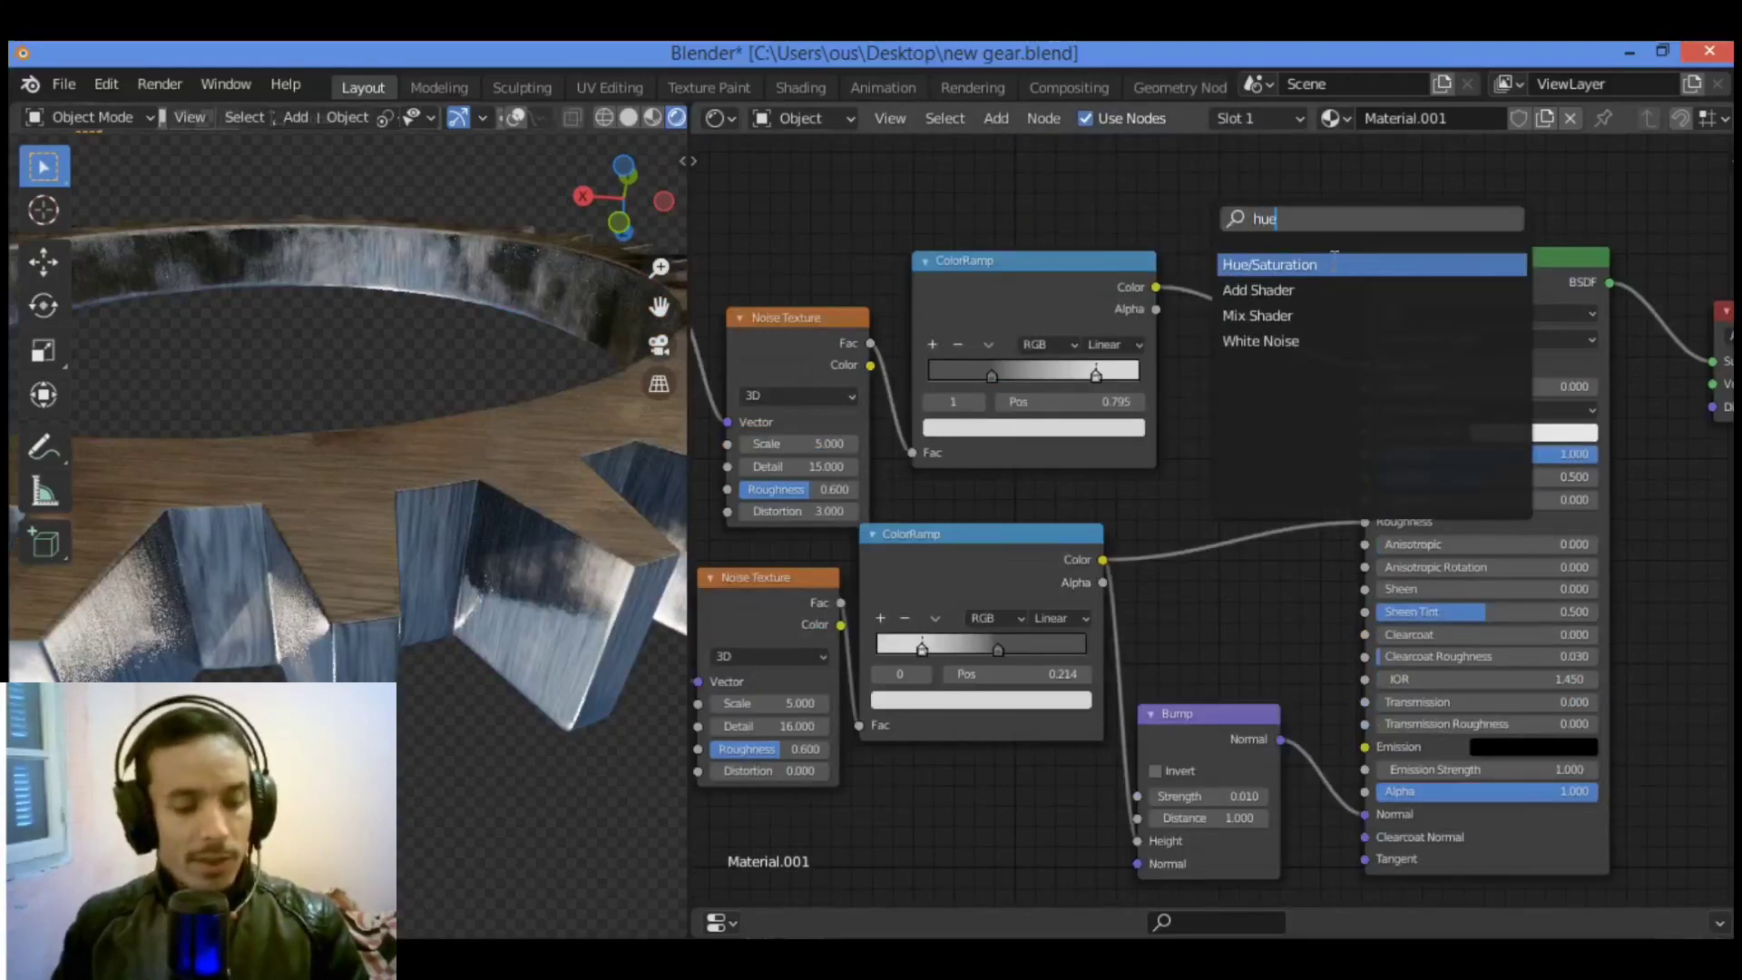
pyautogui.click(1334, 263)
pyautogui.click(1314, 268)
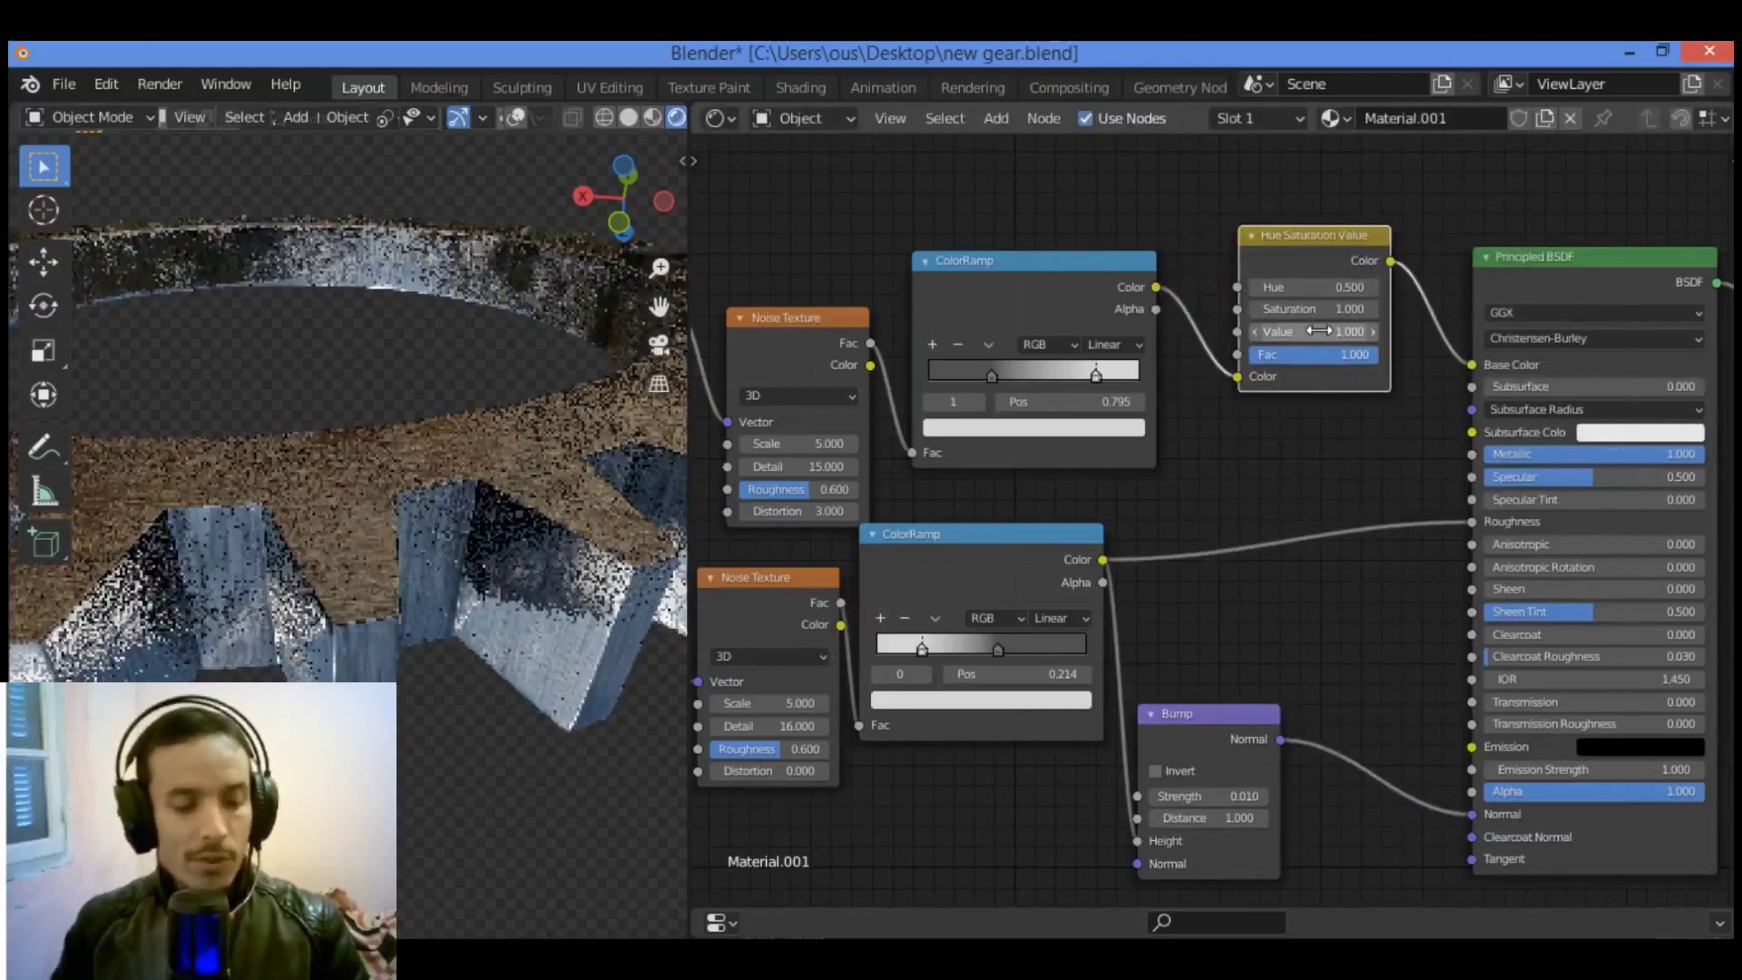
# Step: Try a Value of 0 and a Saturation of 2 on the Hue/Saturation node, restoring each to 1
pyautogui.moveTo(1319, 330); pyautogui.dragTo(1200, 330)
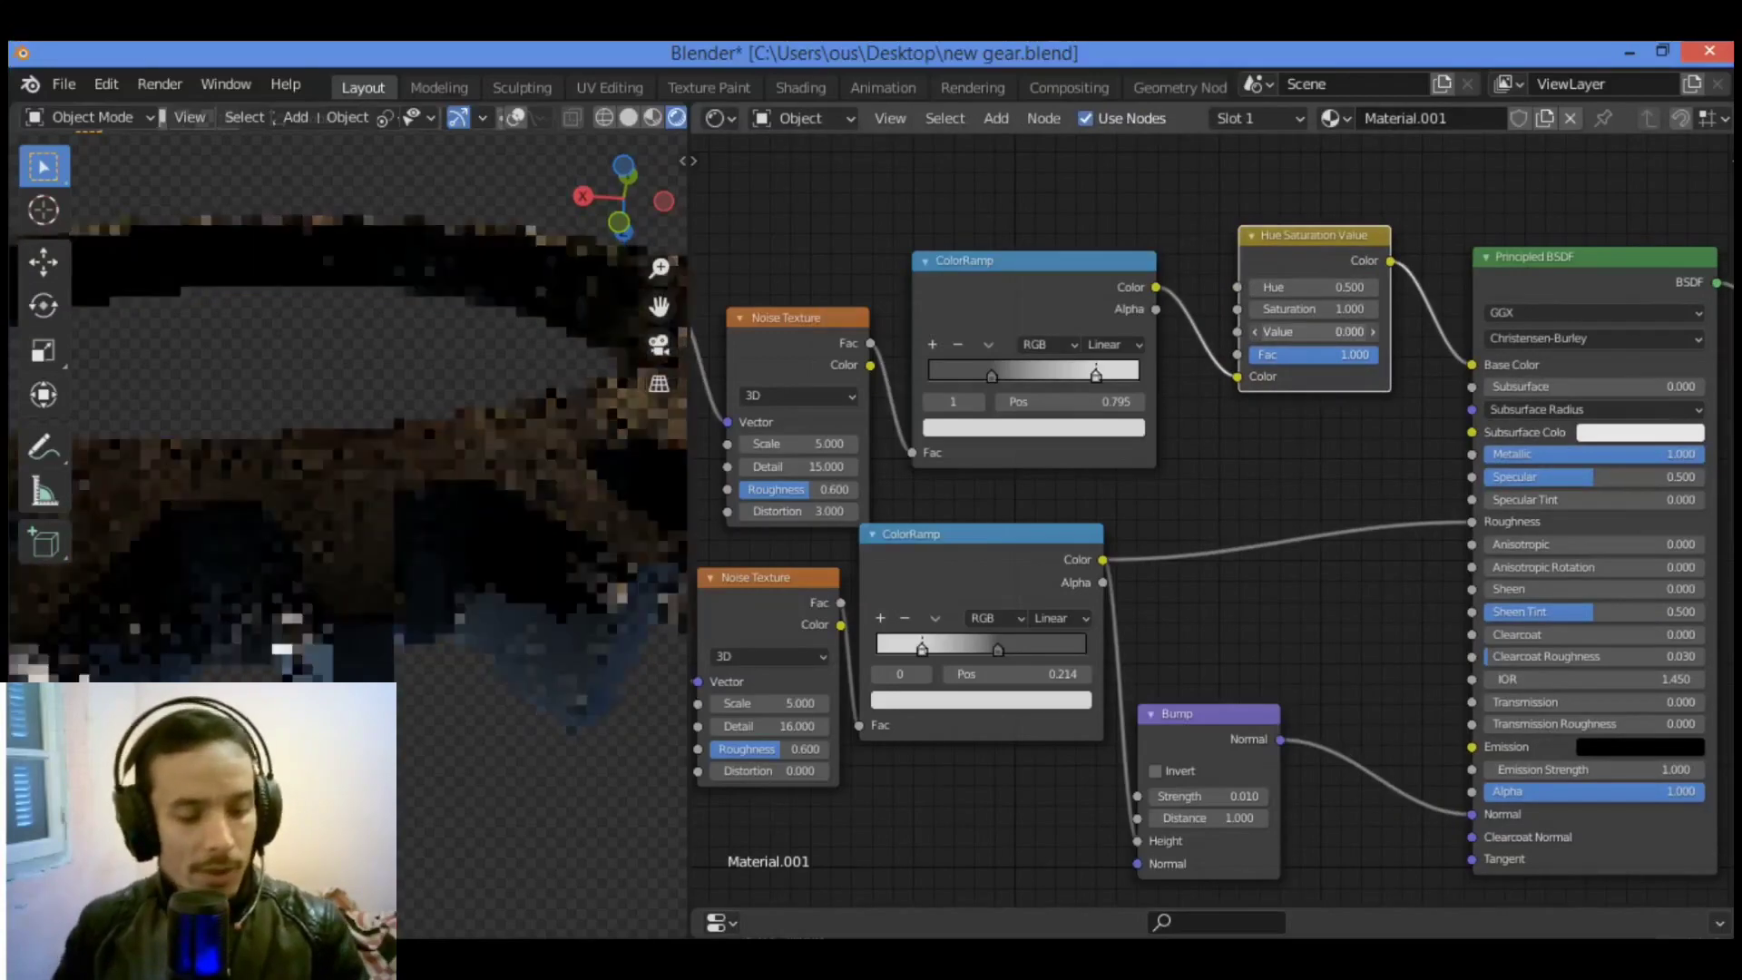
pyautogui.moveTo(1318, 330)
pyautogui.mouseDown()
pyautogui.moveTo(1354, 330)
pyautogui.moveTo(1320, 330)
pyautogui.mouseUp()
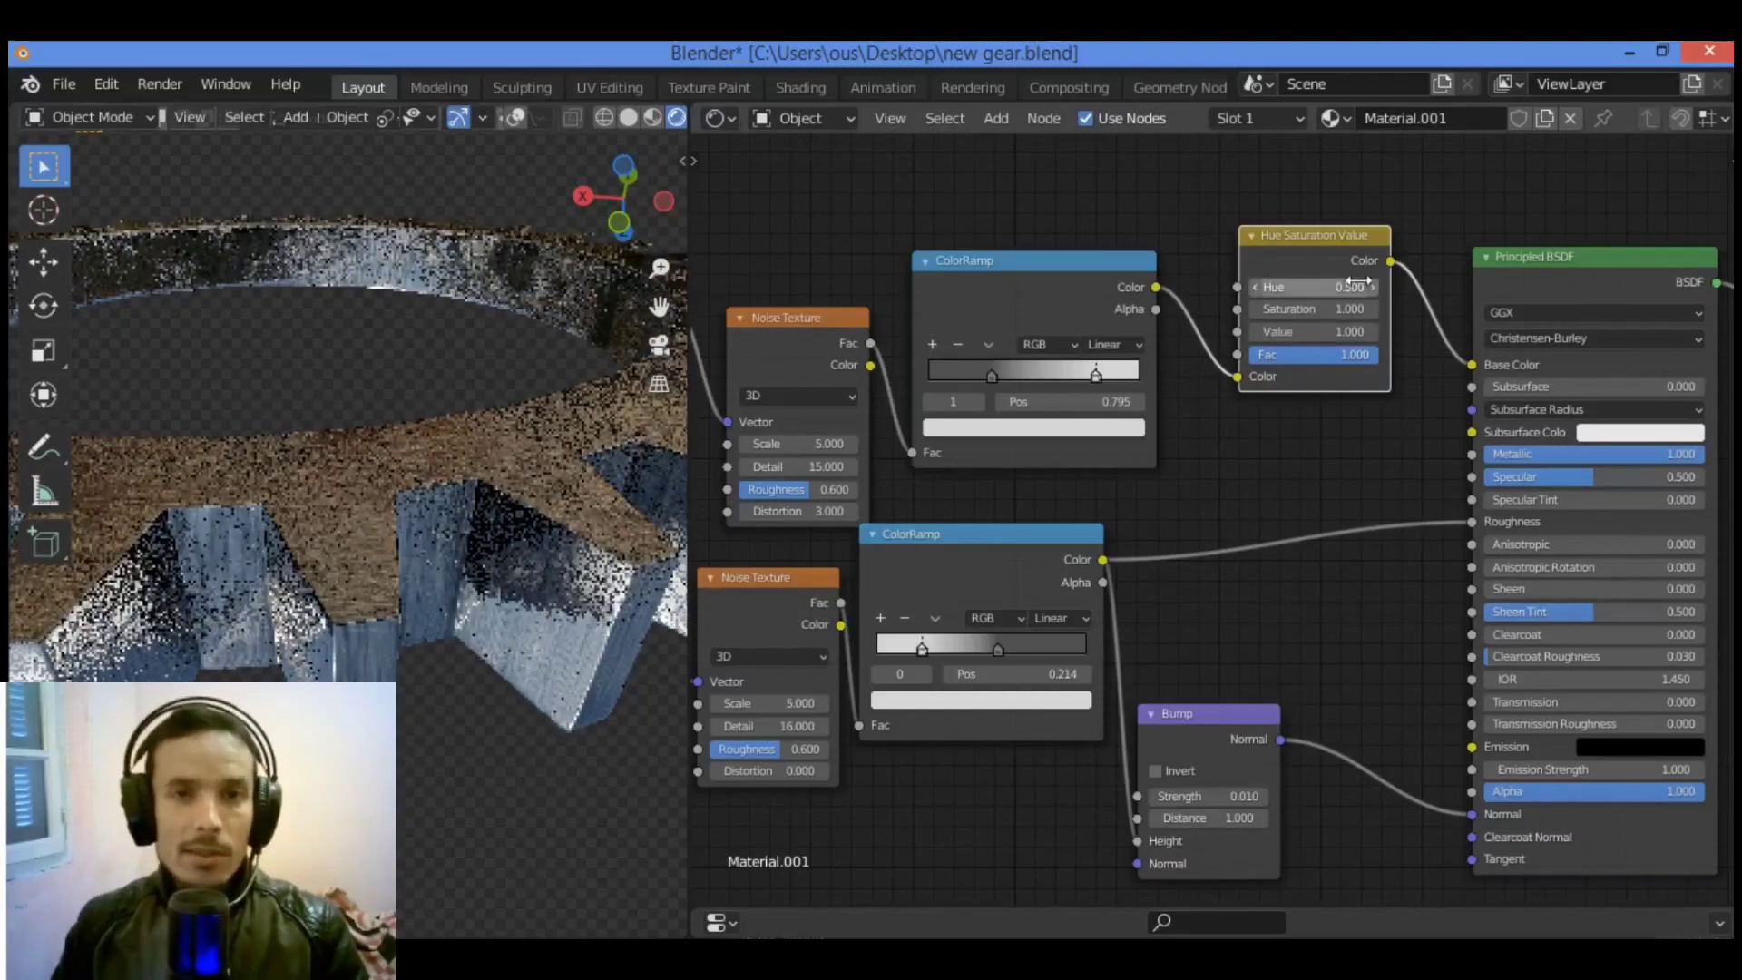
pyautogui.moveTo(1306, 308); pyautogui.dragTo(1388, 308)
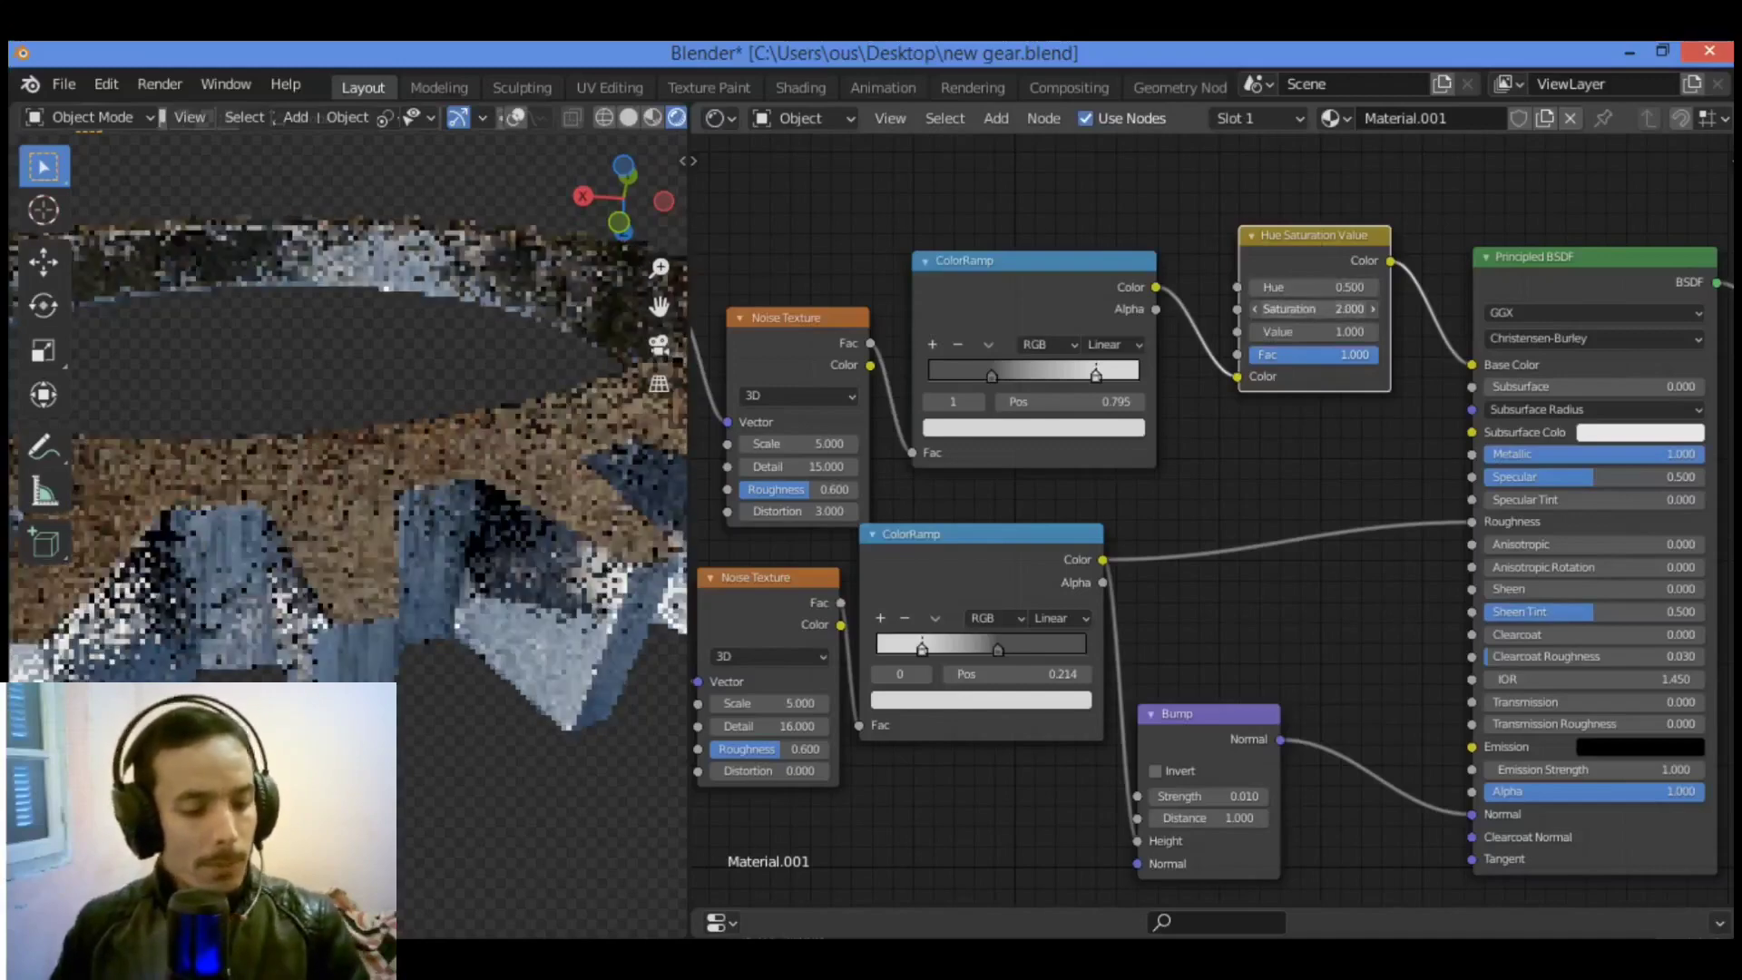
pyautogui.click(1313, 309)
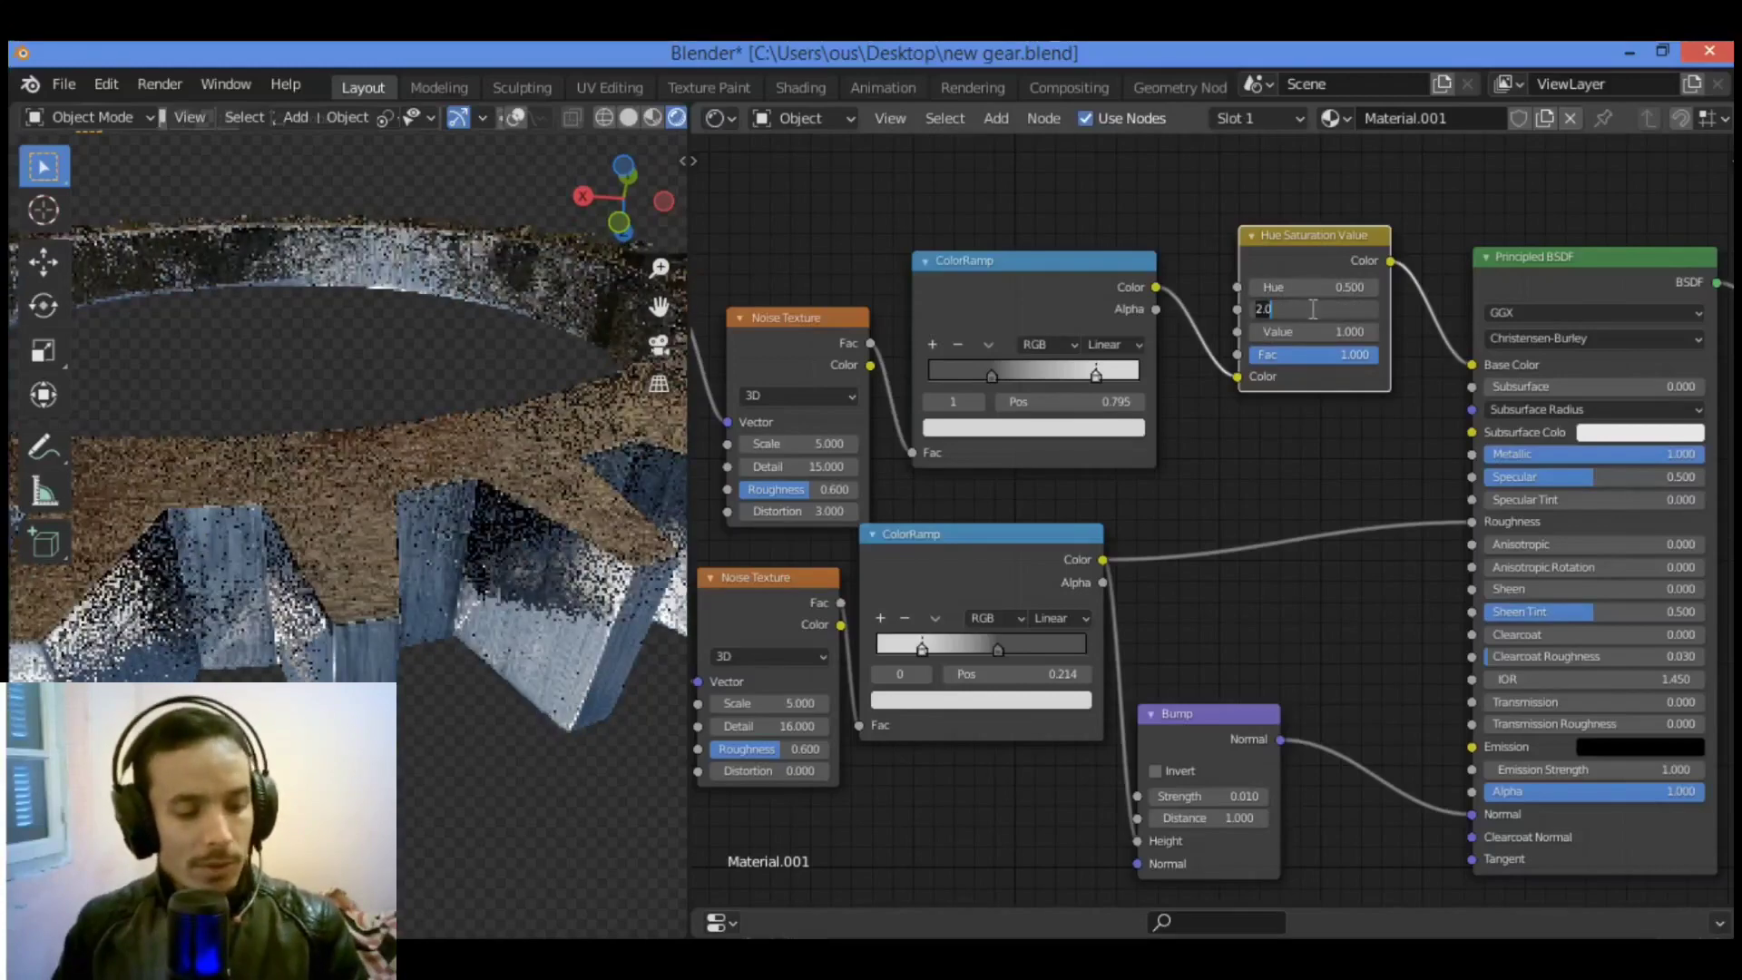
pyautogui.write('1')
pyautogui.press('Return')
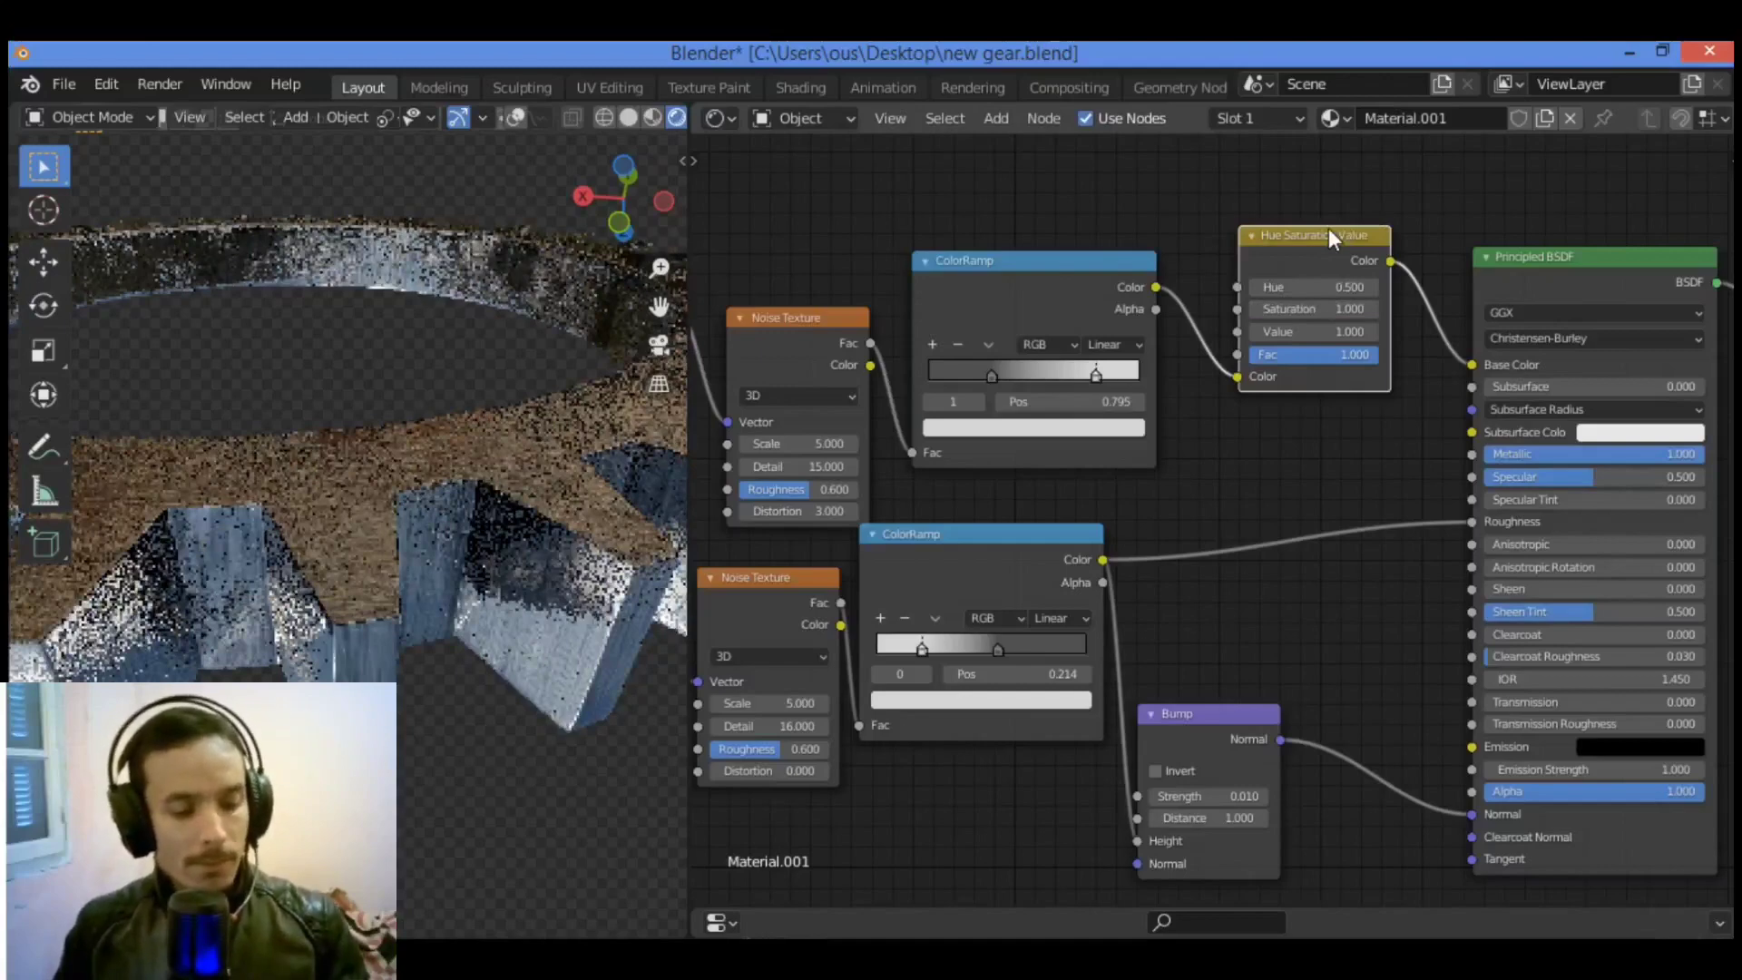
pyautogui.scroll(-2, 1247, 483)
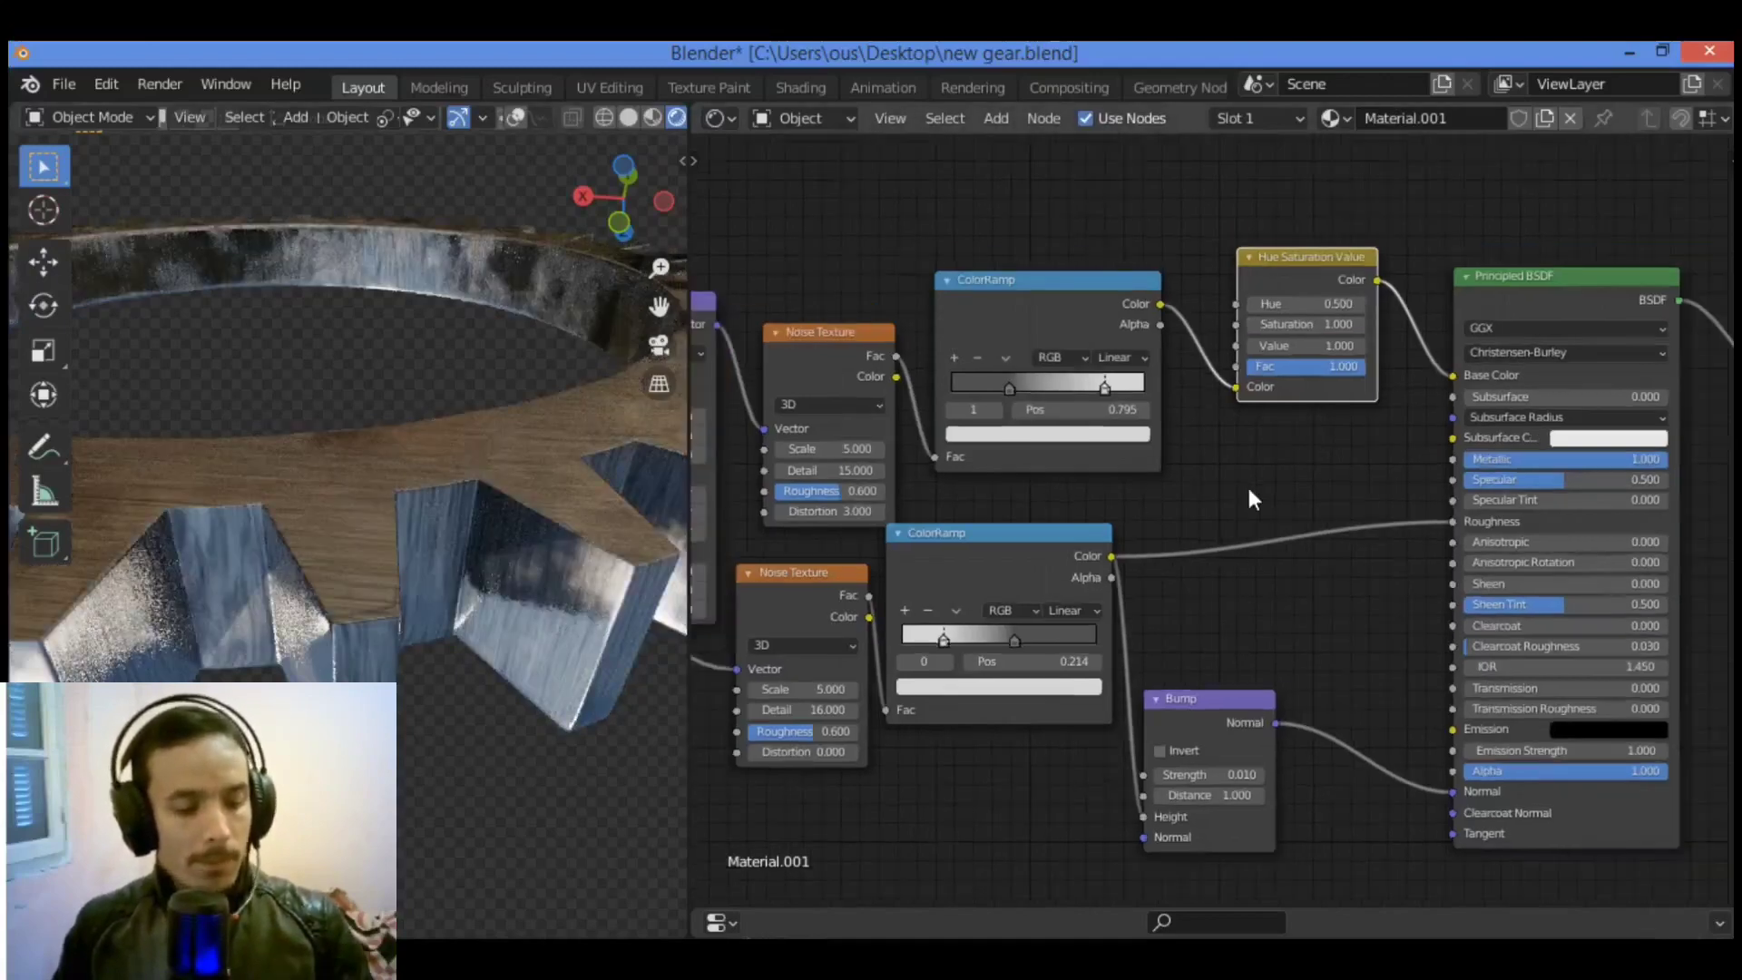
pyautogui.scroll(-3, 1248, 496)
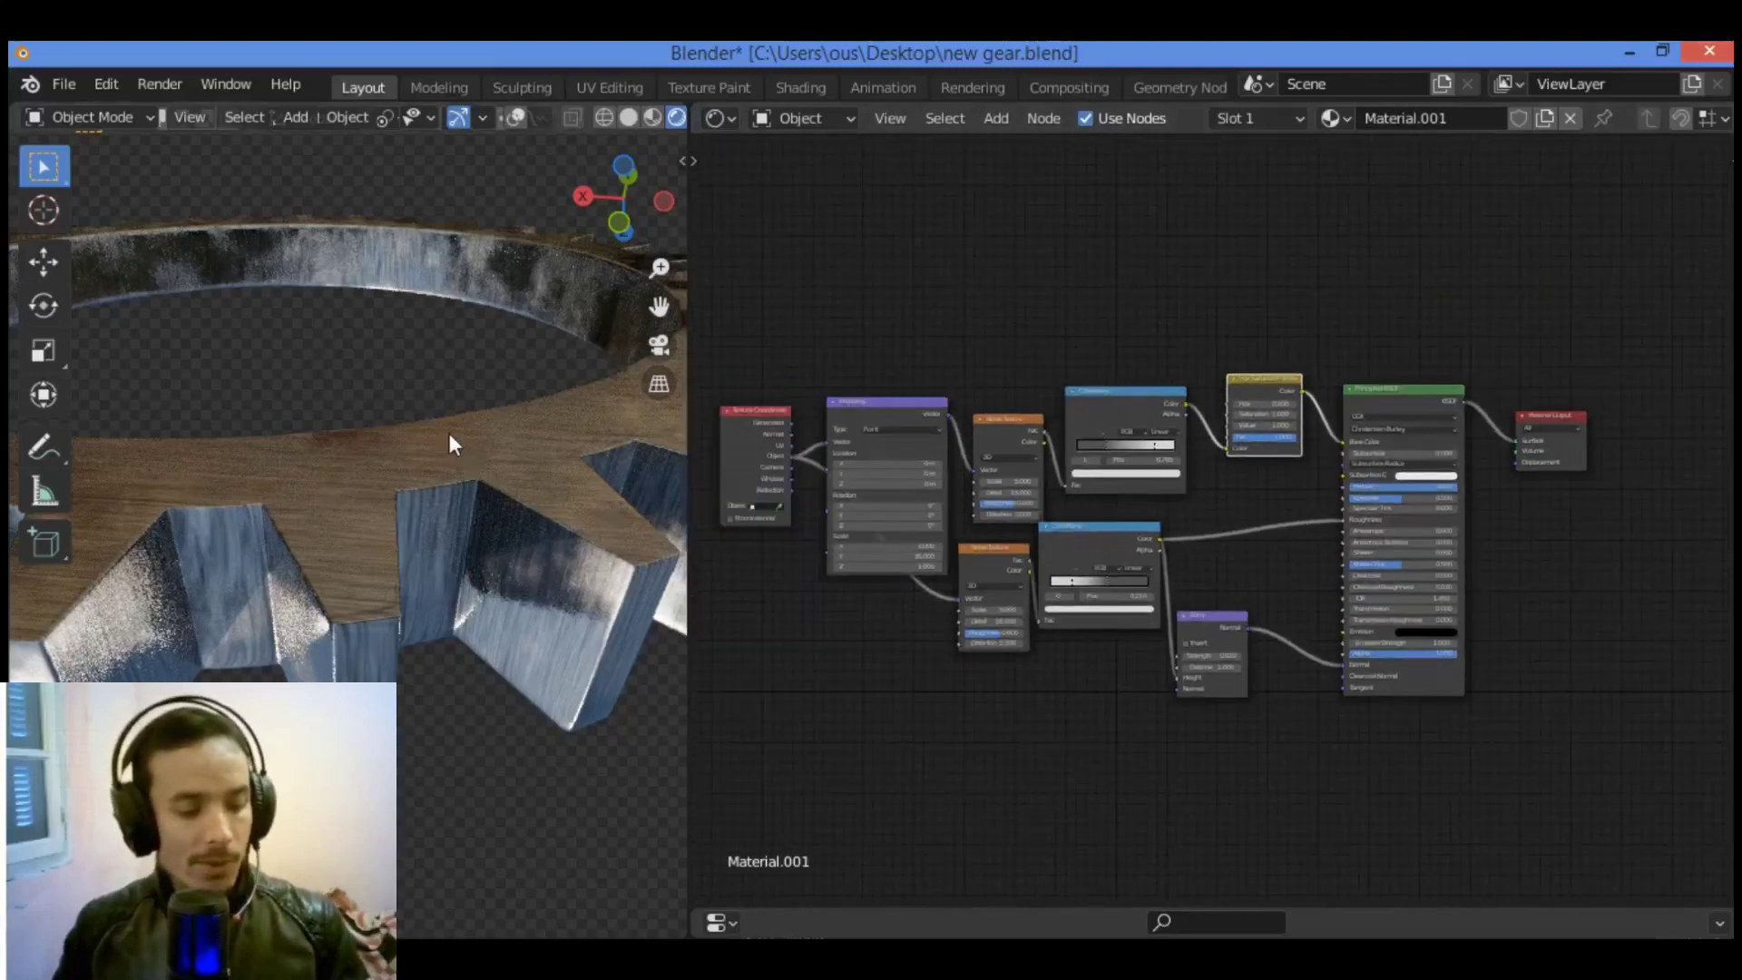
pyautogui.scroll(-2, 449, 433)
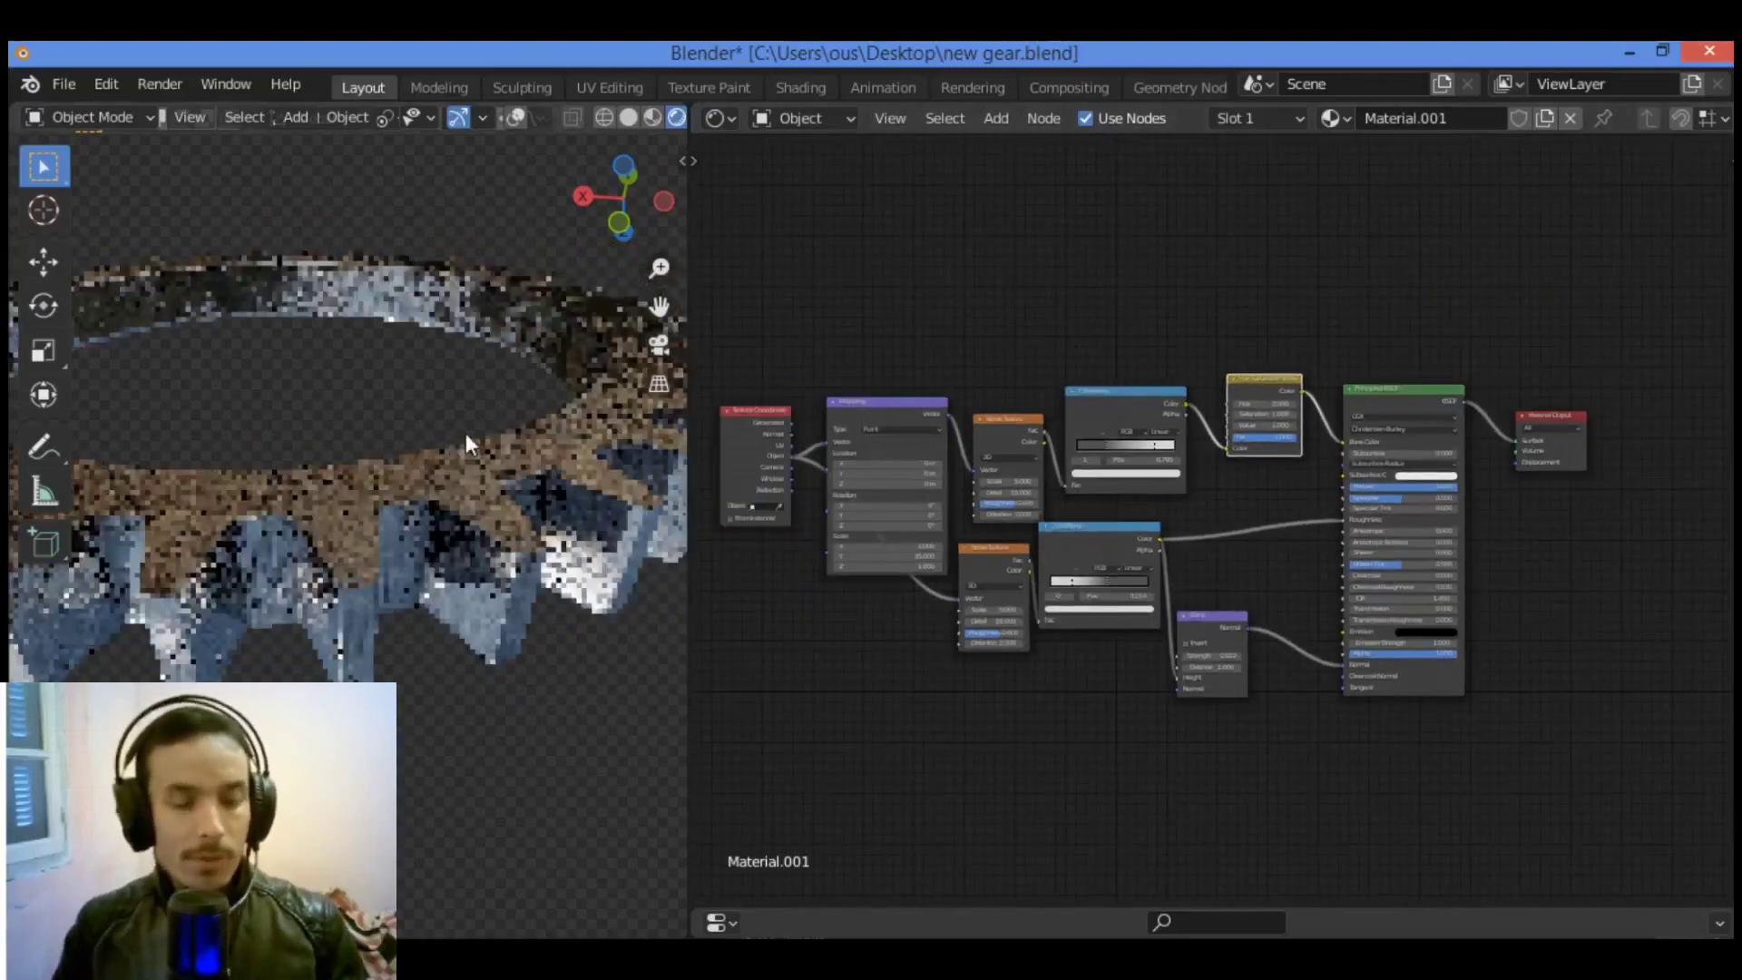